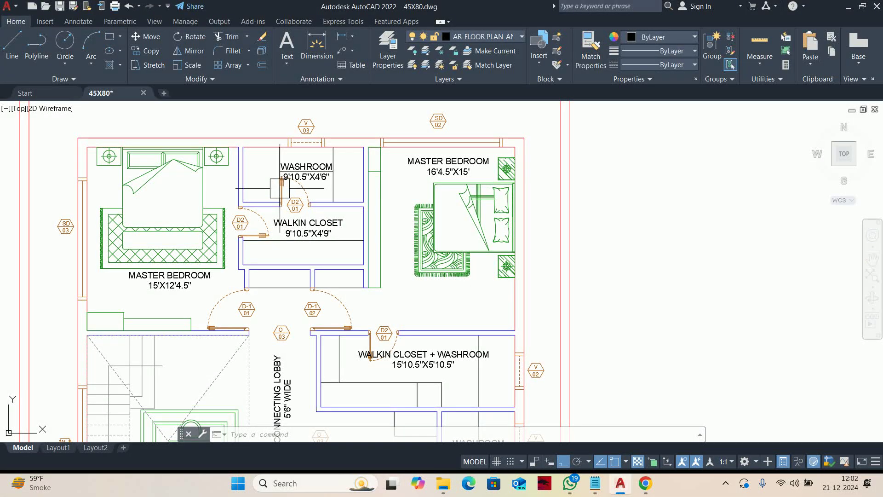
Turn off the AR-ID-FURNITURE layer by picking a furniture block in the 16'4.5"X15' master bedroom
scroll(279, 189, "down", 5)
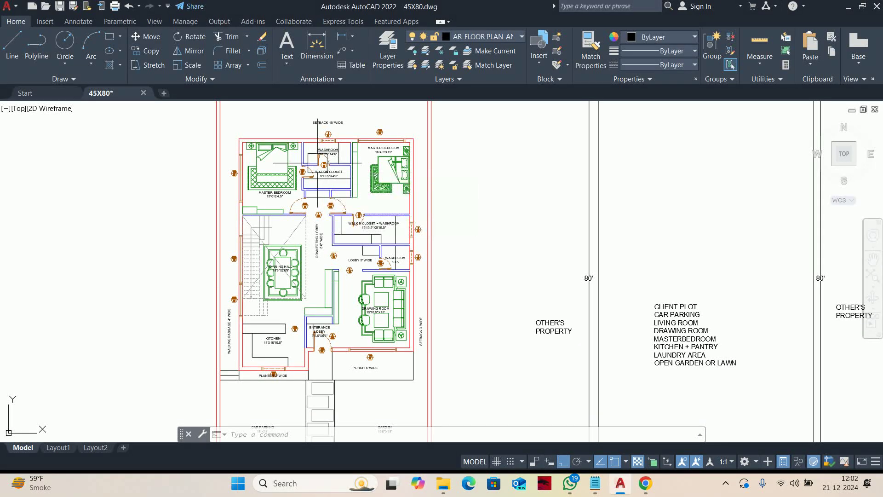
scroll(308, 179, "up", 2)
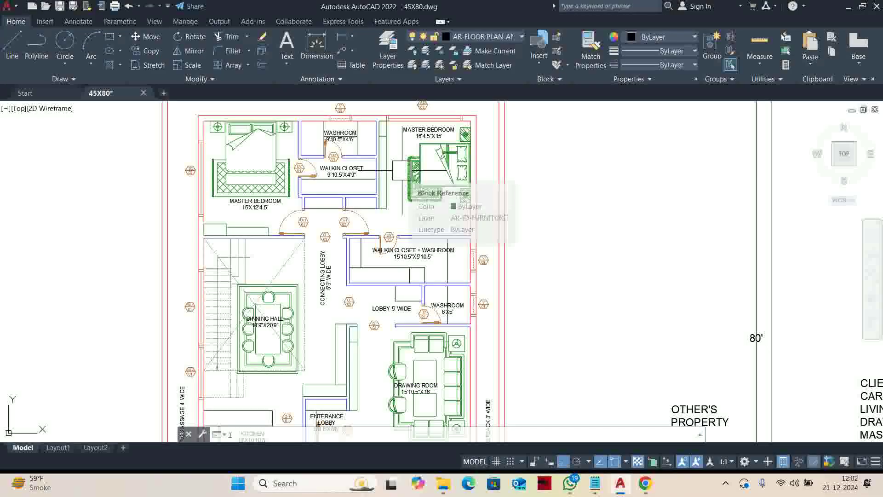
type("layoff")
key("Return")
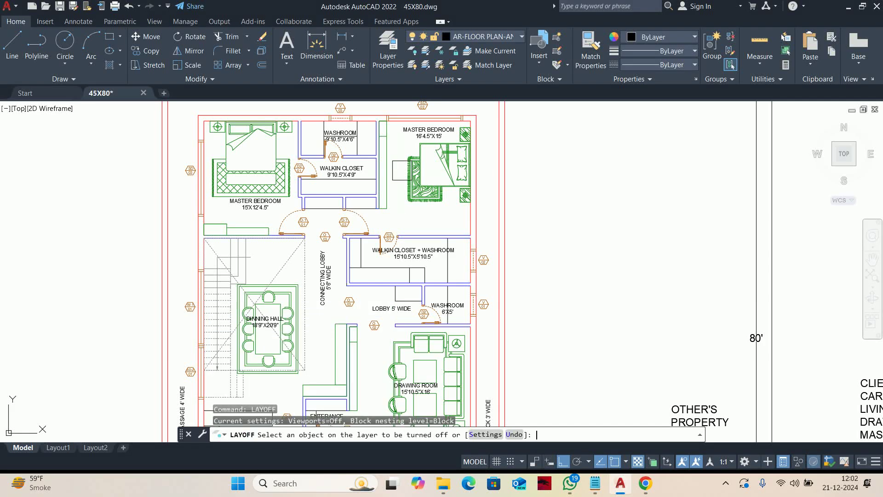
left_click(423, 184)
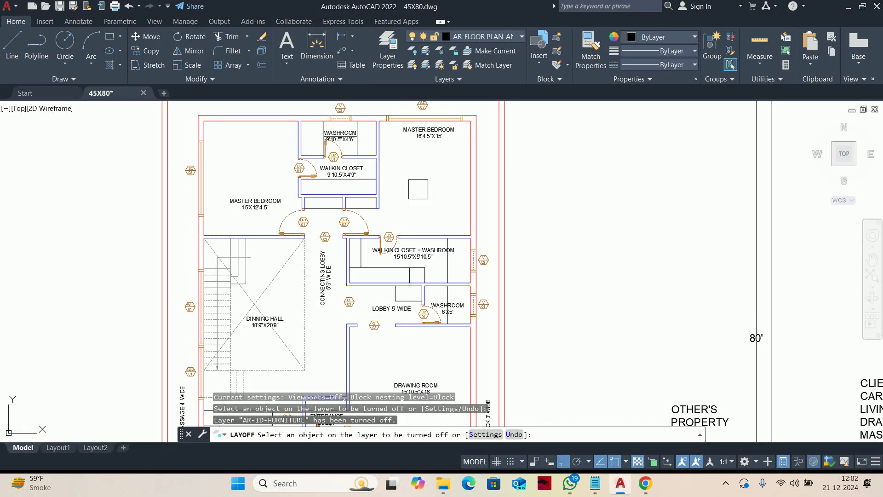
scroll(416, 285, "down", 5)
scroll(416, 285, "up", 5)
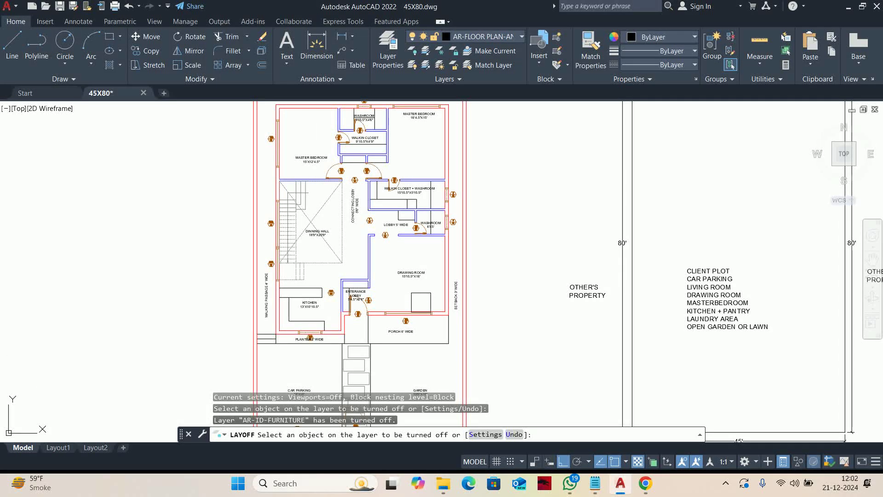
key("Escape")
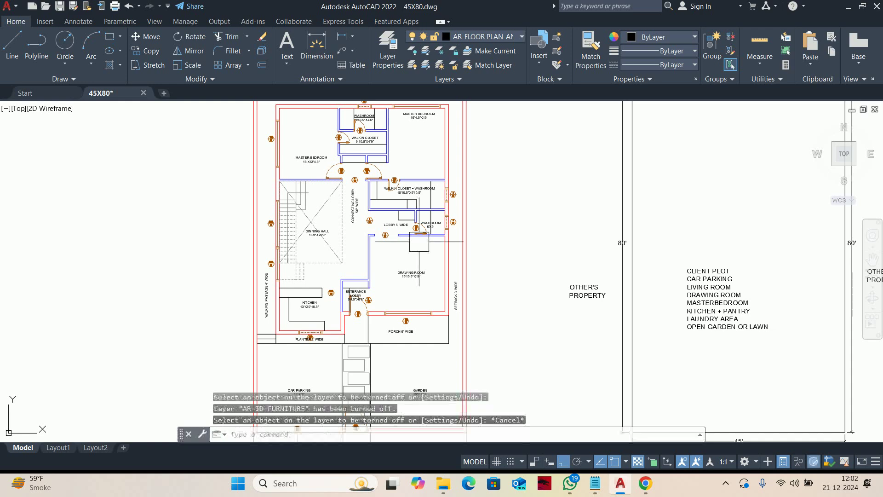
Turn all layers on with LAYON so the furniture layer is displayed
type("layon")
key("Return")
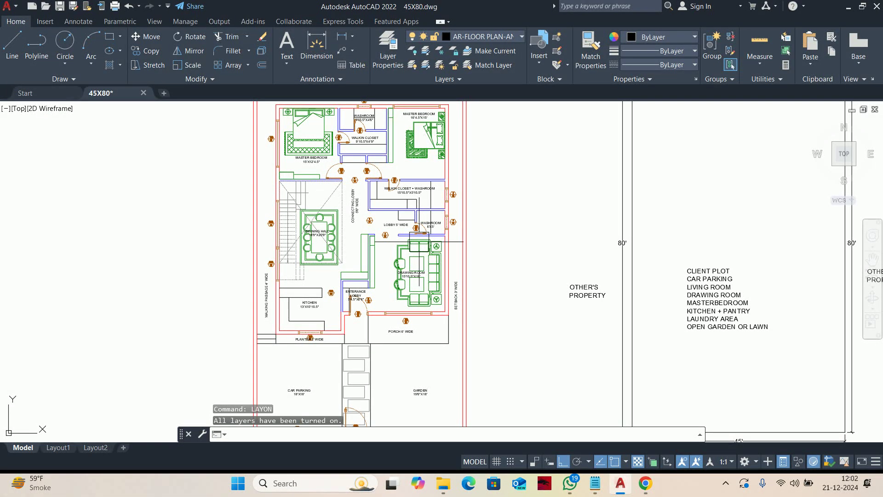
middle_click_drag(434, 215, 435, 247)
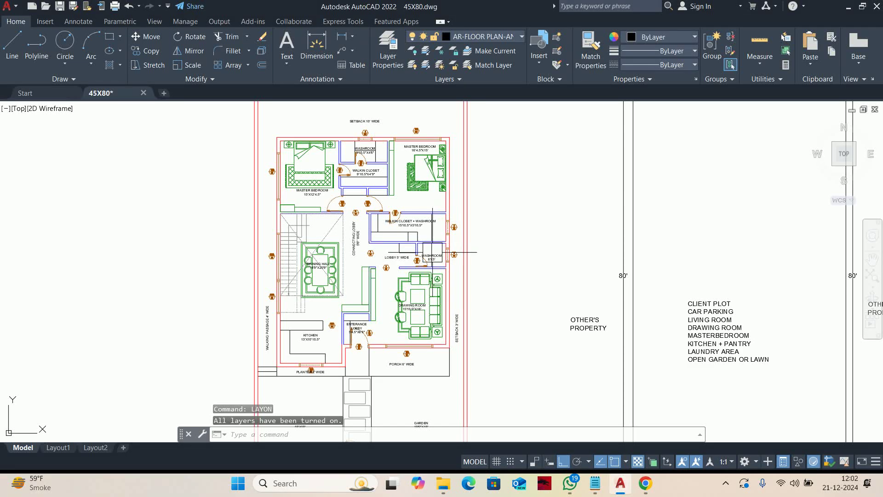
key("Escape")
key("Escape")
Turn off the AR-FLOOR PLAN-OPENING layer by picking the swing arc of the entrance lobby door
middle_click_drag(418, 296, 436, 244)
scroll(409, 295, "up", 4)
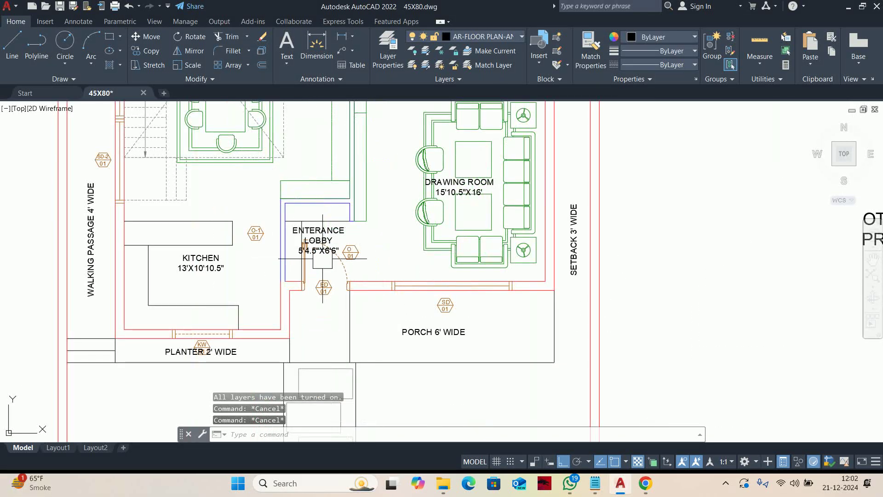
middle_click_drag(359, 260, 385, 294)
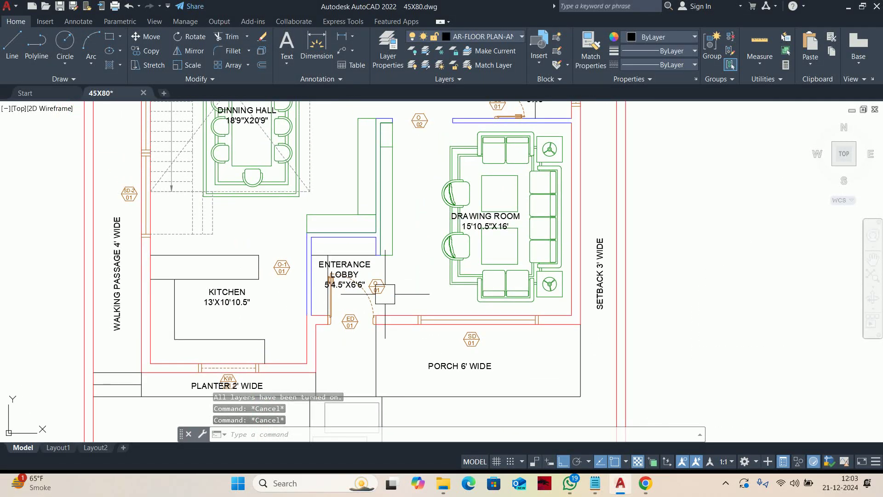
type("layoff")
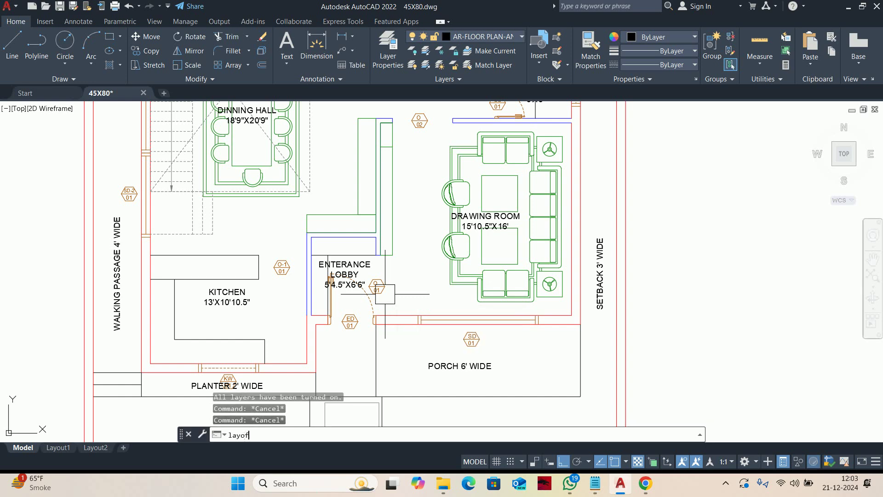
key("Return")
scroll(378, 299, "up", 6)
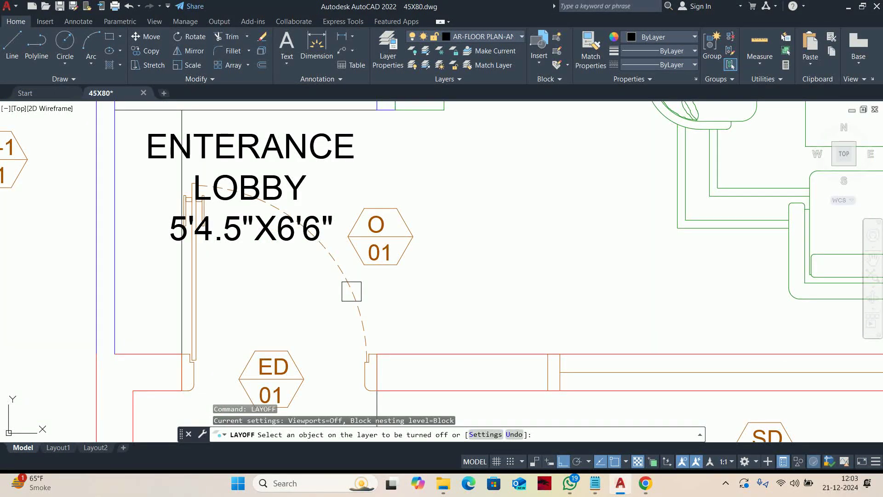
left_click(353, 294)
scroll(364, 276, "down", 8)
scroll(374, 258, "down", 5)
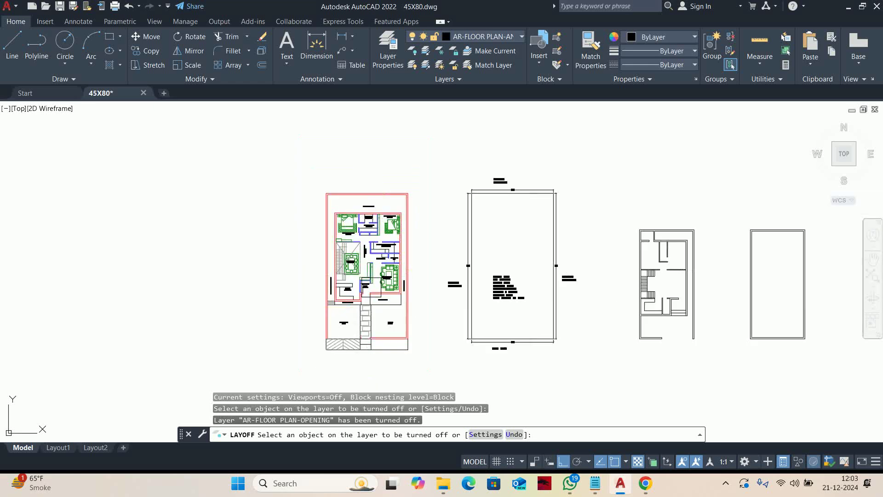
scroll(368, 271, "up", 3)
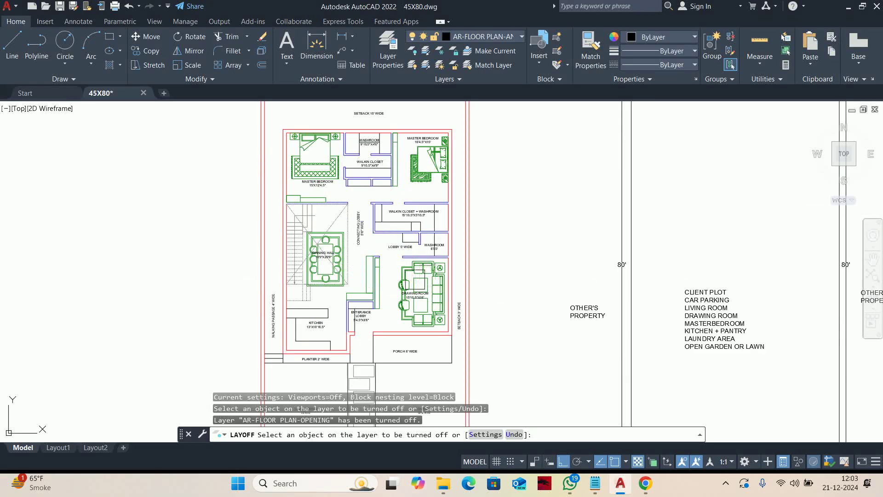
key("Escape")
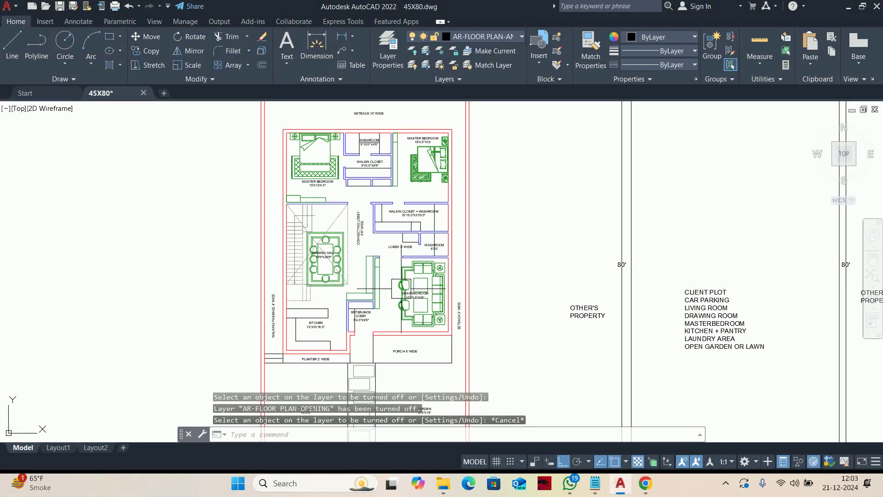
Turn all layers on with LAYON to restore the doors and windows
type("LA")
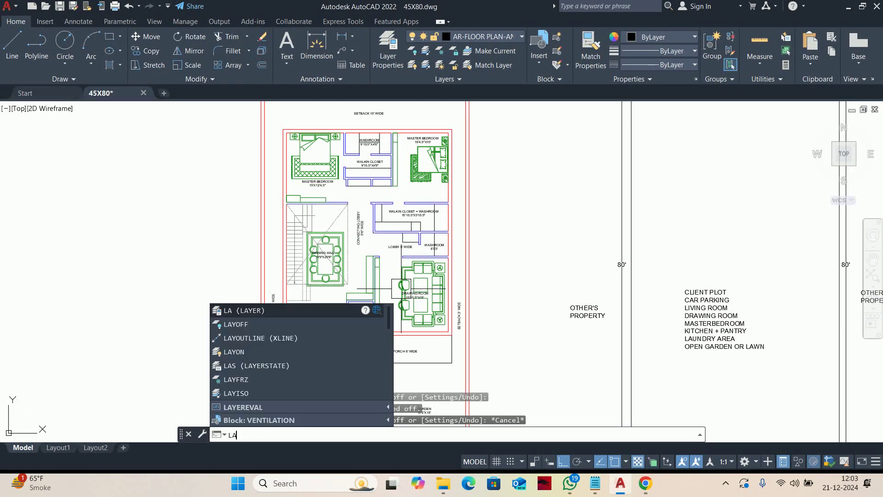
type("YON")
key("Return")
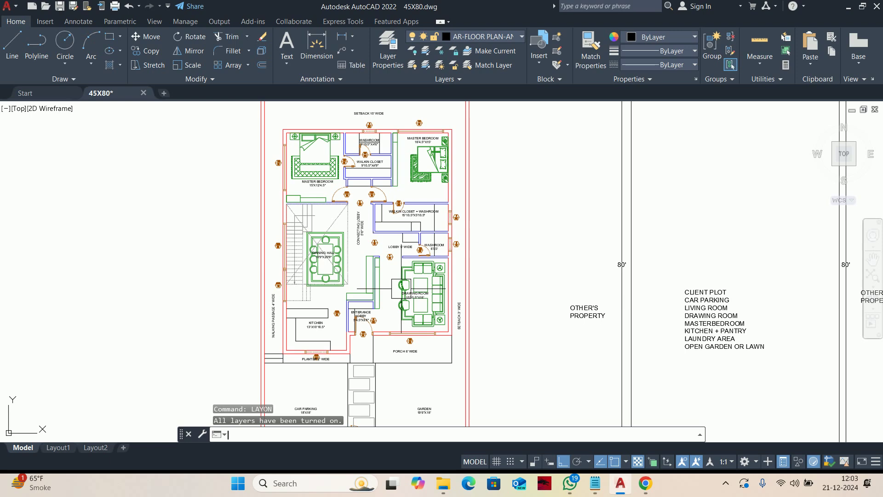
key("Escape")
Create a new layer named AR-ID-SANITRY in the layer properties manager
scroll(379, 175, "up", 4)
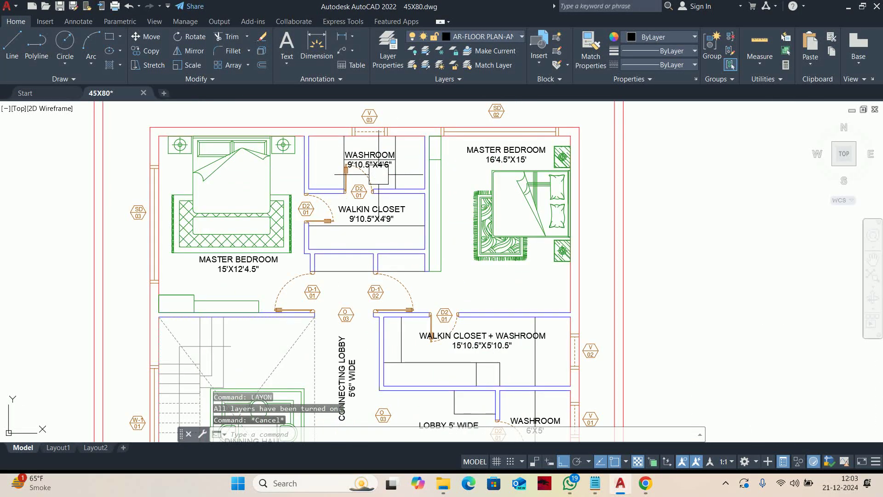
mouse_move(378, 175)
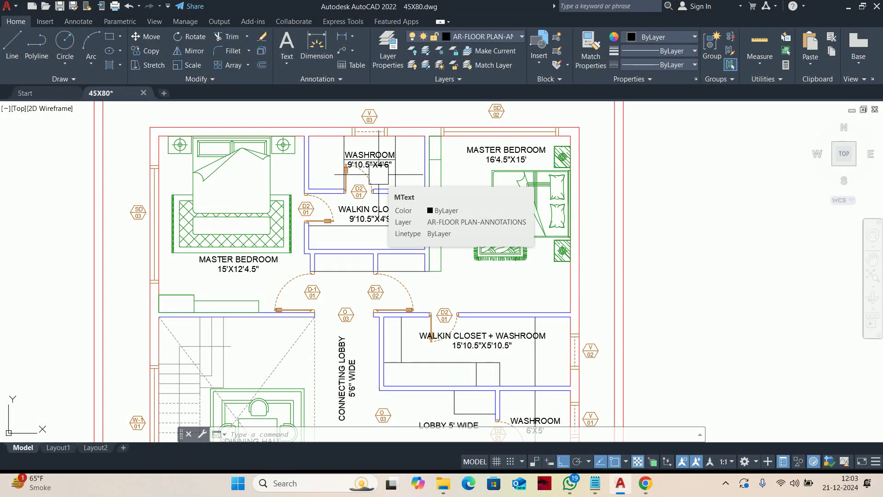
middle_click_drag(392, 169, 415, 178)
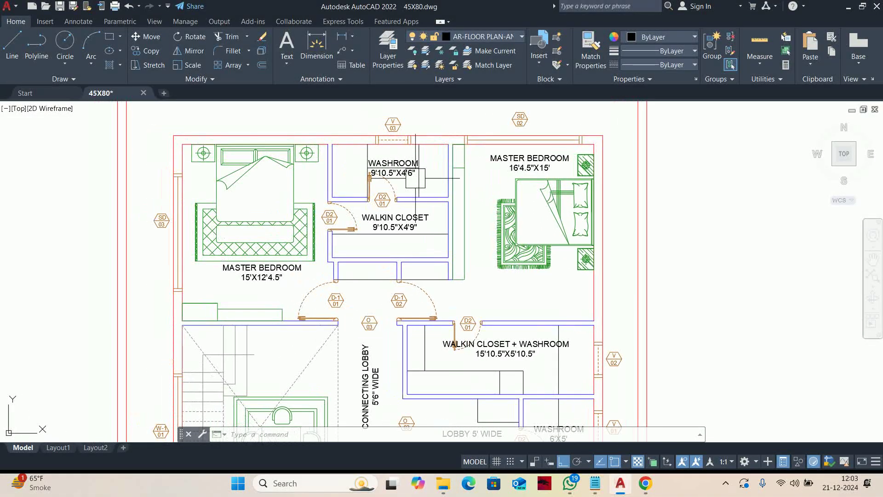
type("la")
key("Return")
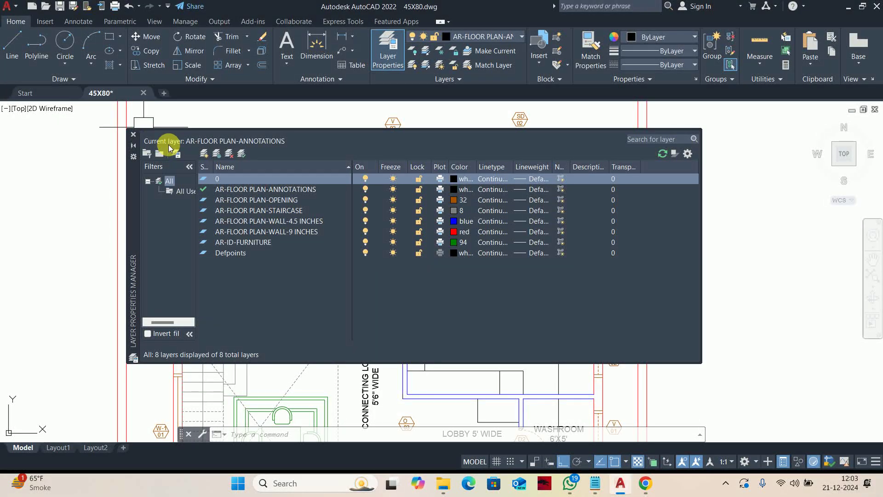
left_click(204, 153)
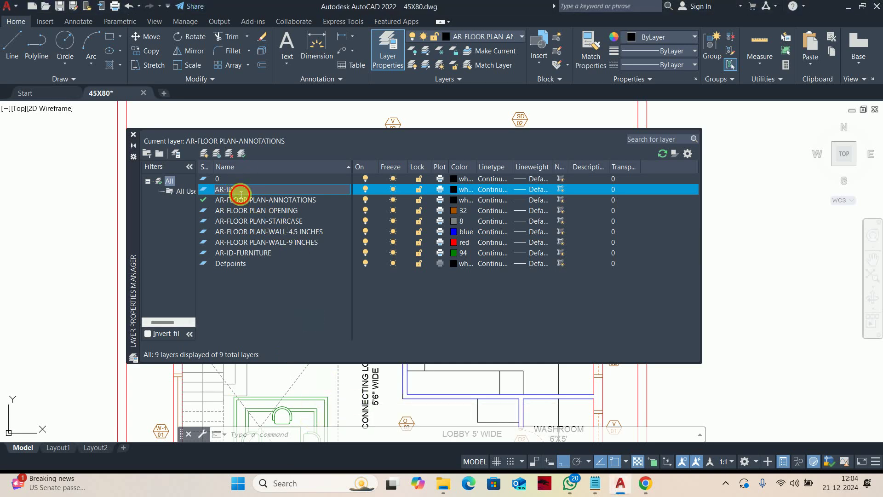
type("-")
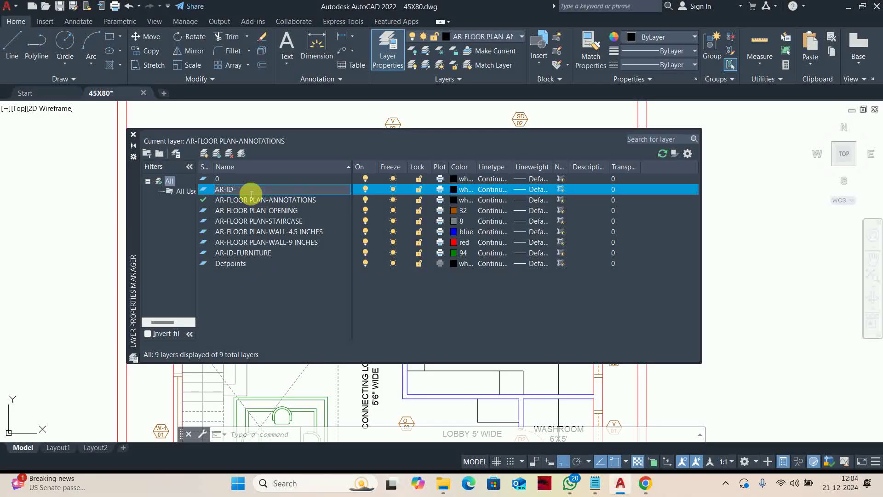
type("WA")
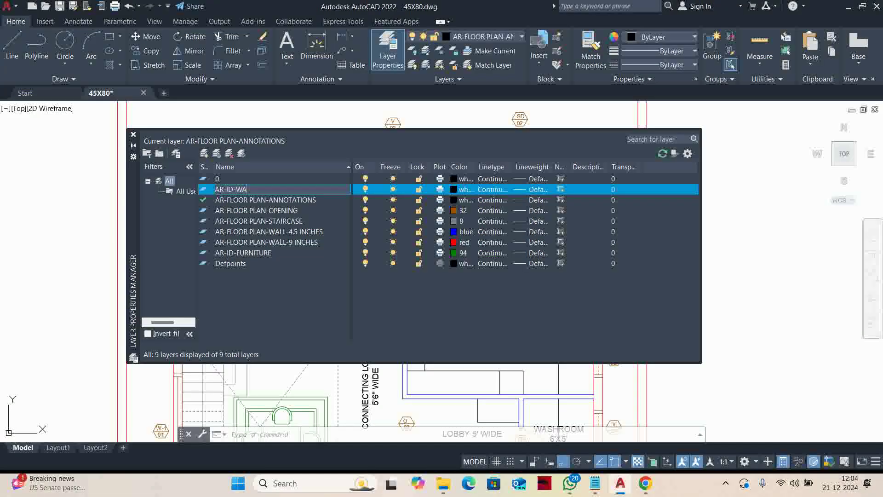
key("BackSpace")
key("BackSpace")
type("SANITRY")
Assign index color 32 to the AR-ID-SANITRY layer and make it the current layer
left_click(457, 189)
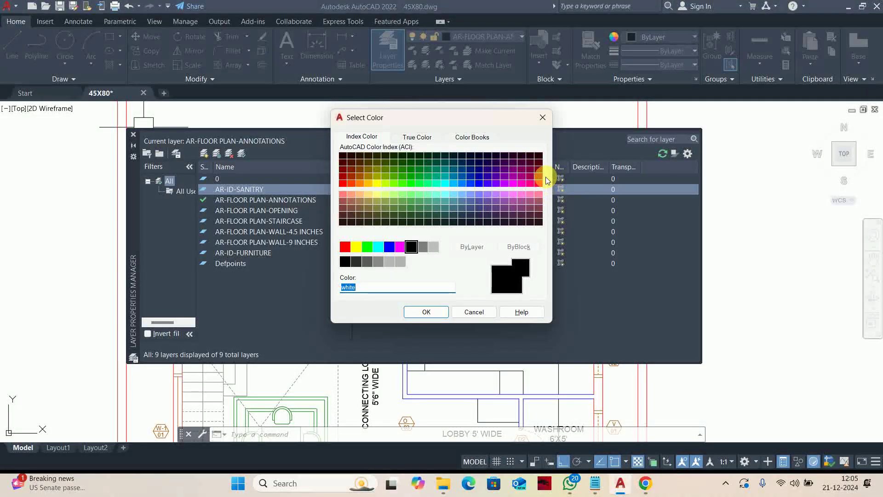
left_click(499, 179)
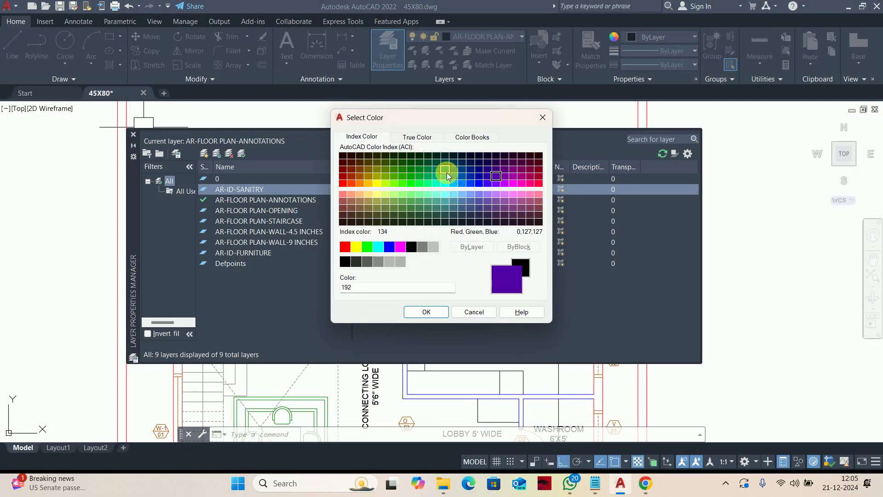
left_click(359, 177)
left_click(421, 313)
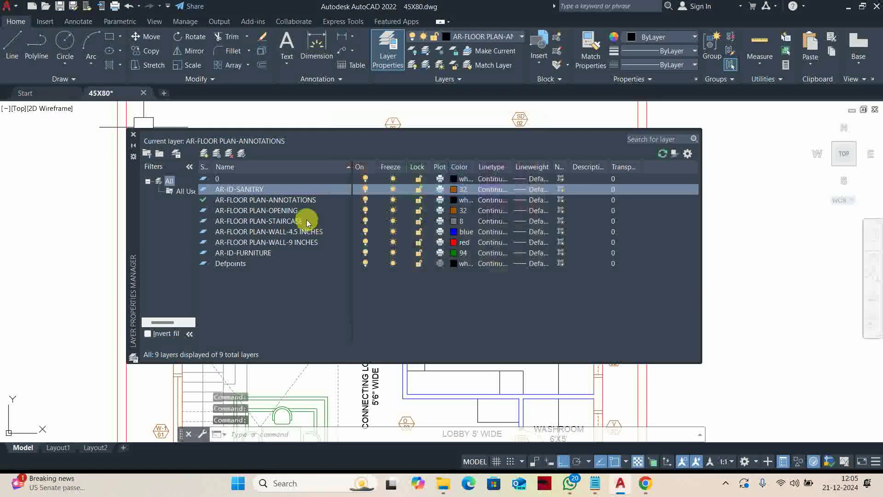
double_click(270, 188)
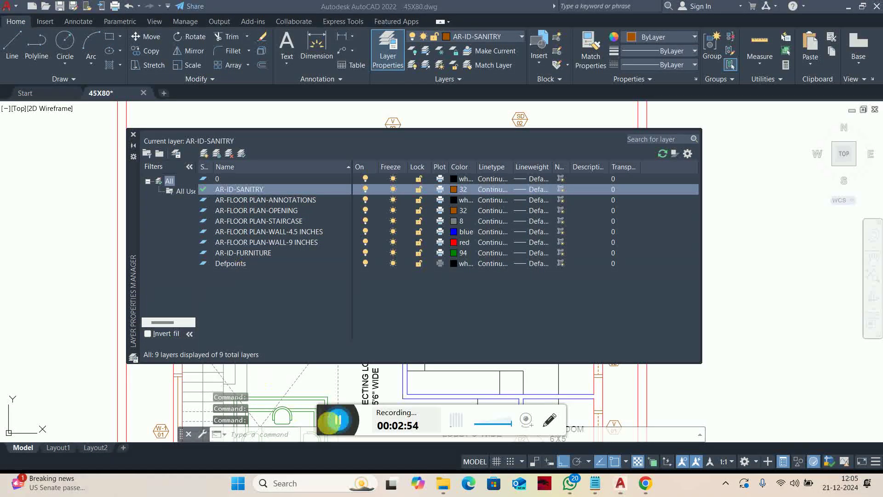
Change the AR-ID-SANITRY layer's color to magenta and close the layer properties manager
left_click(457, 189)
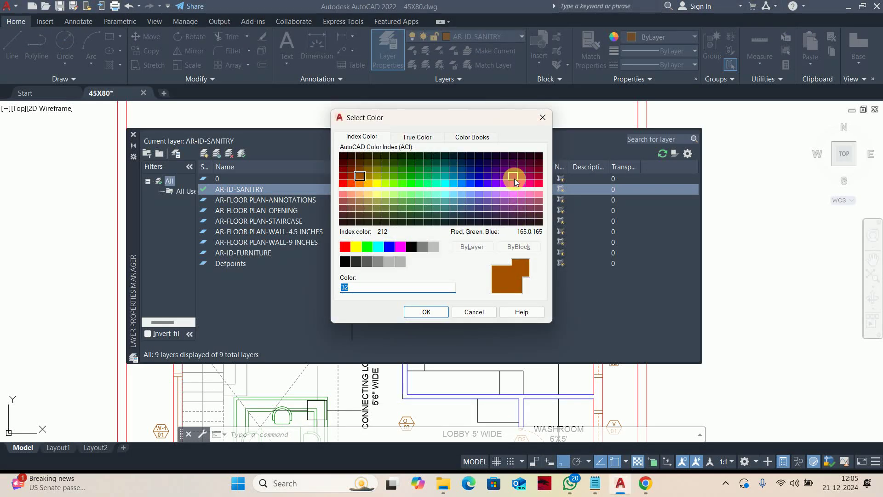
left_click(513, 176)
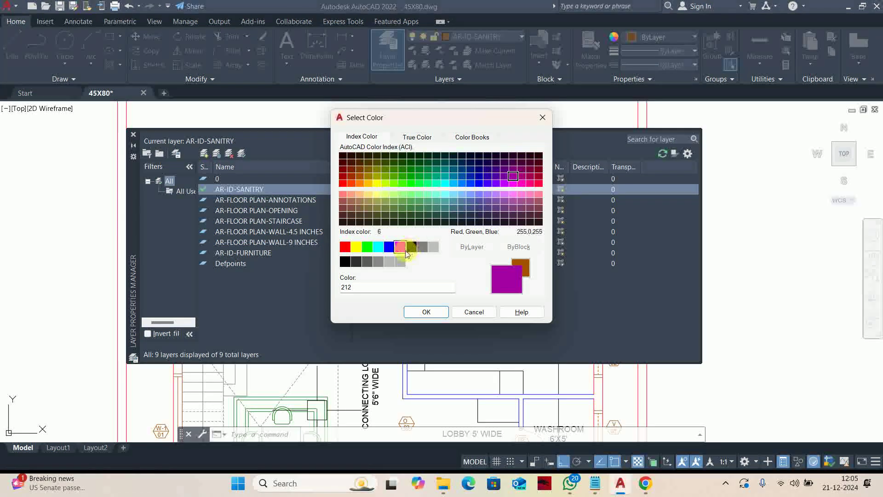
left_click(401, 247)
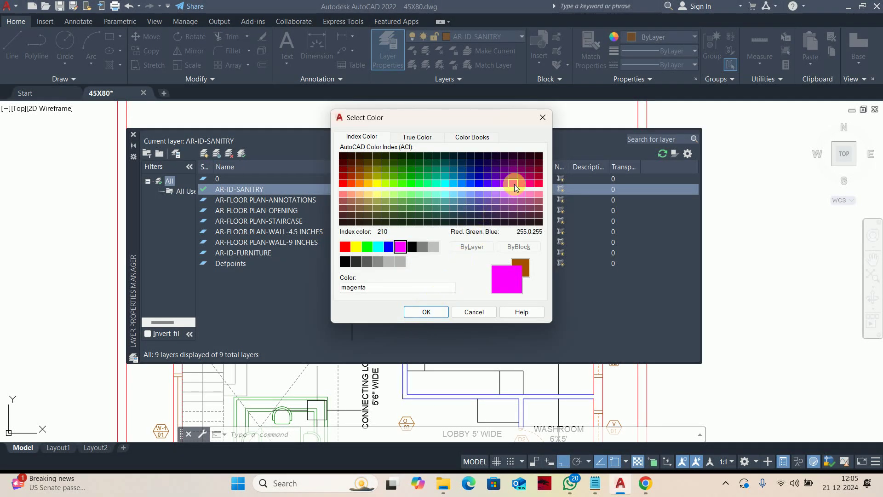
left_click(427, 312)
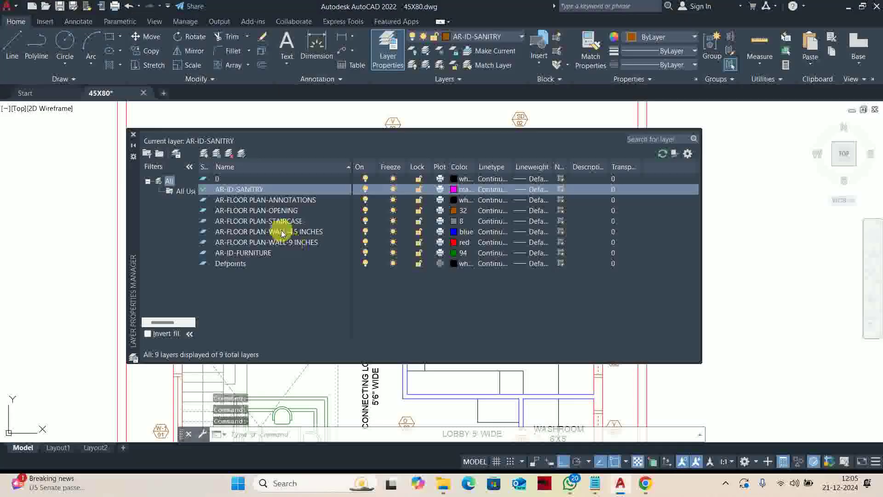
left_click(271, 188)
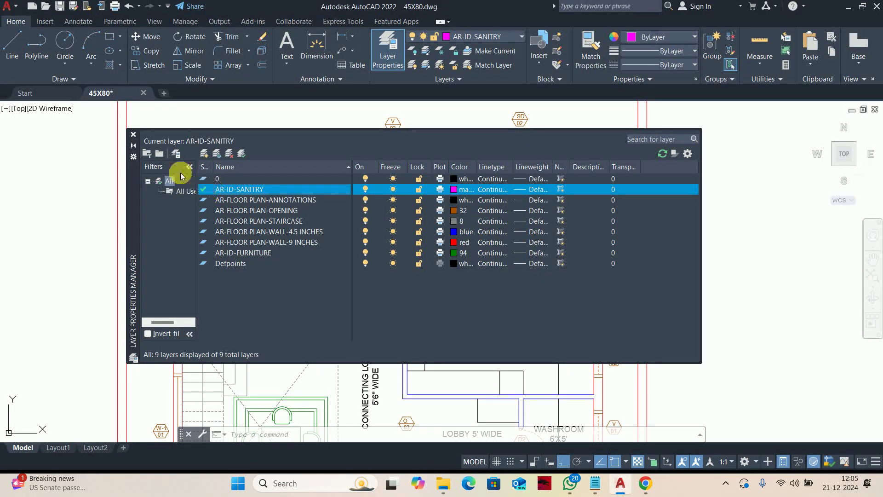
left_click(135, 135)
scroll(433, 179, "down", 3)
scroll(433, 180, "up", 5)
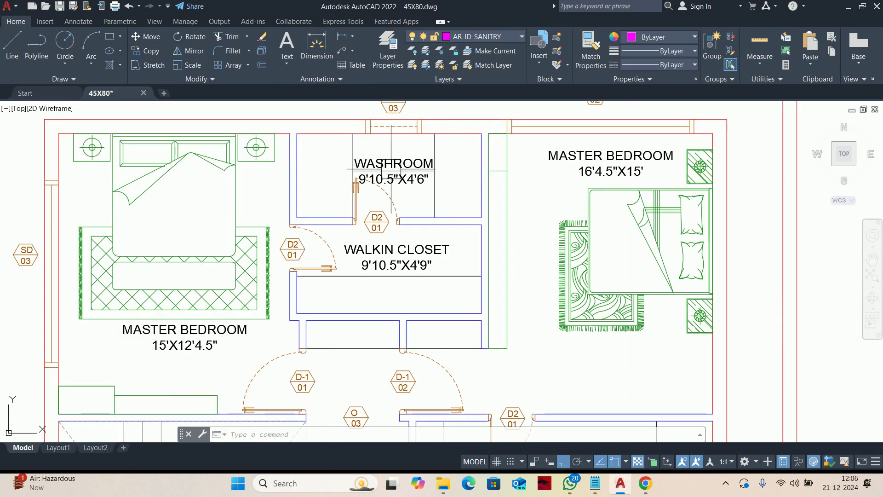
scroll(405, 152, "down", 4)
scroll(463, 317, "up", 6)
scroll(464, 317, "down", 5)
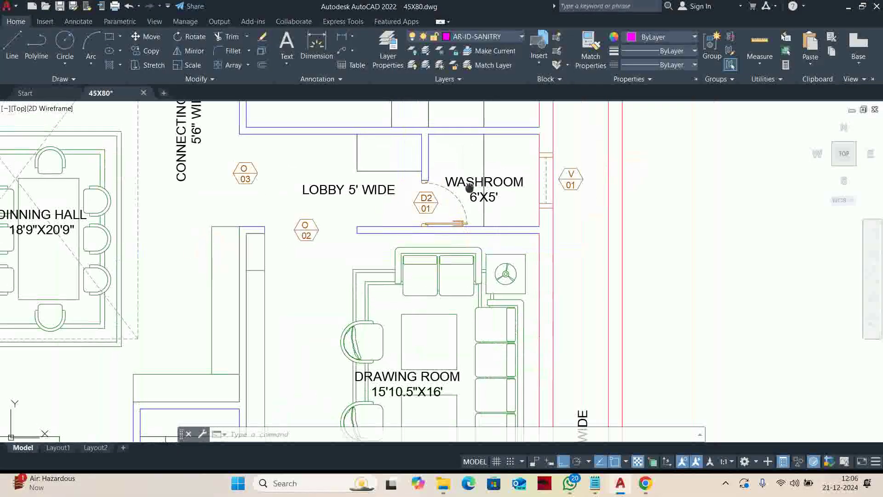
Examine the 6'X5' washroom and the adjoining counter outline in the lobby
scroll(303, 210, "up", 5)
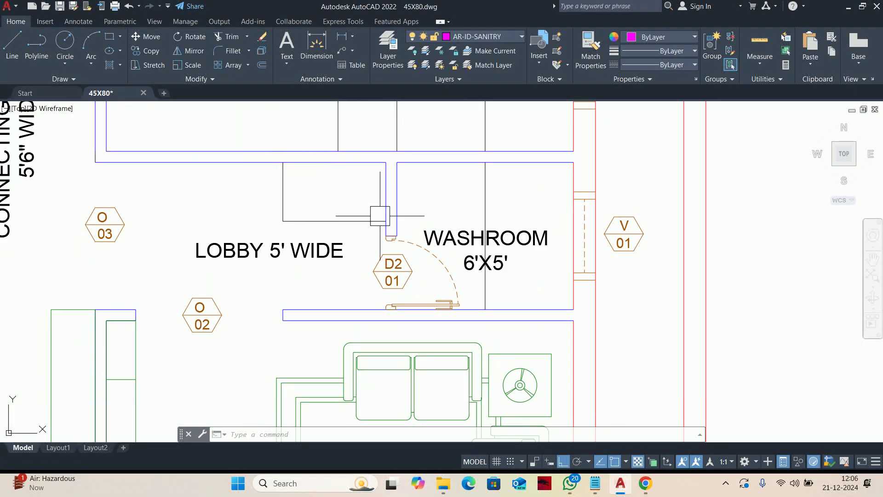
scroll(380, 215, "up", 2)
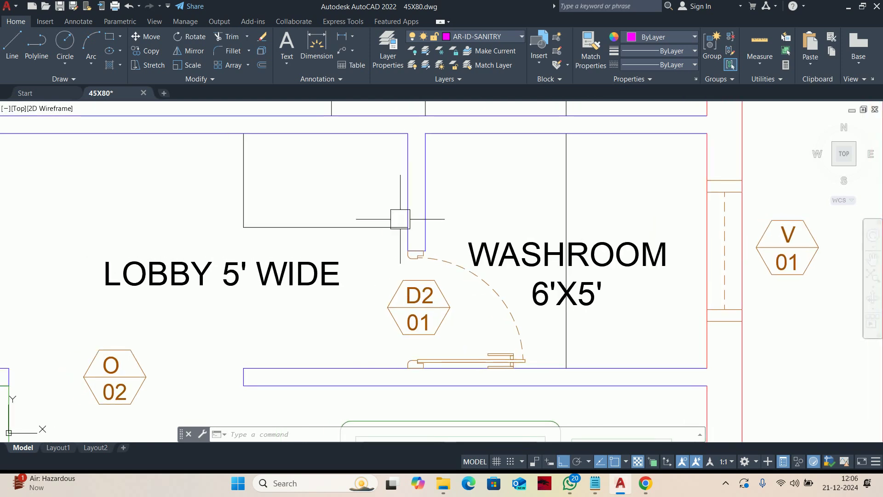
scroll(456, 204, "down", 2)
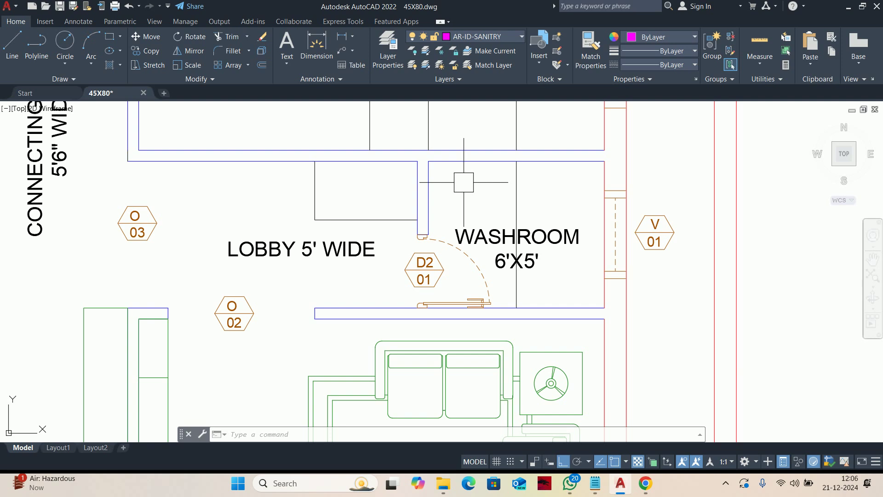
middle_click_drag(464, 183, 517, 204)
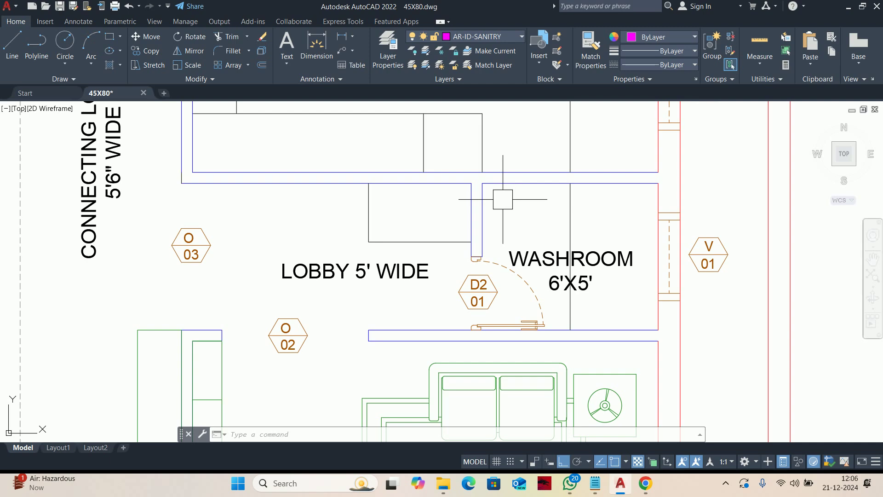
middle_click_drag(489, 209, 479, 197)
key("Escape")
key("Escape")
key("Escape")
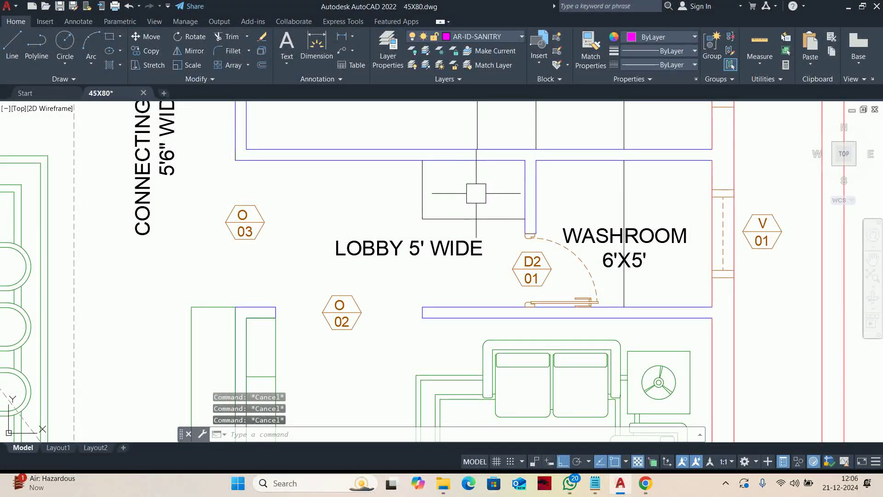
type("rec")
key("Return")
scroll(449, 215, "up", 2)
key("Escape")
key("Escape")
left_click(444, 244)
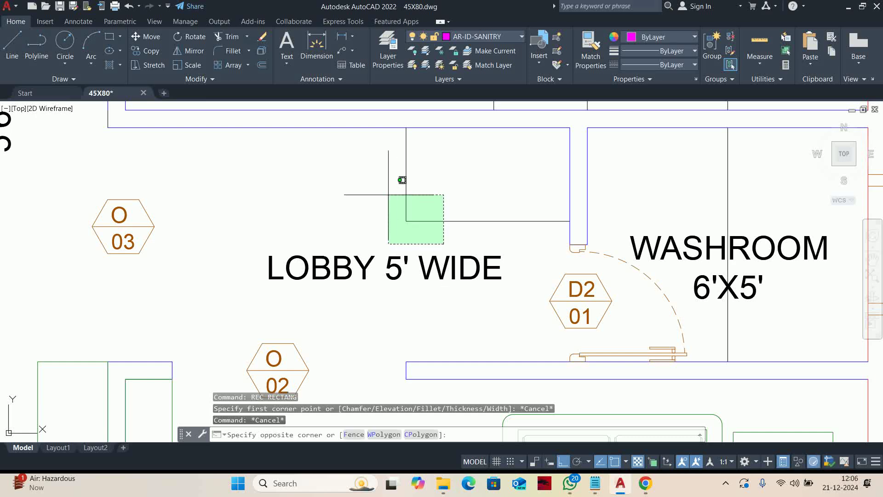
key("Escape")
Erase the lobby counter's horizontal line and redraw the counter as a rectangle about 3'-6" by 2' against the washroom wall
left_click(442, 221)
key("Delete")
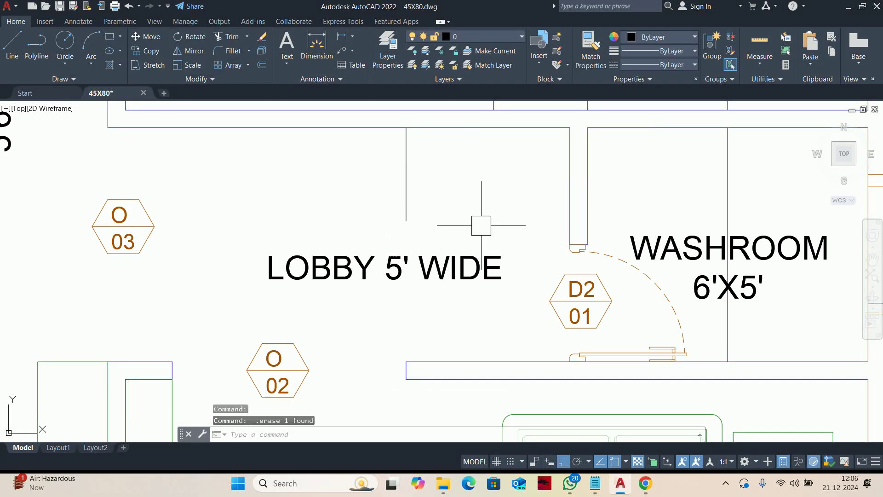
type("rec")
key("Return")
left_click(406, 221)
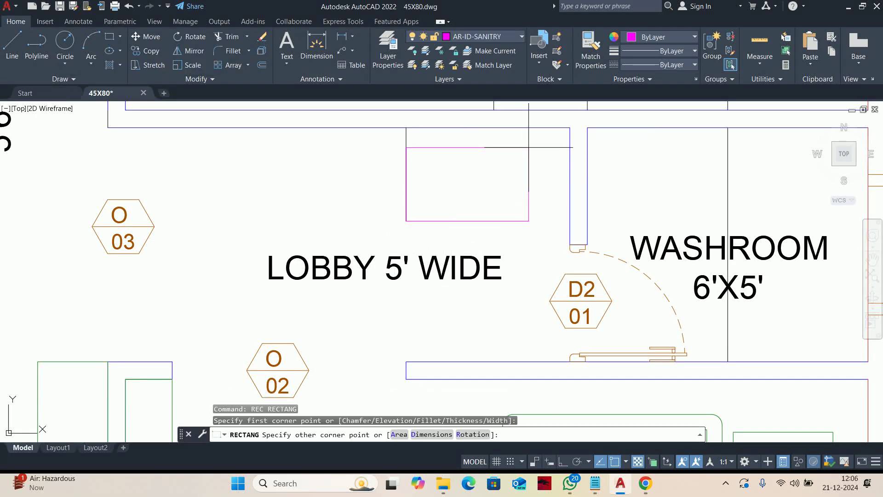
left_click(570, 128)
key("Escape")
key("Escape")
Erase the leftover vertical line lying along the free end of the new counter rectangle
scroll(381, 119, "up", 4)
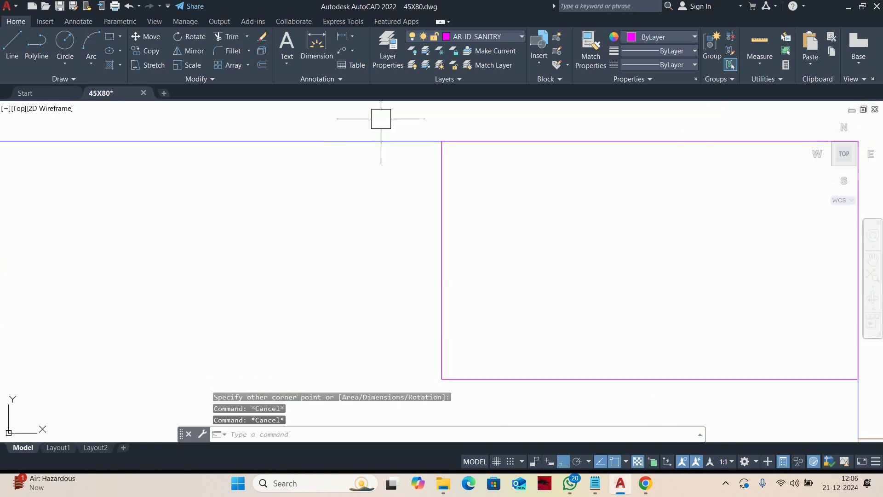
left_click(382, 119)
scroll(457, 240, "down", 4)
middle_click_drag(456, 240, 455, 205)
left_click(461, 265)
key("Delete")
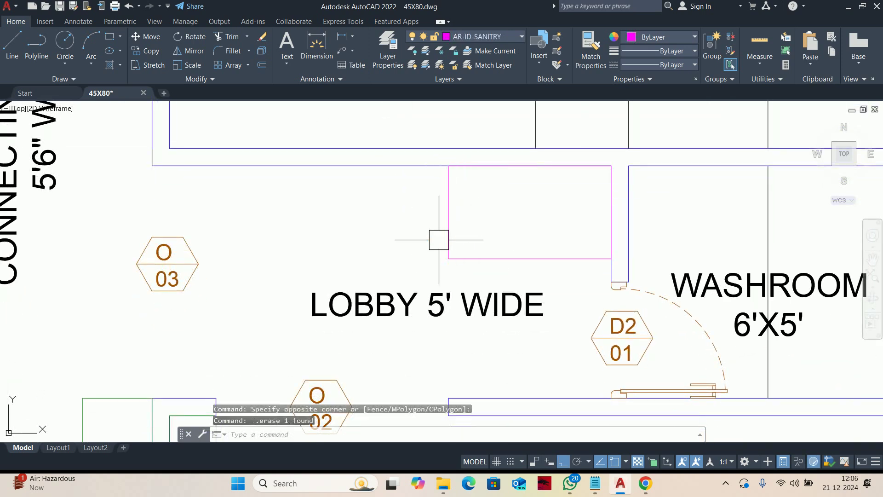
key("Escape")
key("Escape")
key("Escape")
middle_click_drag(543, 251, 512, 246)
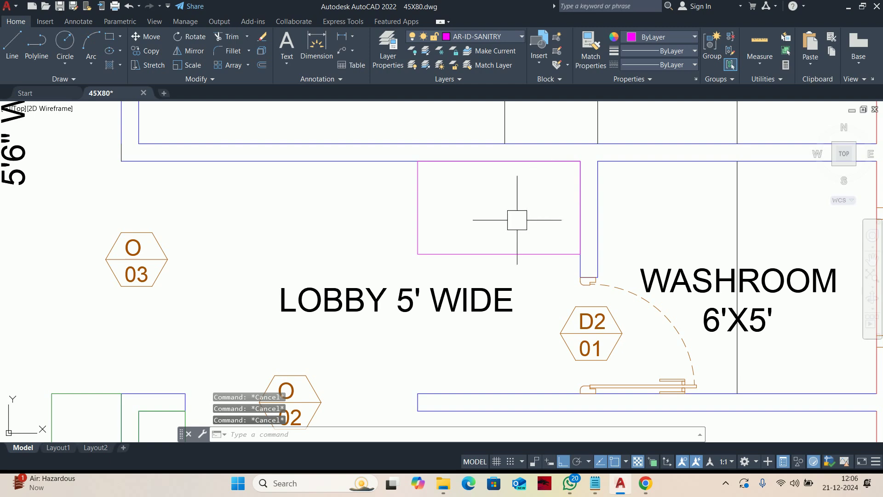
scroll(538, 217, "down", 2)
type("rec")
key("Return")
scroll(465, 207, "down", 2)
middle_click_drag(447, 228, 279, 223)
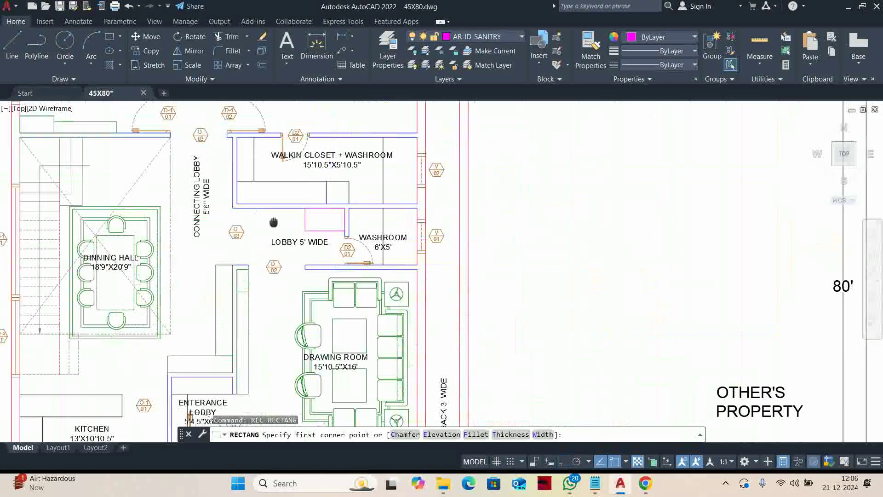
scroll(506, 203, "up", 2)
left_click(509, 211)
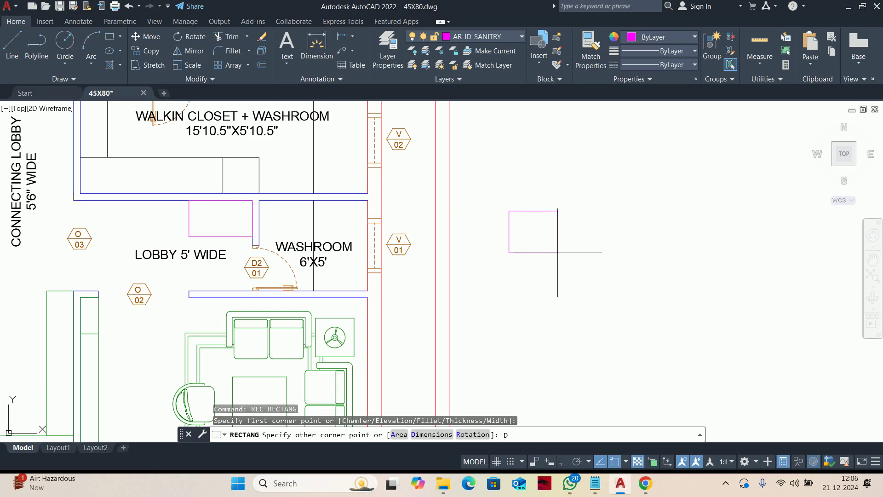
type("D")
key("Return")
key("Escape")
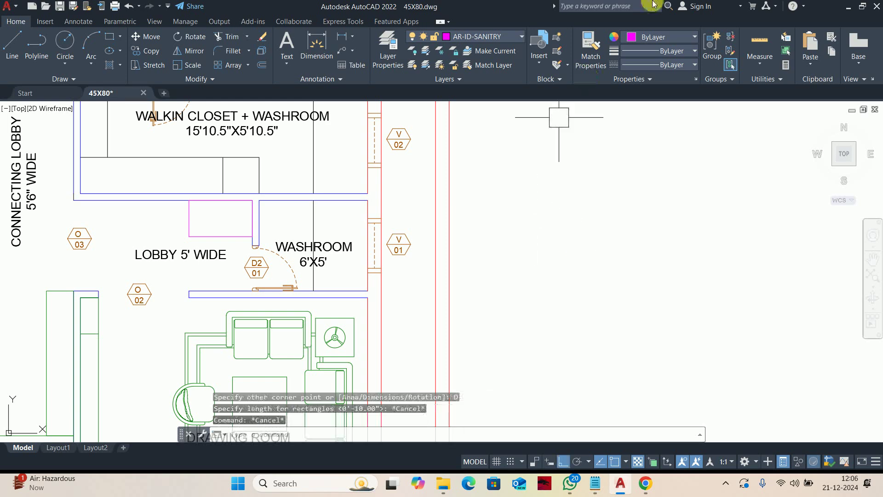
Measure the length and width of the counter rectangle in the lobby
left_click(759, 42)
scroll(244, 240, "up", 4)
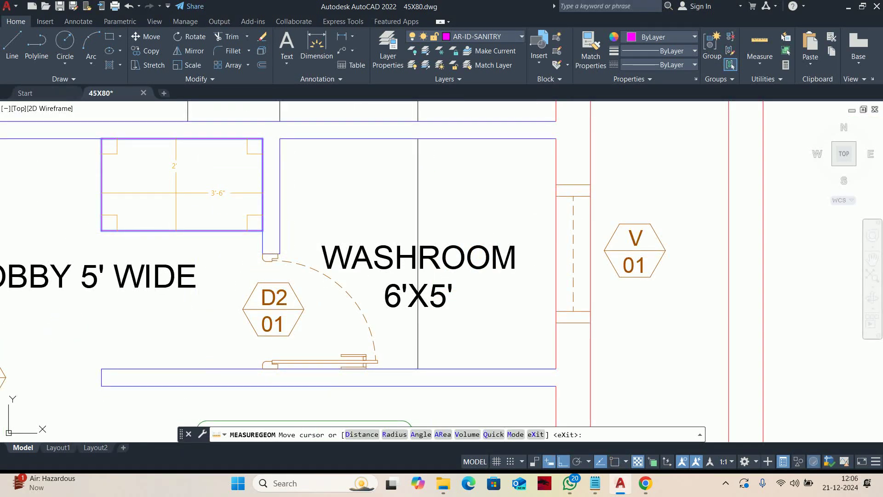
scroll(175, 192, "down", 4)
key("Escape")
Draw a rectangle 30 inches long and 18 inches wide in the empty area beside the floor plan
type("rec")
key("Return")
middle_click_drag(509, 213, 337, 205)
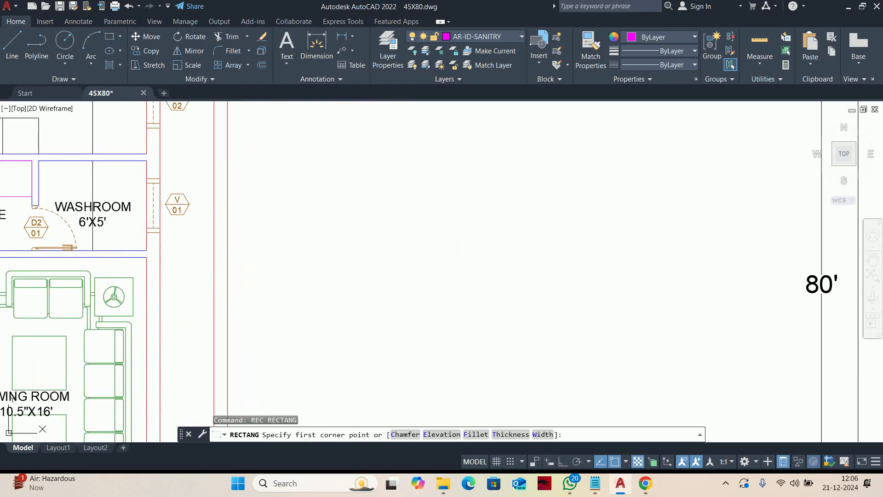
left_click(367, 184)
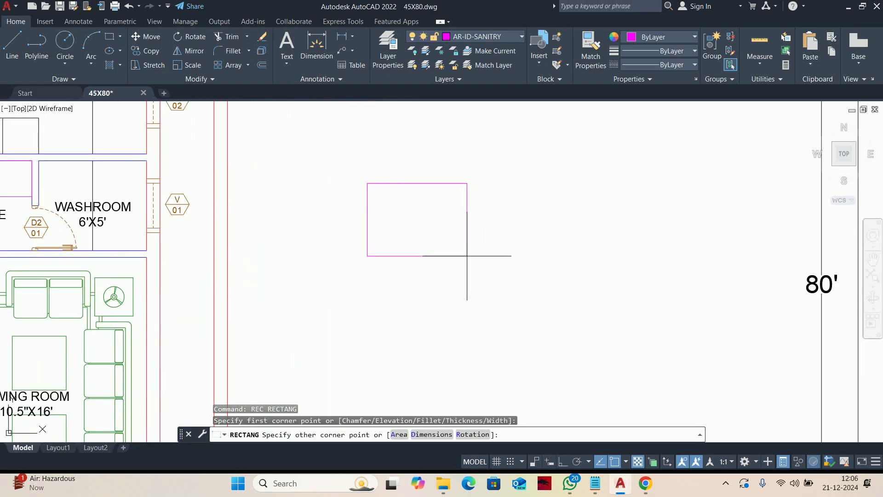
type("D")
key("Return")
type("30")
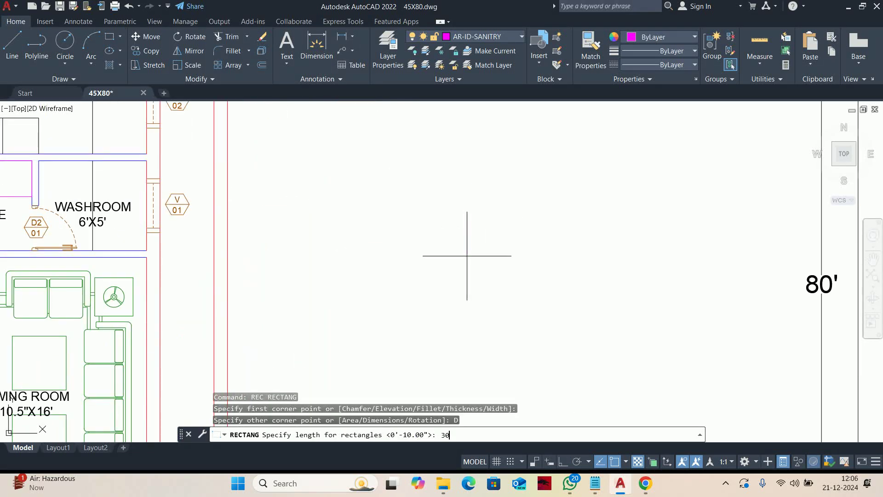
key("Return")
type("1")
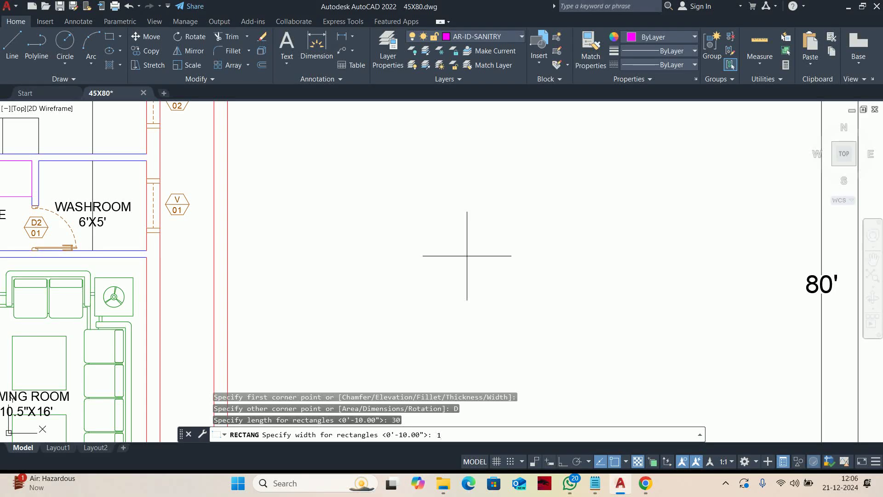
type("8")
key("Return")
left_click(438, 230)
key("Escape")
key("Escape")
key("Escape")
Fillet all four corners of the rectangle with a 2.5-inch radius using the polyline option
scroll(377, 177, "up", 6)
middle_click_drag(395, 213, 359, 202)
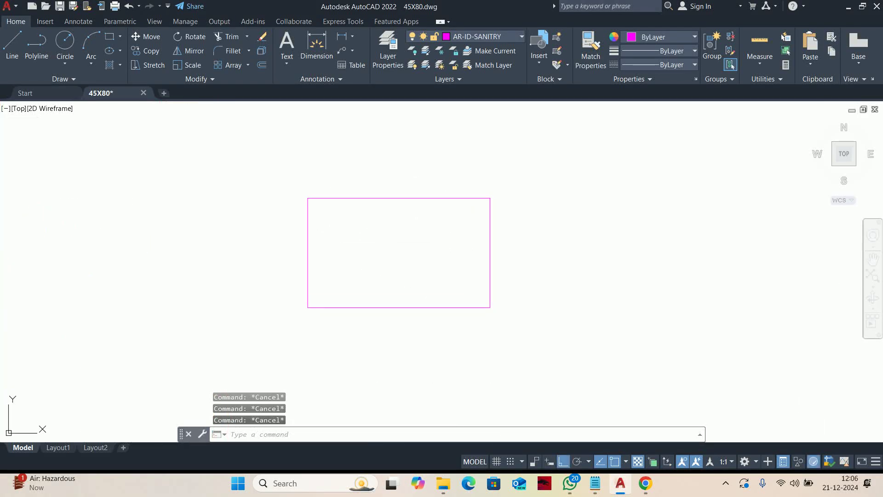
type("F")
key("Return")
type("R")
key("Return")
type("2.5")
key("Return")
type("P")
key("Return")
left_click(410, 197)
key("Escape")
key("Escape")
middle_click_drag(400, 255, 403, 256)
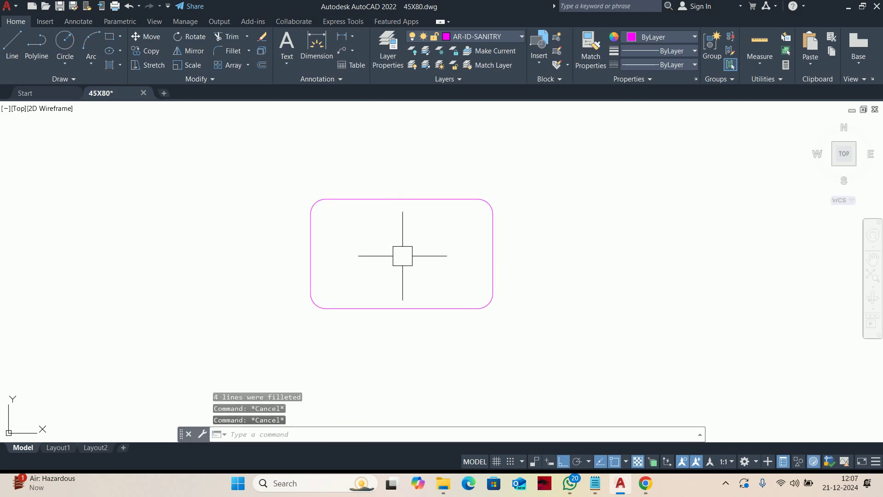
Stretch the lower side of the rounded rectangle downward by 2 inches
type("s")
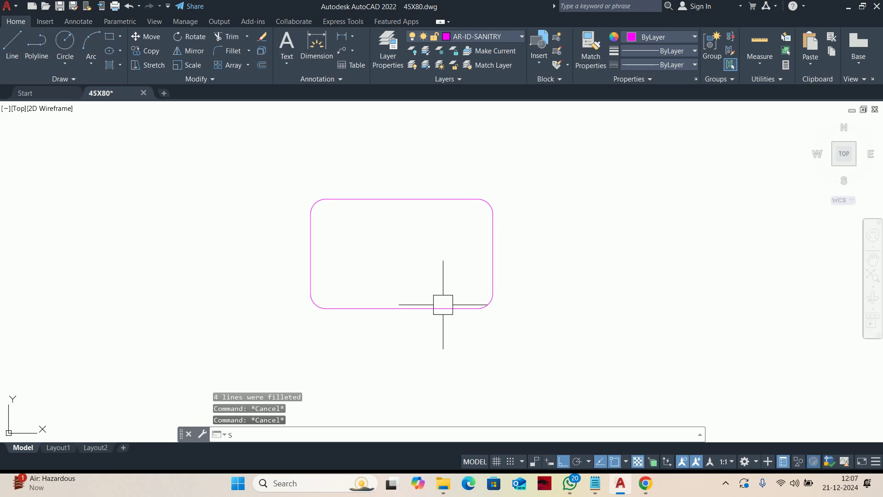
key("Return")
left_click(597, 404)
left_click(246, 285)
key("Return")
left_click(223, 248)
type("2")
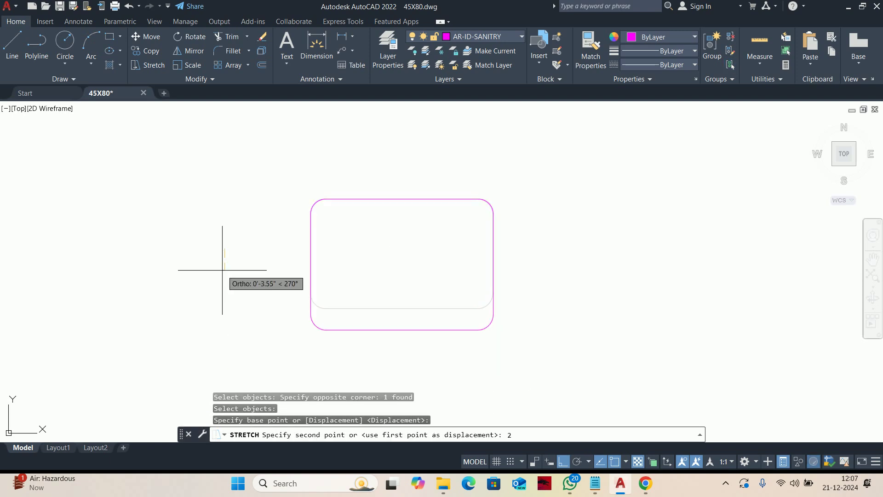
key("Return")
key("Escape")
key("Escape")
Offset the rounded rectangle 1 inch inward to form the basin's inner outline
type("O")
key("Return")
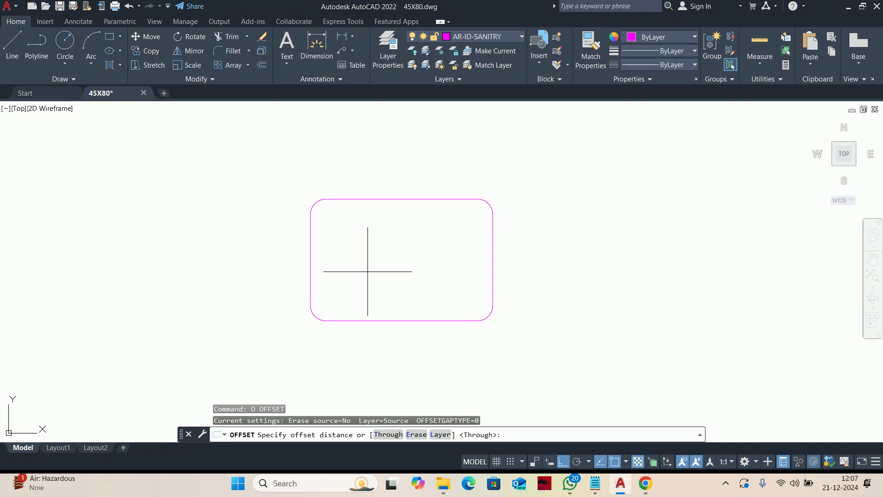
type("1")
key("Return")
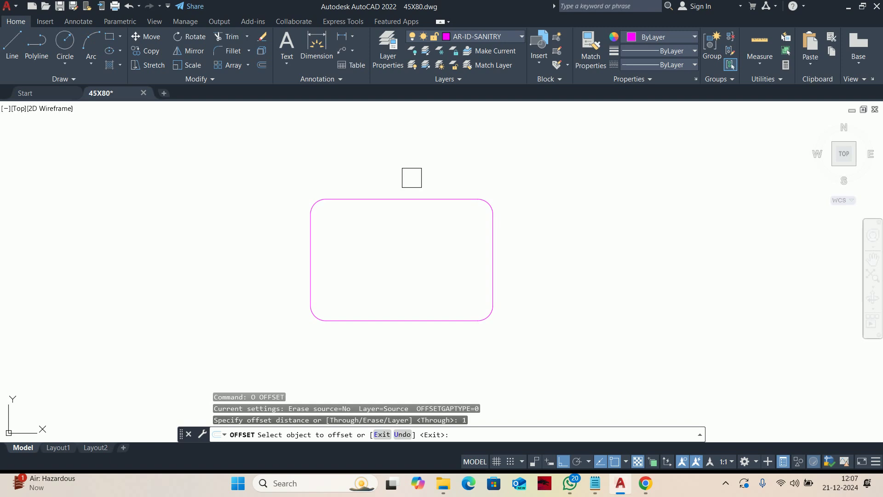
left_click(405, 199)
left_click(395, 223)
key("Escape")
key("Escape")
Stretch only the inner outline's upper side downward by 3 inches, leaving the outer outline out of the selection
scroll(453, 217, "up", 5)
type("S")
key("Return")
left_click(595, 258)
middle_click_drag(256, 205, 499, 184)
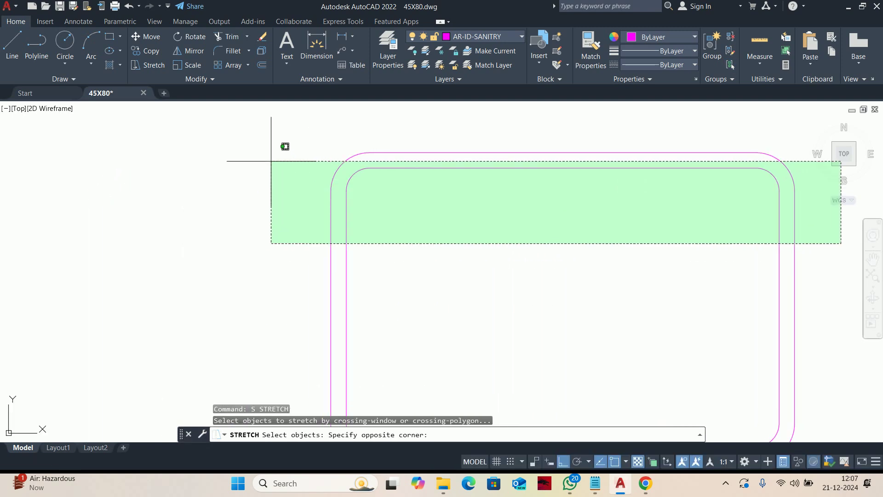
left_click(294, 150)
left_click(517, 148, "shift")
key("Return")
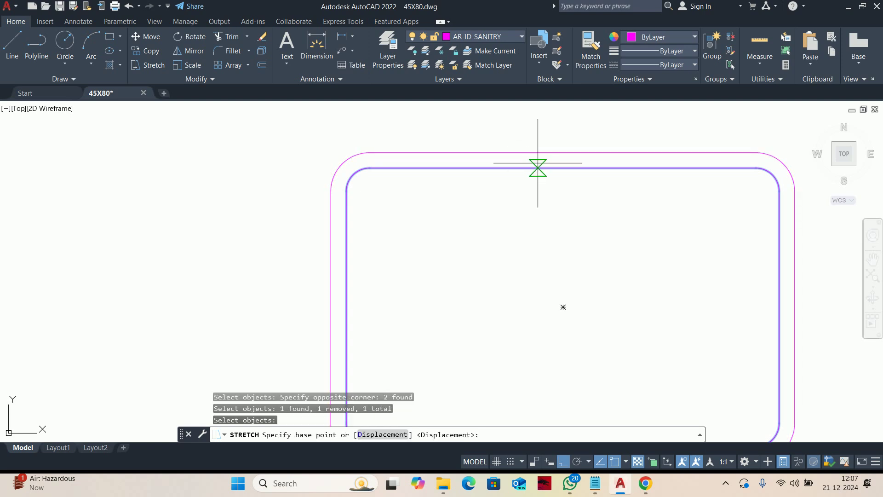
left_click(563, 167)
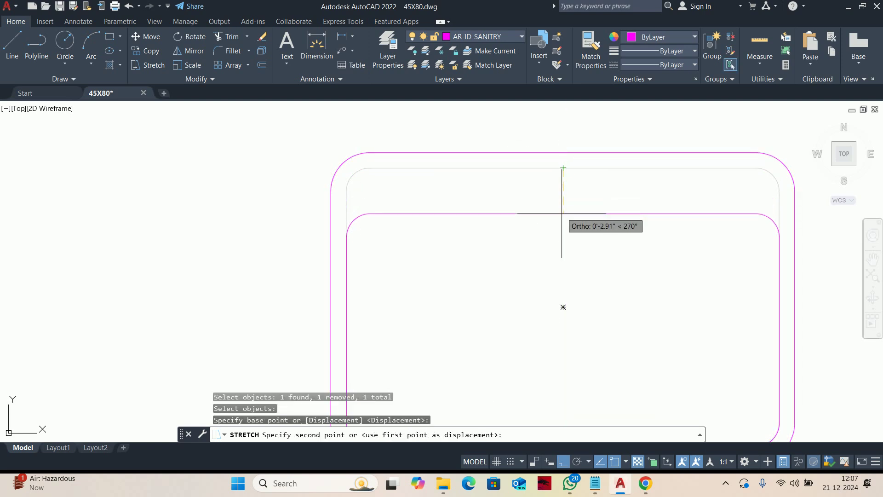
type("3")
key("Return")
scroll(543, 202, "down", 4)
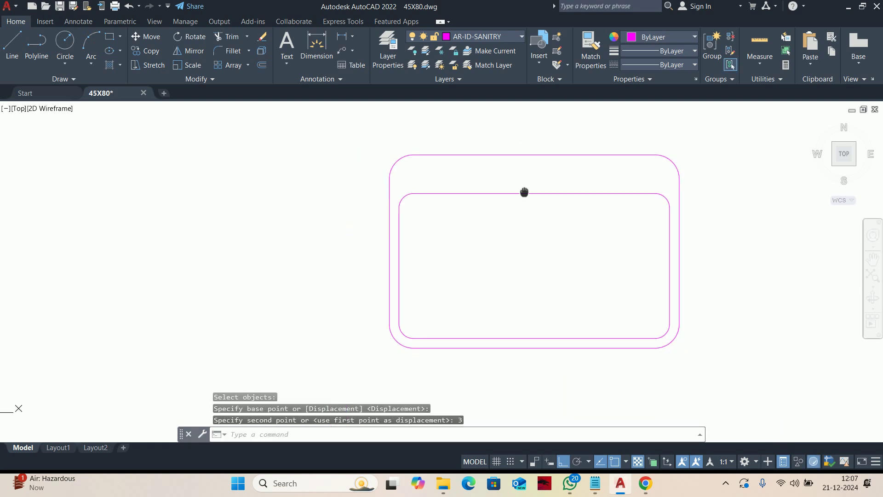
key("Escape")
key("Escape")
Stretch the lower sides of both basin outlines downward by 1 inch
scroll(494, 203, "up", 2)
type("s")
key("Return")
left_click(618, 347)
left_click(217, 292)
key("Return")
left_click(209, 281)
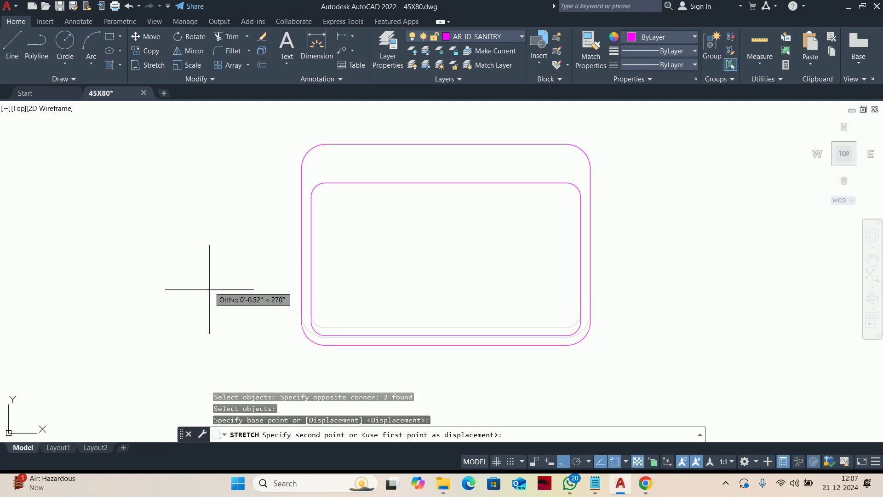
type("1")
key("Return")
key("Escape")
key("Escape")
Draw a 1.5-inch diameter drain circle at the centre of the inner basin outline
middle_click_drag(512, 258, 479, 269)
type("c")
key("Return")
left_click(414, 271)
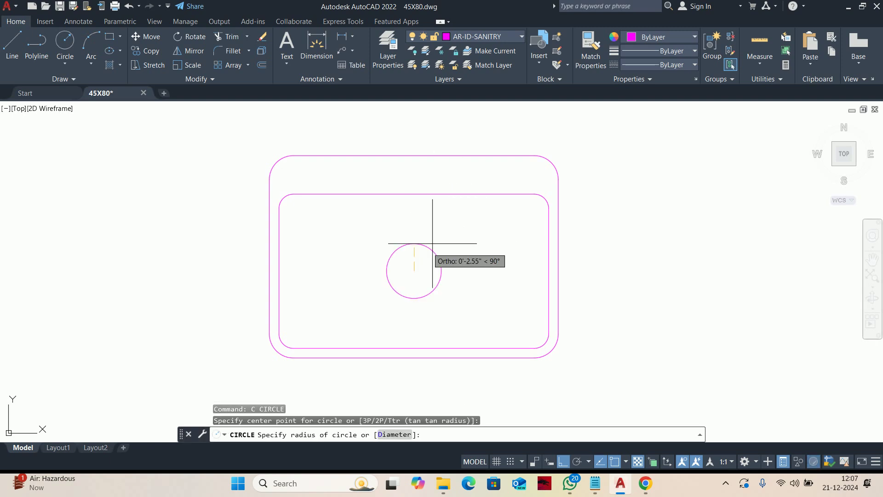
type("d")
key("Return")
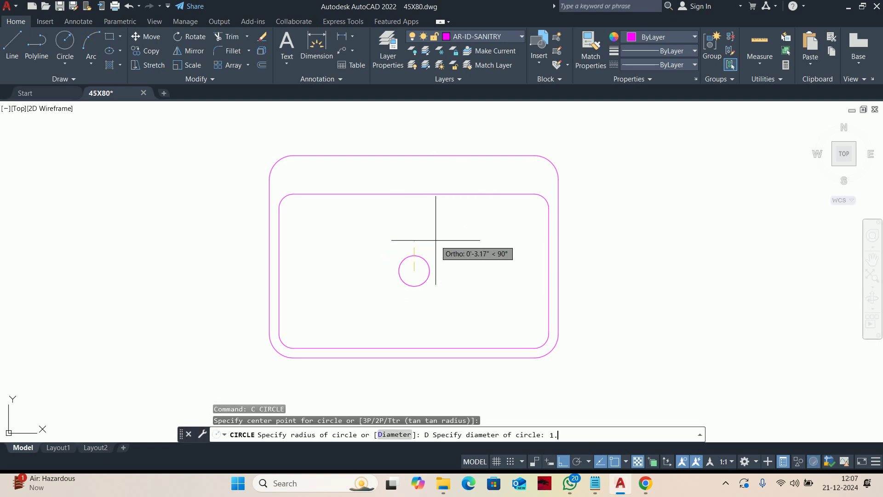
type("1.5")
key("Return")
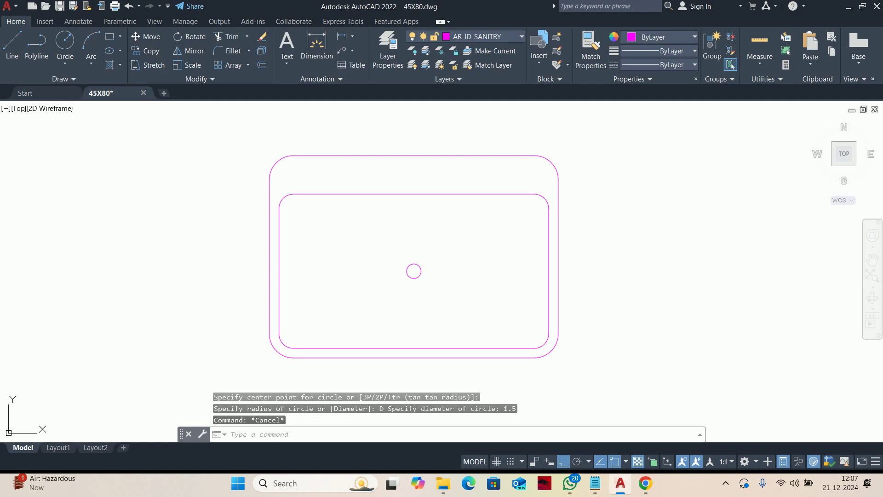
type("o")
key("Return")
type("1")
key("Return")
scroll(397, 278, "up", 2)
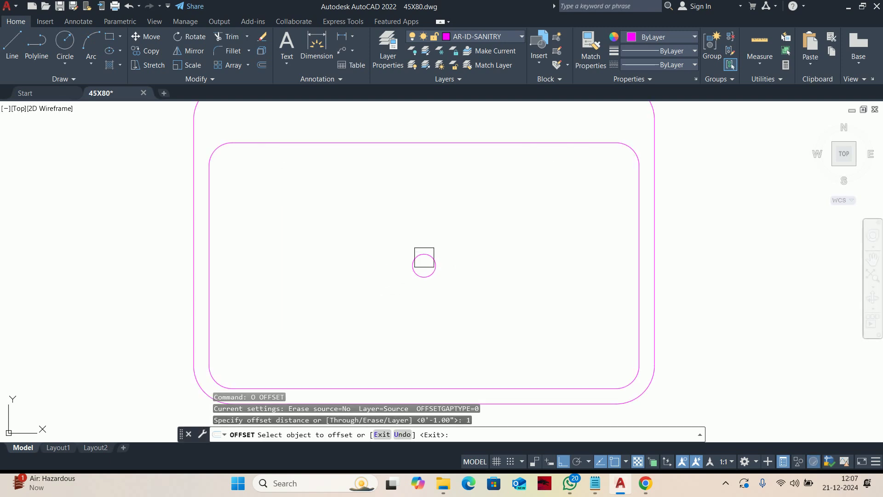
left_click(408, 267)
key("Escape")
Offset the drain circle 0.5 inch outward to form the drain's outer ring
key("Return")
type(".")
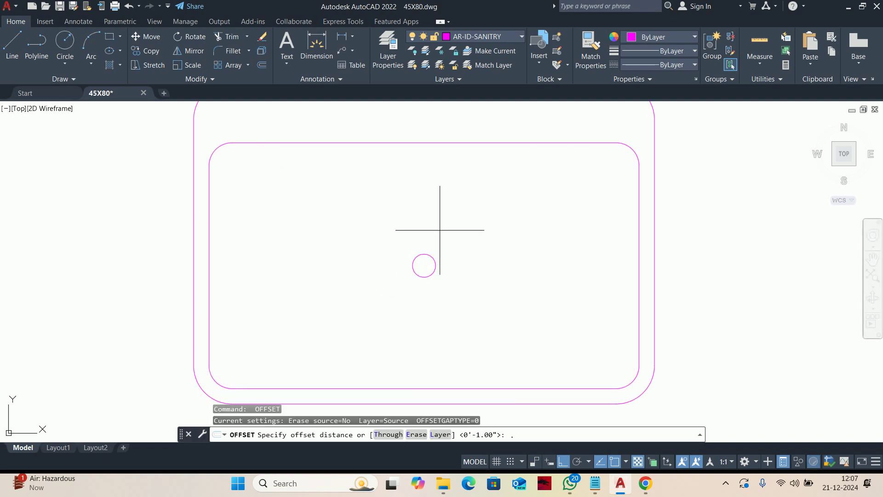
type("5")
key("Return")
left_click(426, 251)
left_click(448, 230)
key("Return")
key("Escape")
key("Escape")
key("Escape")
Draw a vertical line about 2 inches long from the drain's centre upward past the outer ring
scroll(433, 255, "up", 4)
middle_click_drag(433, 254, 444, 250)
type("l")
key("Return")
left_click(401, 290)
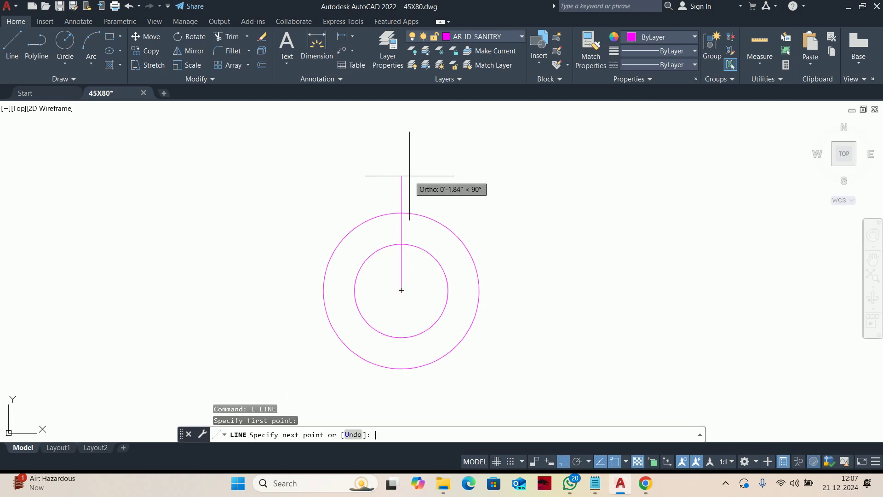
left_click(409, 177)
key("Escape")
key("Escape")
key("Escape")
key("Escape")
Try a rectangular array of the drain's vertical line and undo it
scroll(400, 243, "down", 4)
type("ar")
key("Return")
scroll(396, 248, "up", 2)
left_click(404, 217)
key("Return")
left_click(435, 435)
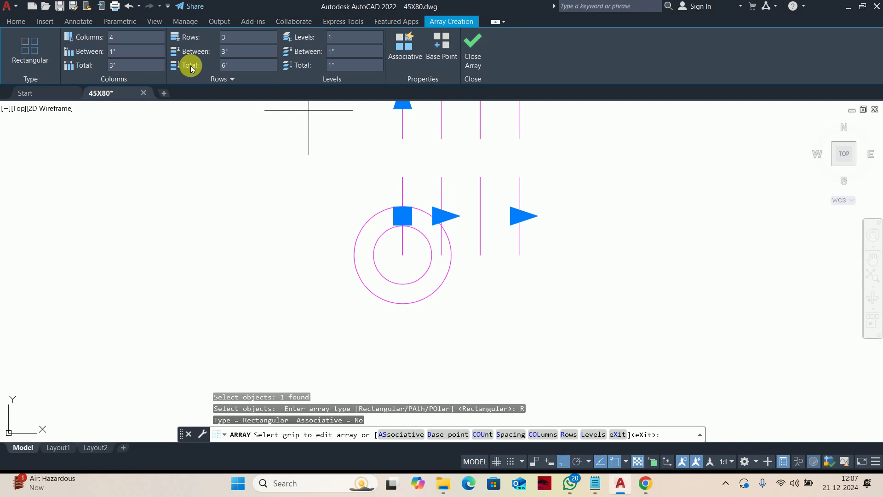
key("Escape")
key("Return")
key("Escape")
scroll(431, 276, "down", 3)
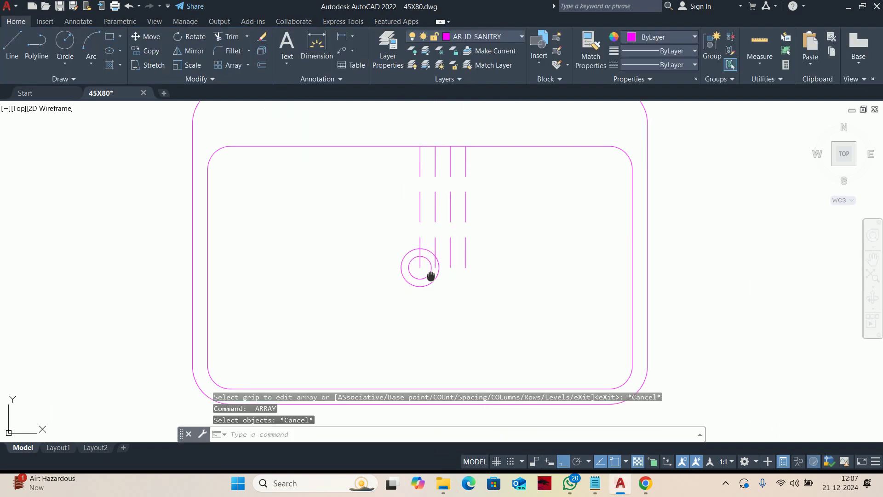
key("ctrl+z")
key("ctrl+z")
key("Escape")
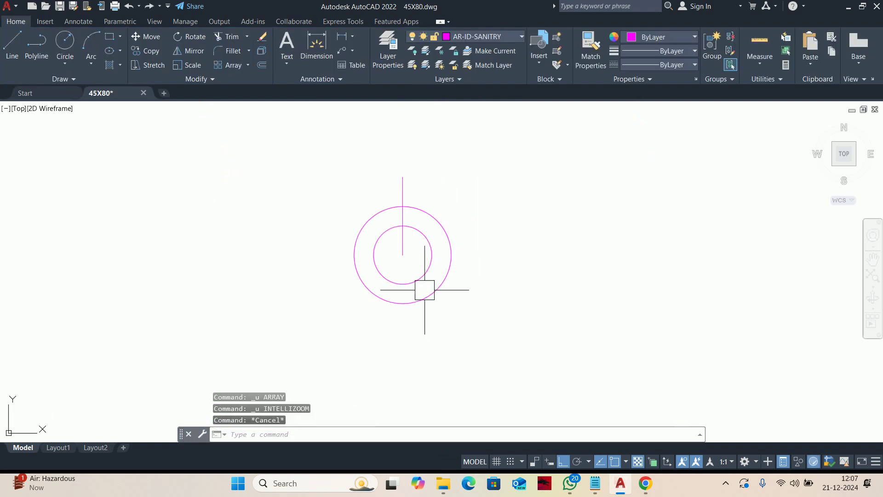
type("ar")
key("Return")
left_click(413, 198)
left_click(386, 172)
key("Escape")
key("Escape")
Polar-array the vertical line around the drain's centre with 4 items over 360 degrees to form cross lines
key("Return")
left_click(398, 185)
key("Return")
type("po")
key("Return")
left_click(402, 254)
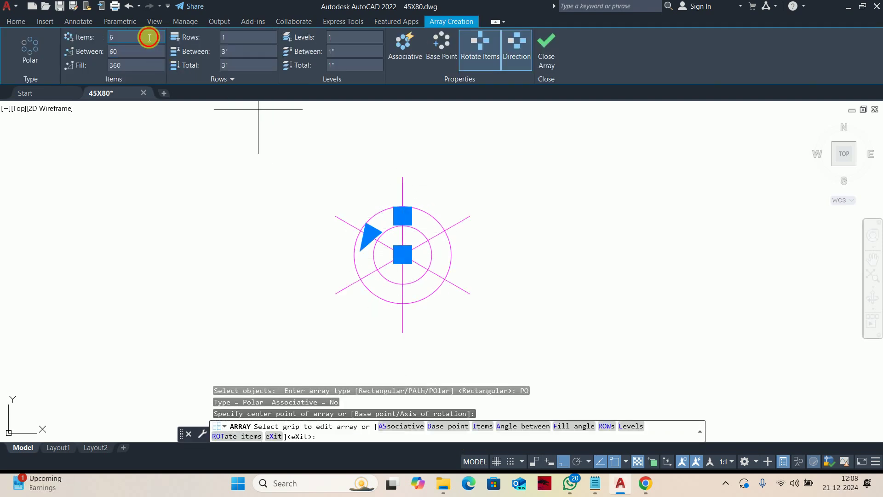
type("4")
key("Return")
scroll(500, 249, "down", 5)
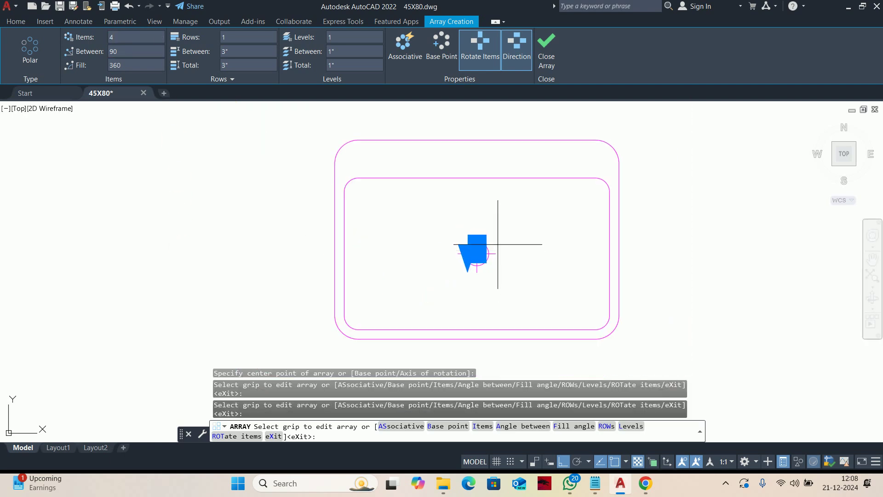
left_click(544, 43)
scroll(497, 233, "down", 3)
key("Escape")
key("Escape")
key("Escape")
scroll(490, 252, "up", 2)
scroll(497, 239, "down", 1)
type("REC")
key("Return")
scroll(471, 237, "up", 4)
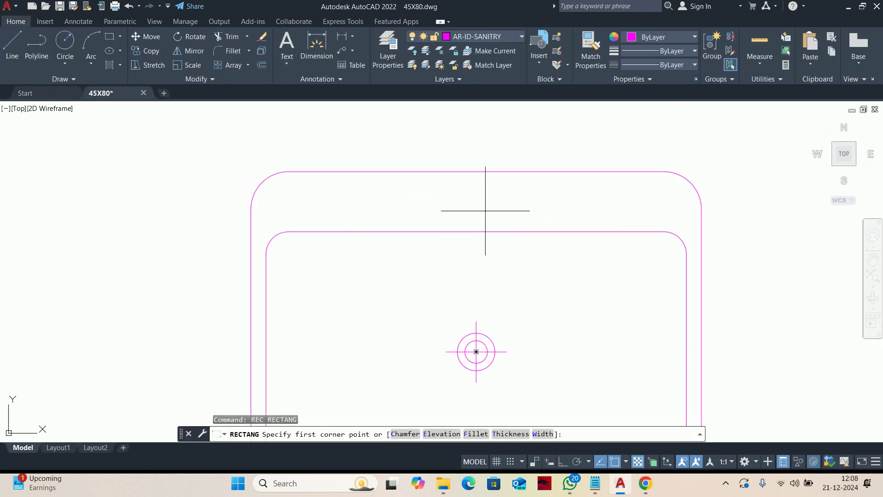
scroll(483, 212, "down", 8)
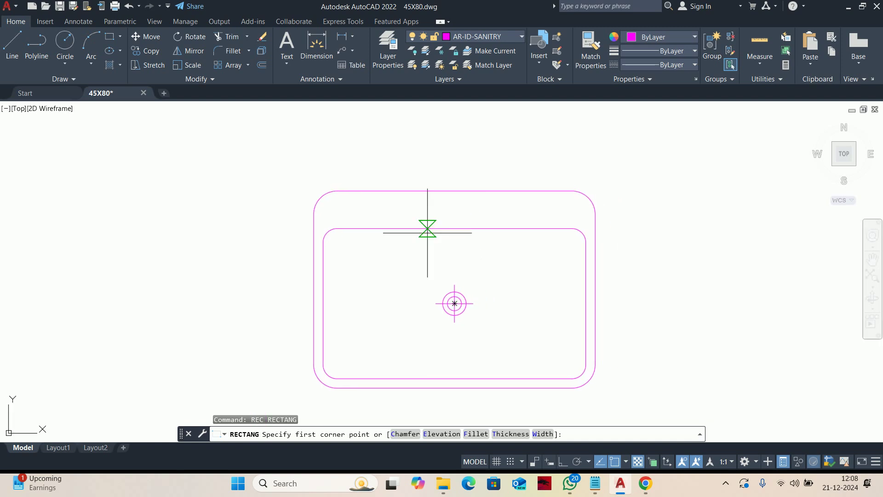
key("Escape")
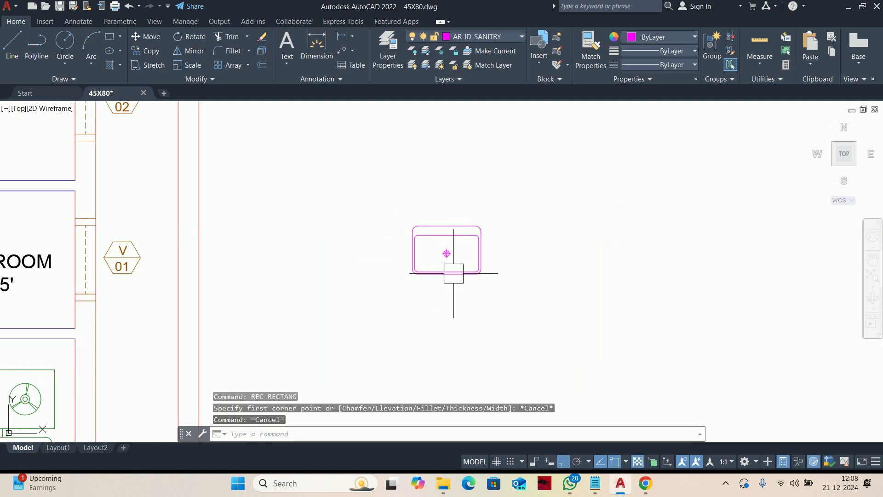
Insert the Faucet - kit sink top block from DesignCenter's Kitchens.dwg beside the basin and close DesignCenter
type("DC")
key("Return")
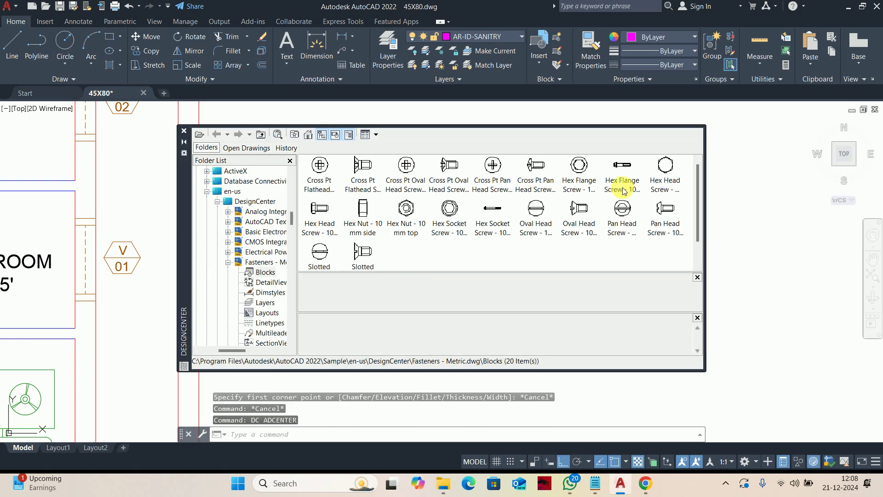
left_click(261, 138)
left_click(261, 138)
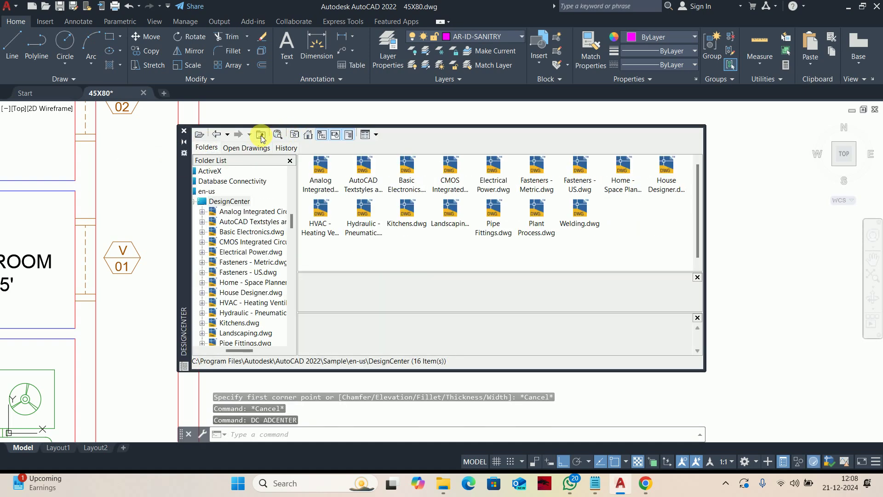
double_click(406, 210)
double_click(320, 166)
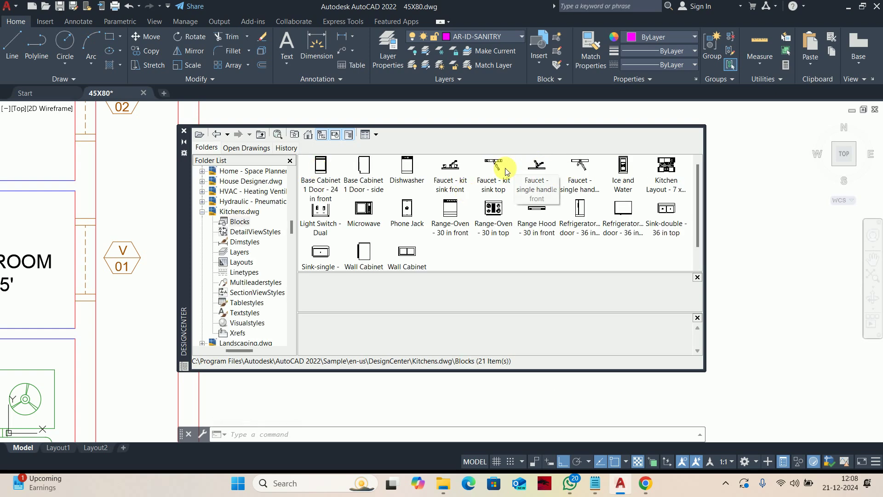
mouse_move(494, 166)
left_mouse_down()
mouse_move(529, 221)
mouse_move(735, 218)
left_mouse_up()
left_click(183, 132)
Move the faucet by its spout pivot to the point midway between the upper-edge midpoints of the outer and inner basin outlines
middle_click_drag(571, 221, 499, 244)
type("m")
key("space")
scroll(655, 242, "up", 6)
scroll(699, 232, "up", 4)
key("space")
left_click(737, 219)
scroll(635, 244, "down", 11)
middle_click_drag(258, 265, 679, 276)
scroll(674, 276, "up", 8)
type("MTP")
key("space")
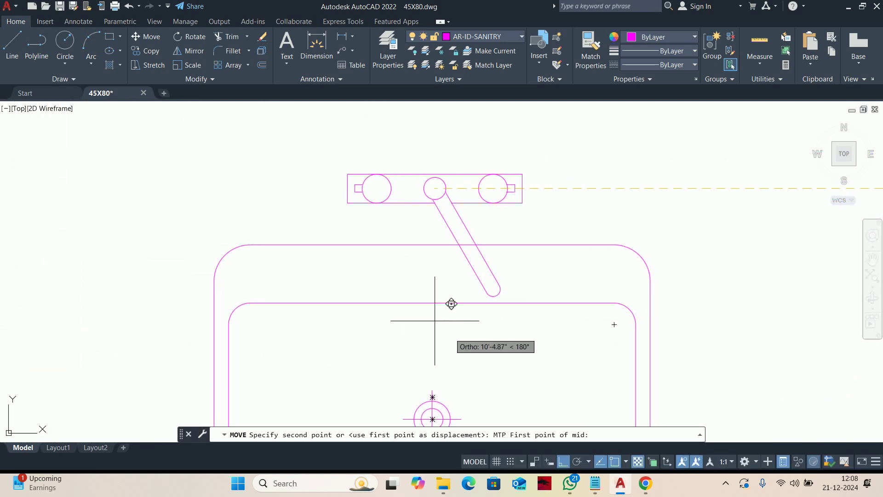
left_click(432, 245)
left_click(433, 303)
Trim the piece of the inner basin outline that crosses the faucet spout
middle_click_drag(458, 294, 445, 261)
type("TR")
key("space")
scroll(445, 275, "up", 6)
left_click(429, 251)
key("space")
scroll(427, 249, "down", 12)
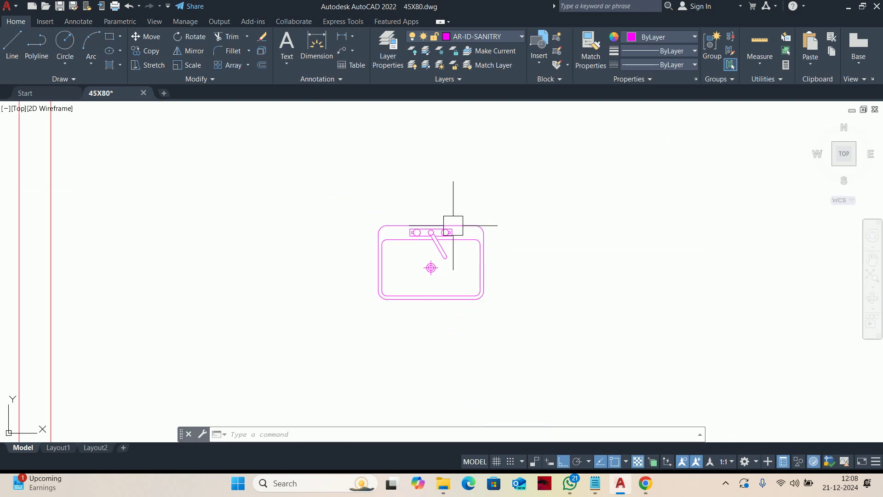
Begin a block definition named WASHBASIN and select all the basin, drain and faucet objects for it
scroll(460, 245, "down", 4)
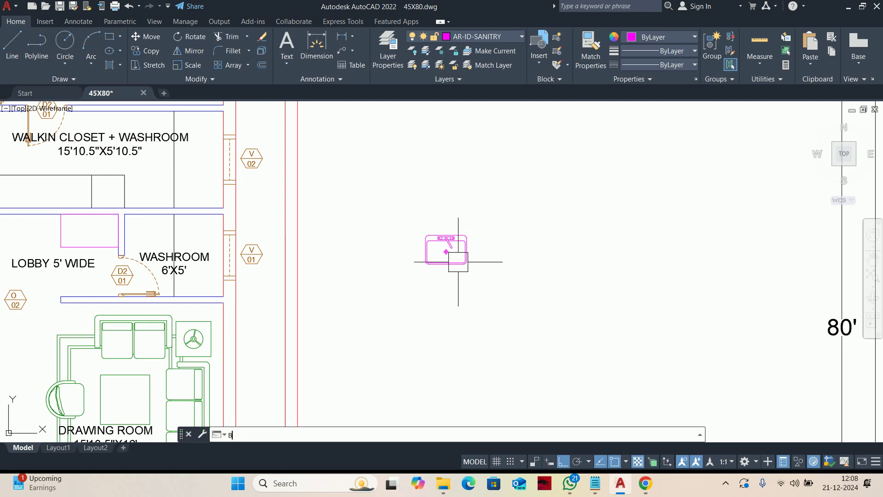
type("B")
key("space")
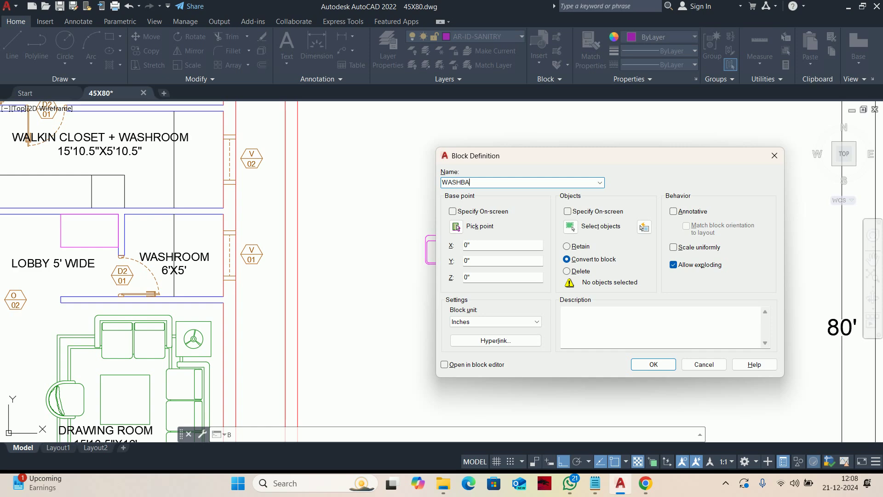
left_click(575, 225)
left_click(414, 207)
left_click(543, 312)
key("Return")
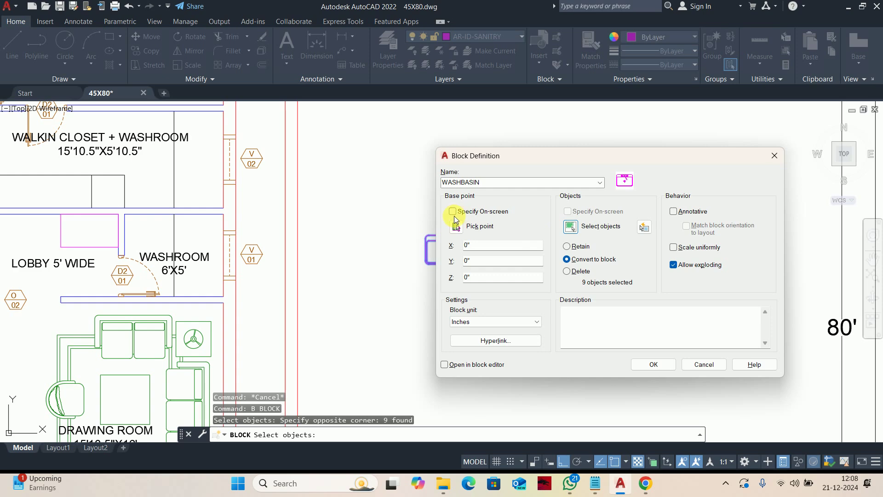
Set the block's base point at the drain's centre and create the WASHBASIN block
left_click(456, 228)
scroll(474, 228, "up", 3)
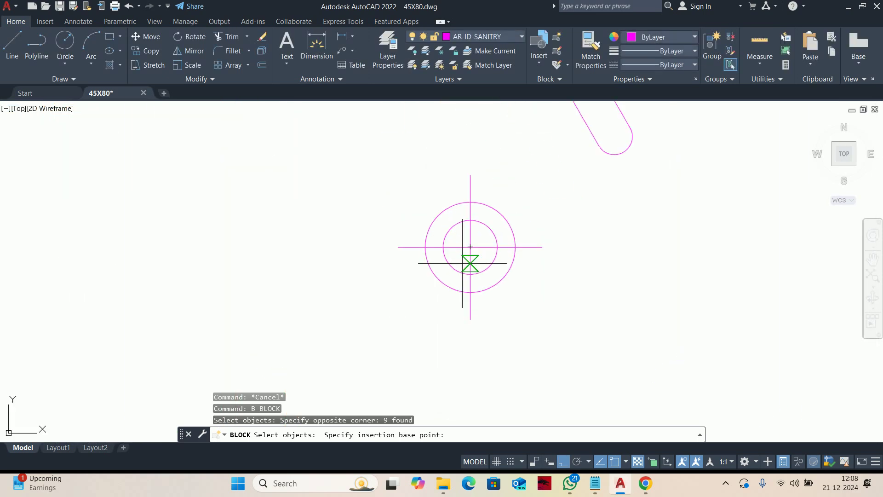
left_click(469, 247)
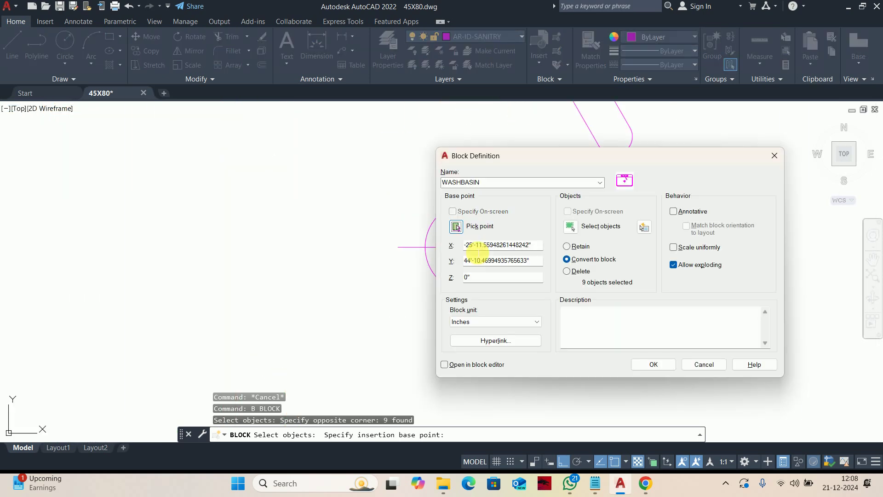
left_click(653, 365)
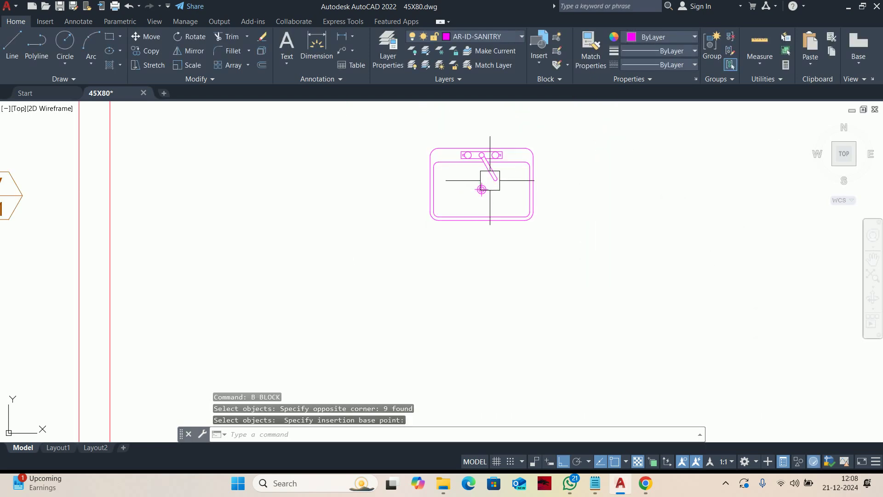
Move the washbasin block by its lower-edge midpoint onto the front-edge midpoint of the lobby counter
scroll(494, 239, "down", 4)
type("m")
key("Return")
left_click(495, 234)
key("Return")
scroll(483, 318, "up", 5)
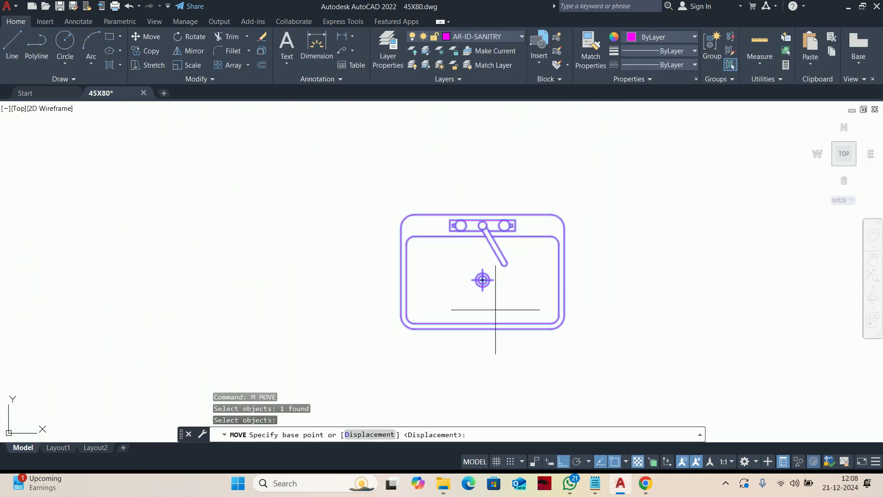
left_click(475, 333)
scroll(473, 332, "down", 9)
middle_click_drag(438, 328, 678, 241)
scroll(549, 244, "up", 6)
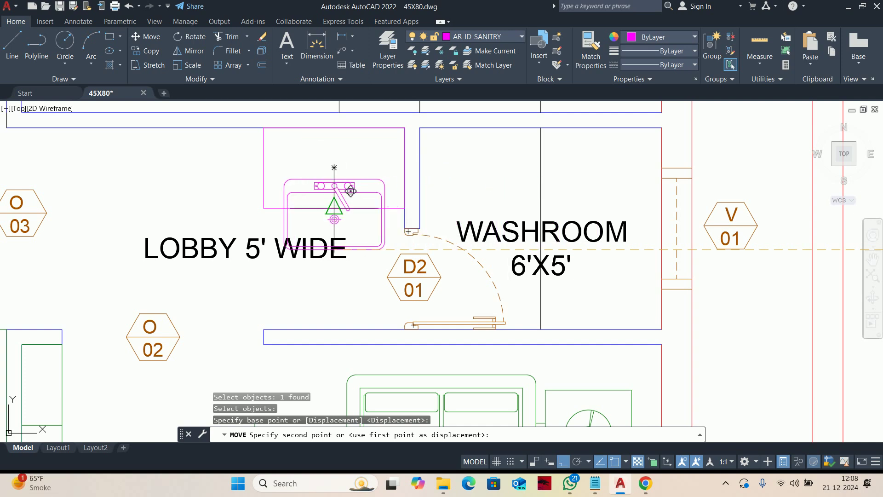
left_click(340, 208)
middle_click_drag(340, 208, 394, 296)
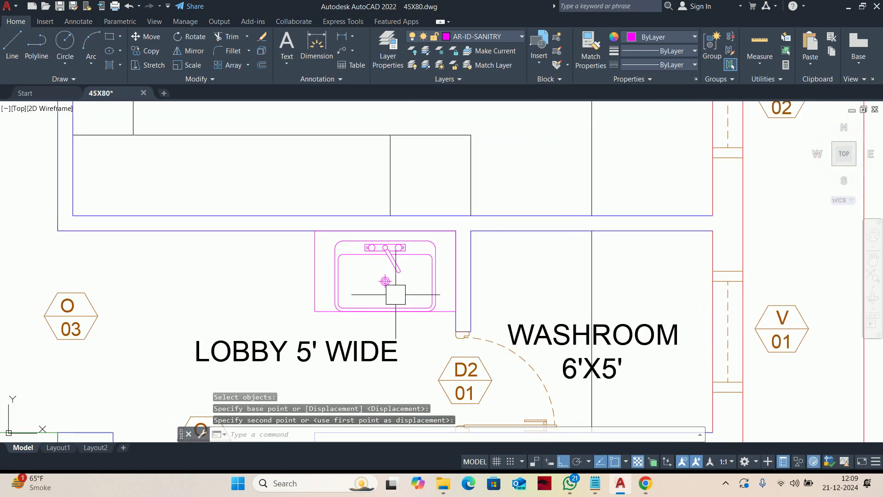
Move the washbasin block 1.5 inches upward from the counter's front edge
scroll(403, 262, "up", 2)
middle_click_drag(404, 262, 447, 265)
type("m")
key("Return")
left_click(399, 253)
key("Return")
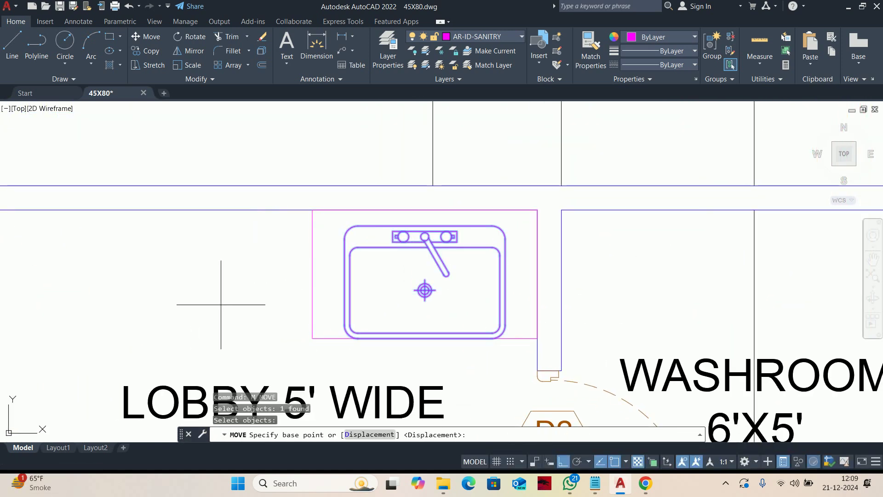
left_click(213, 311)
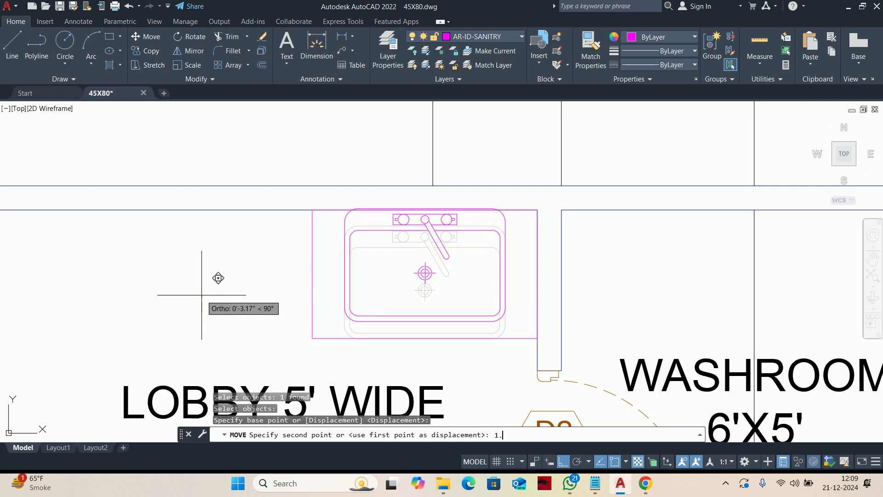
key("Escape")
key("Escape")
key("Escape")
scroll(202, 295, "down", 2)
scroll(519, 285, "up", 3)
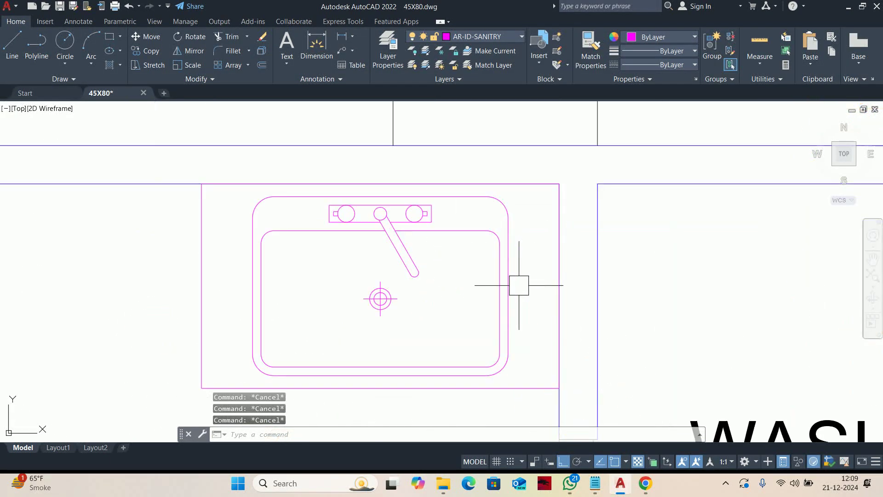
Open the WASHBASIN block in the Block Editor
double_click(508, 290)
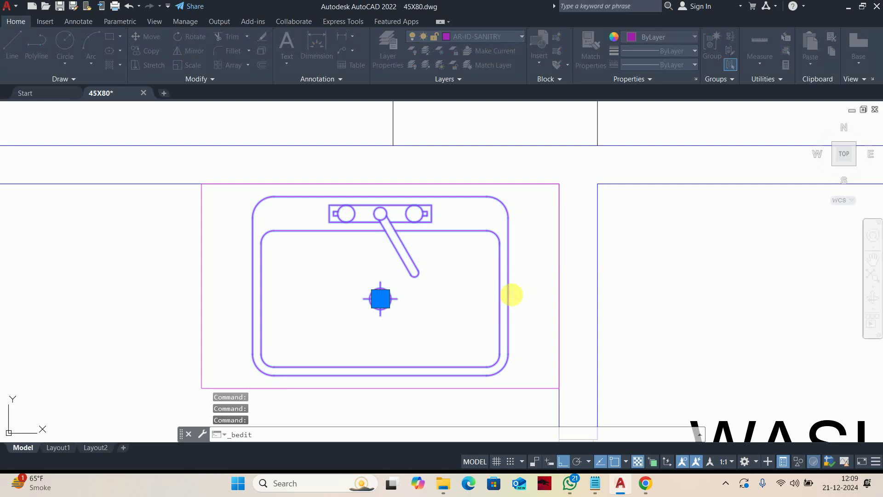
left_click(434, 317)
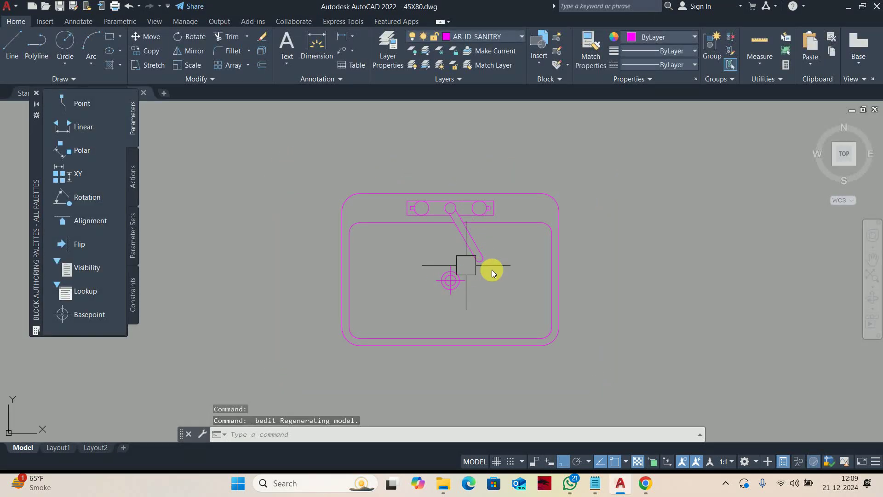
type("s")
key("space")
left_click(574, 249)
key("Escape")
key("Escape")
Stretch the upper sides of both basin outlines together with the faucet downward by 1 inch, leaving the drain out of the selection
type("s")
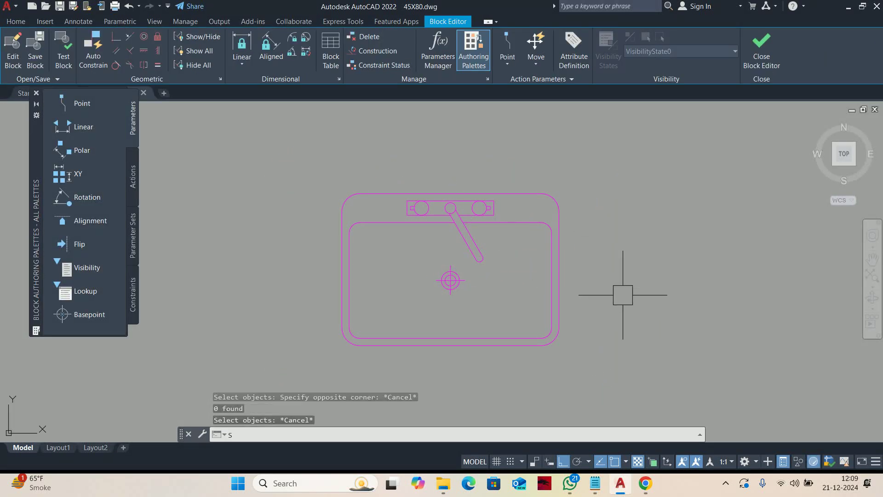
key("space")
left_click(645, 302)
left_click(259, 163)
scroll(448, 291, "up", 4)
left_click(507, 303, "shift")
left_click(366, 232, "shift")
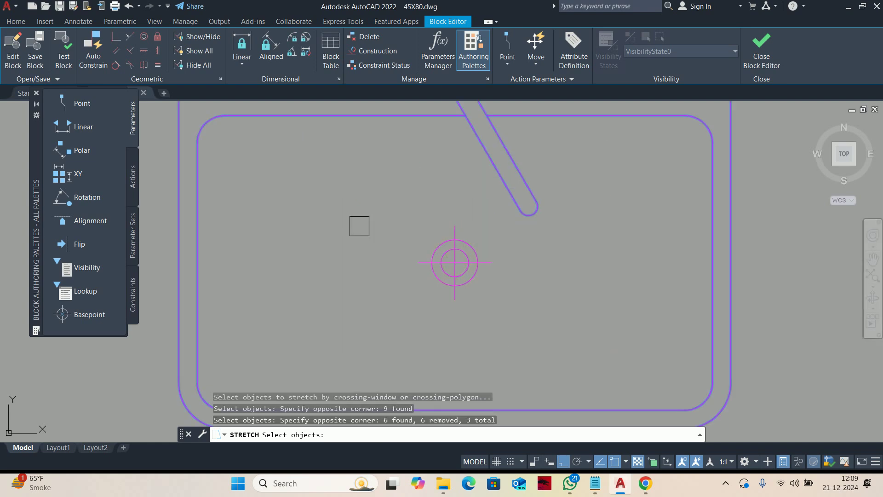
key("space")
left_click(350, 194)
type("1")
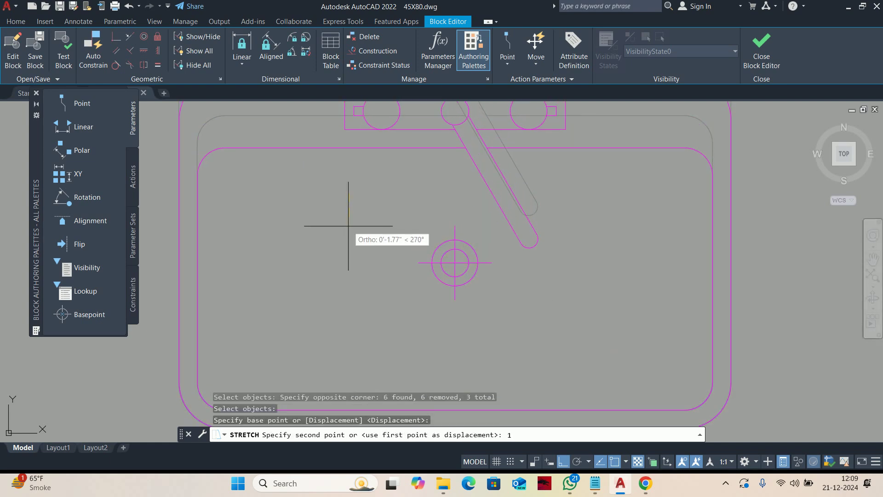
key("space")
scroll(397, 223, "down", 4)
key("Escape")
key("Escape")
key("Escape")
Move the drain's circles and cross lines within the inner basin outline
type("m")
key("space")
scroll(436, 258, "up", 4)
left_click(437, 259)
left_click(379, 202)
key("space")
left_click(392, 188)
key("Escape")
key("Escape")
Close the Block Editor and save the changes to the WASHBASIN block
scroll(387, 209, "down", 4)
left_click(761, 50)
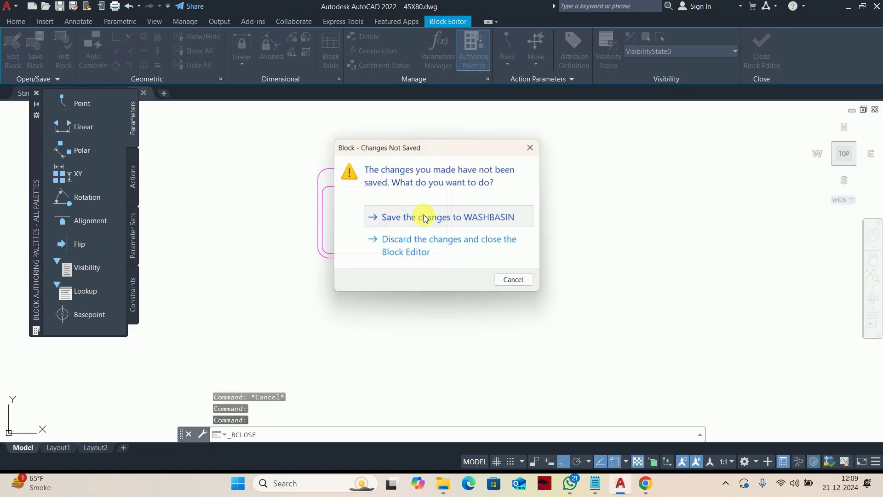
left_click(463, 215)
scroll(445, 216, "up", 4)
key("Escape")
key("Escape")
key("Escape")
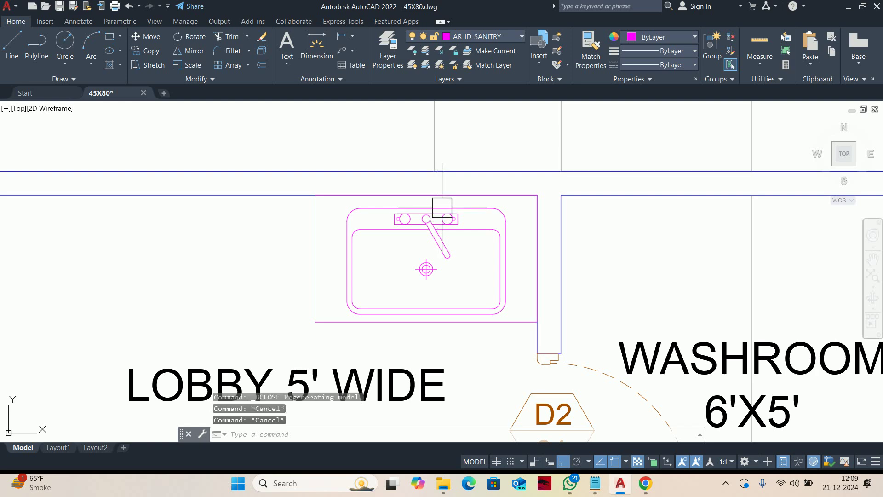
scroll(434, 236, "down", 4)
middle_click_drag(342, 277, 361, 246)
scroll(436, 211, "up", 2)
middle_click_drag(414, 266, 405, 266)
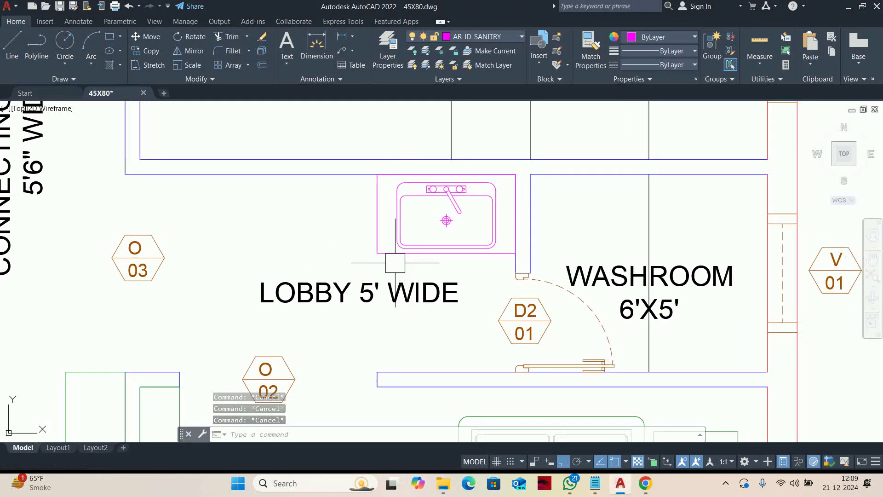
middle_click_drag(450, 231, 456, 225)
mouse_move(544, 220)
middle_mouse_down()
mouse_move(450, 221)
mouse_move(449, 249)
middle_mouse_up()
scroll(451, 222, "down", 2)
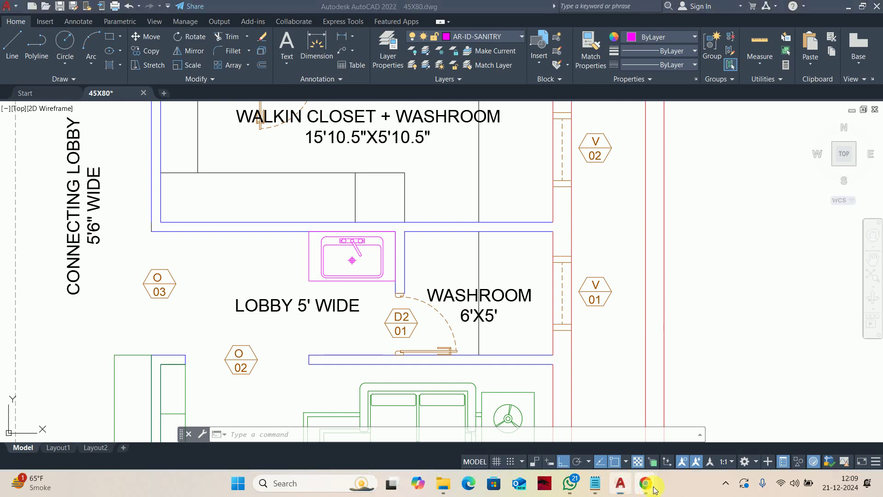
Switch to Chrome, search for CAD BLOCKS in a new tab and open cad-blocks.net
left_click(554, 402)
left_click(305, 11)
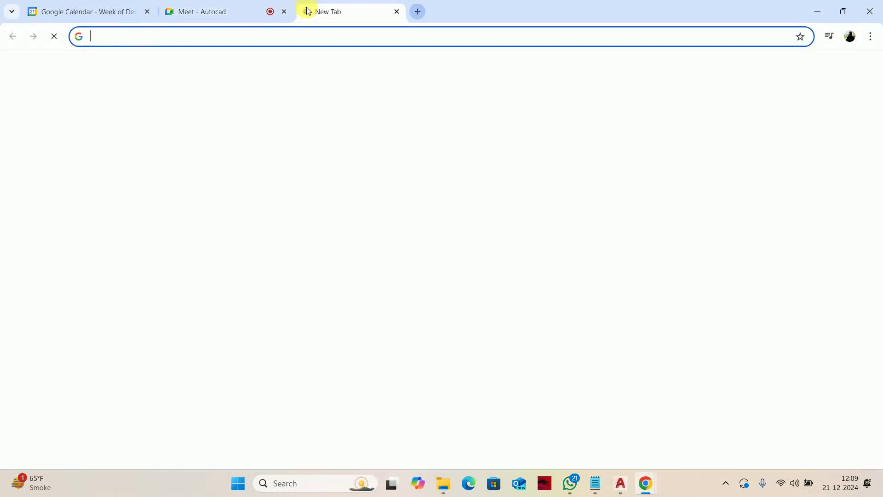
left_click(307, 216)
type("CADD")
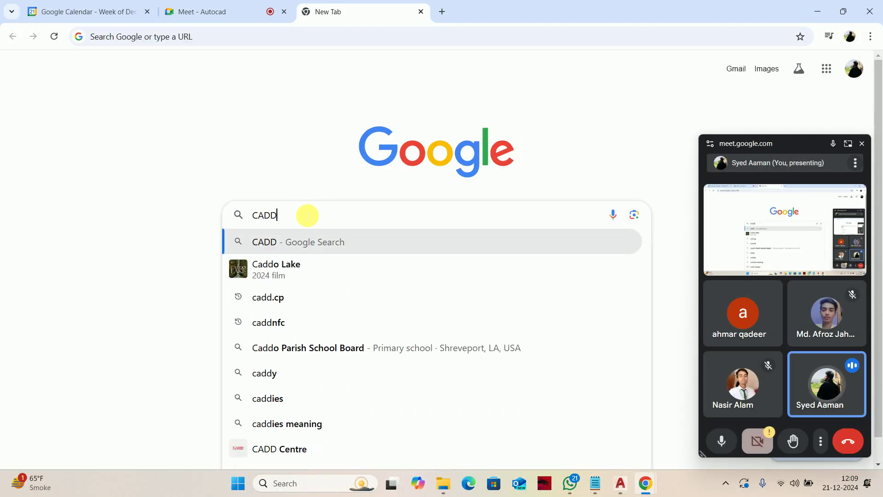
key("BackSpace")
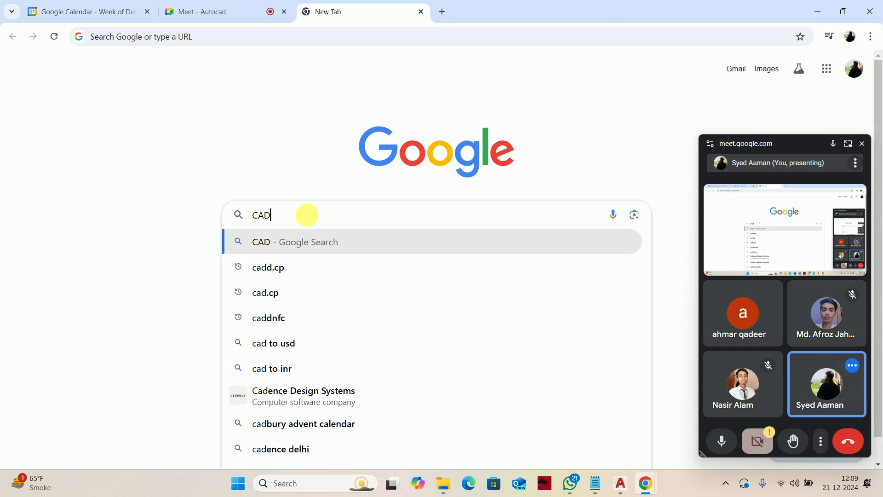
type("BLOCKS")
key("Return")
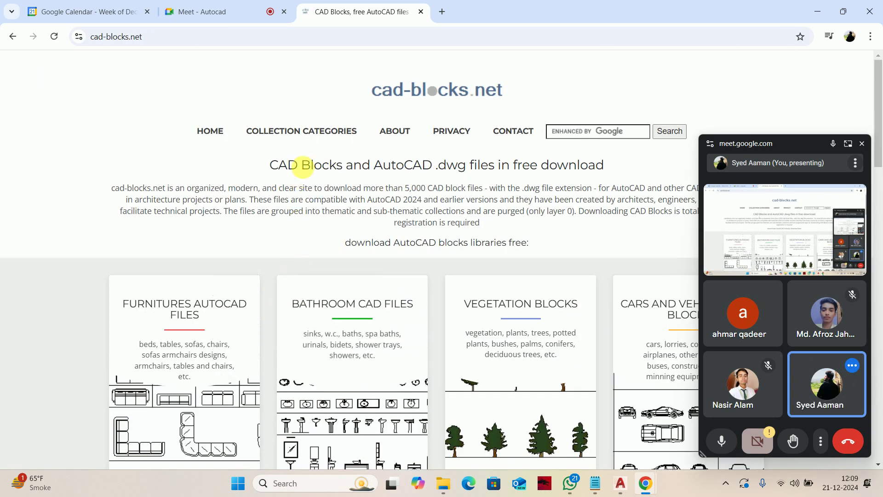
Download the W.C. CAD blocks archive from the site's bathroom equipment collection
mouse_move(308, 155)
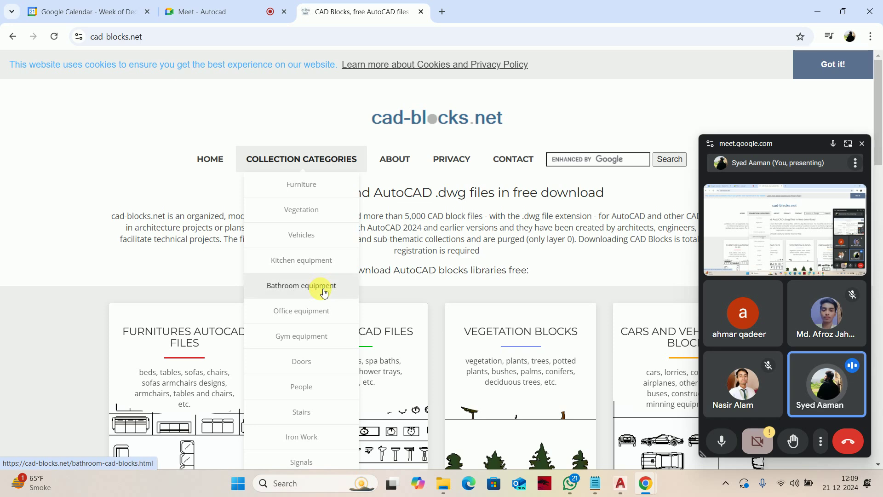
left_click(326, 295)
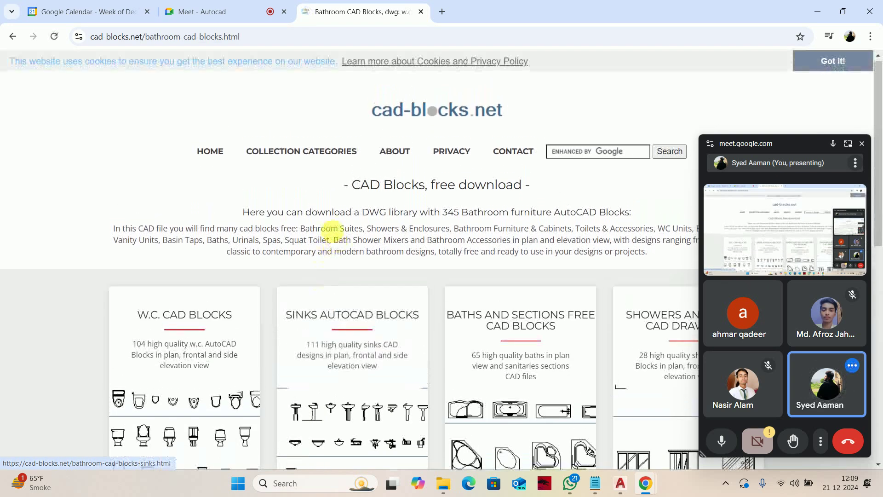
scroll(334, 235, "down", 3)
left_click(183, 273)
scroll(281, 301, "down", 5)
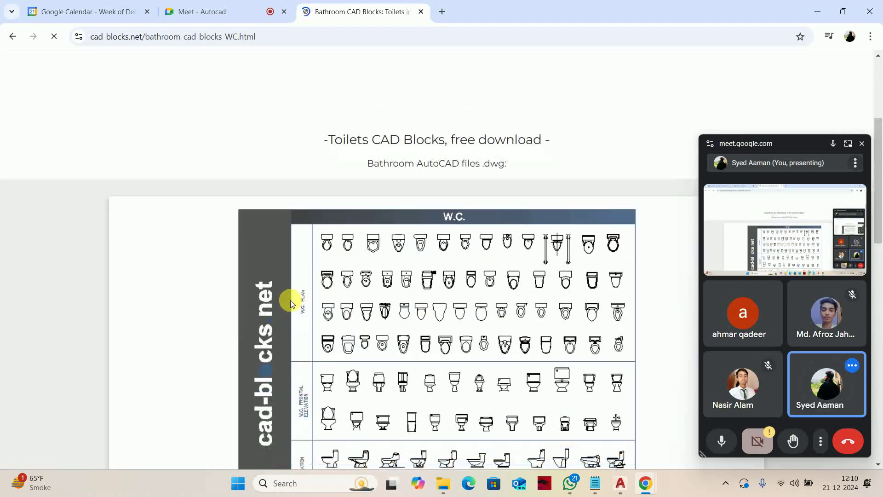
scroll(487, 354, "down", 7)
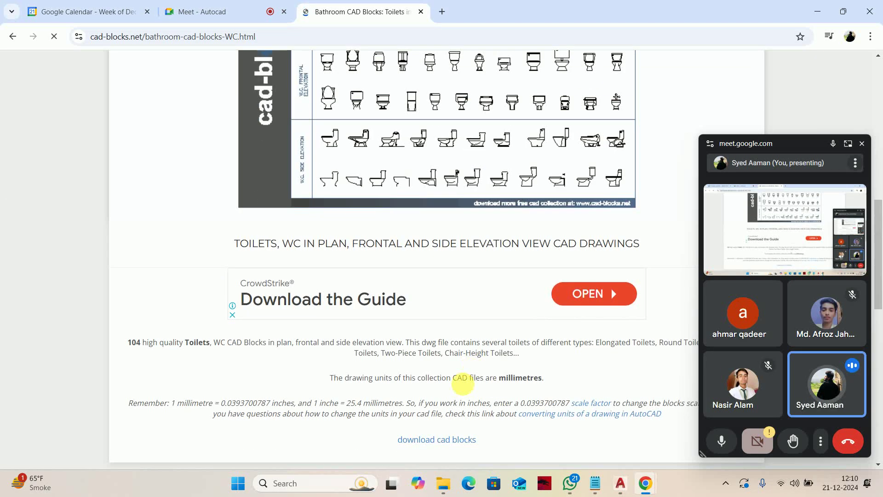
left_click(437, 333)
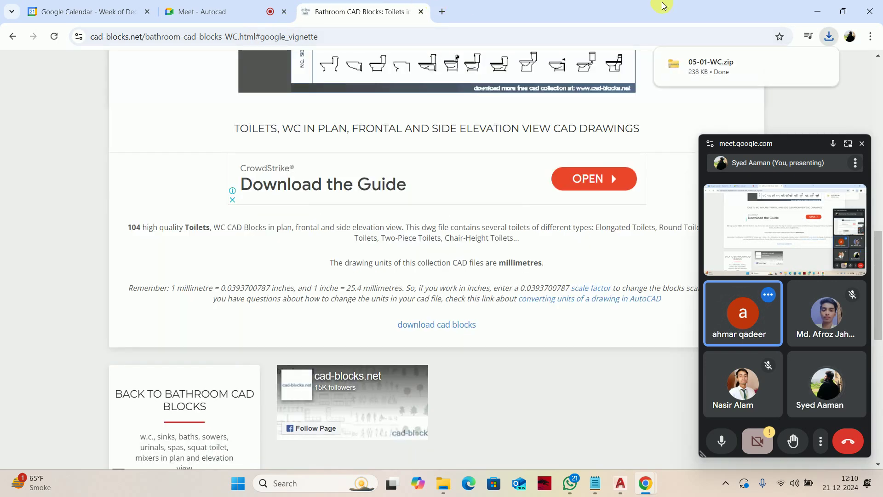
Show the downloaded 05-01-WC.zip in its folder and extract it directly into Downloads
left_click(802, 63)
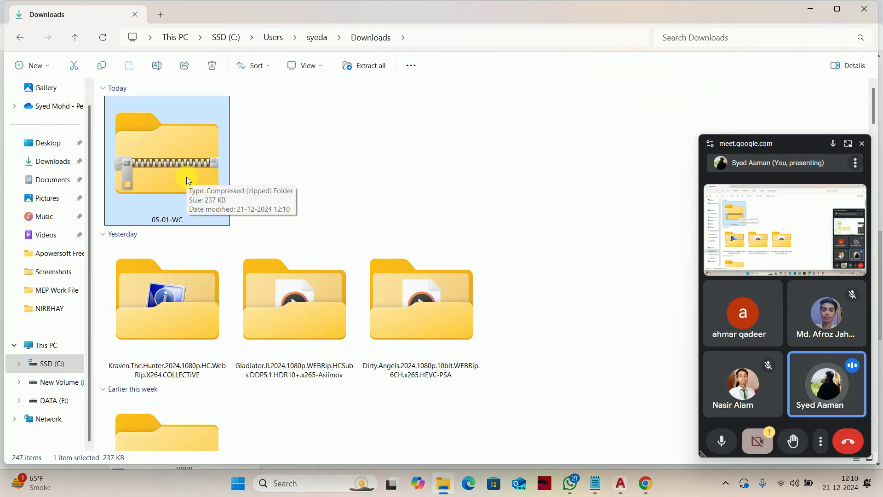
right_click(174, 206)
left_click(246, 381)
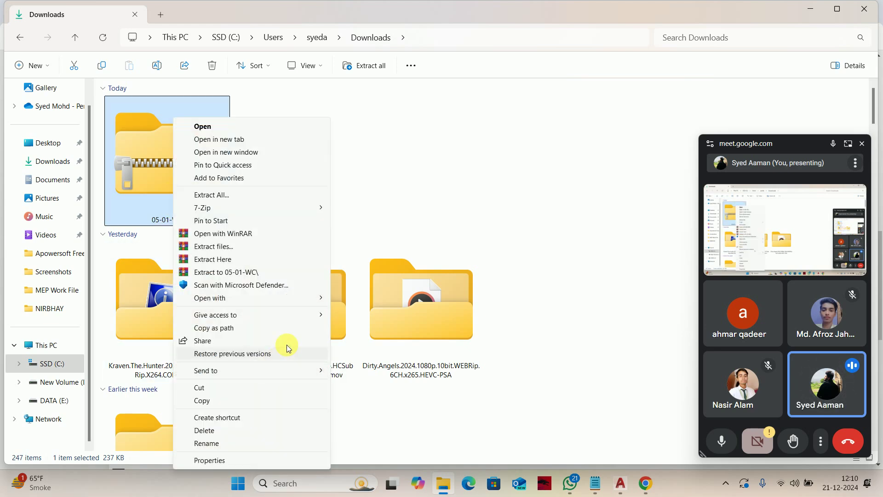
left_click(223, 262)
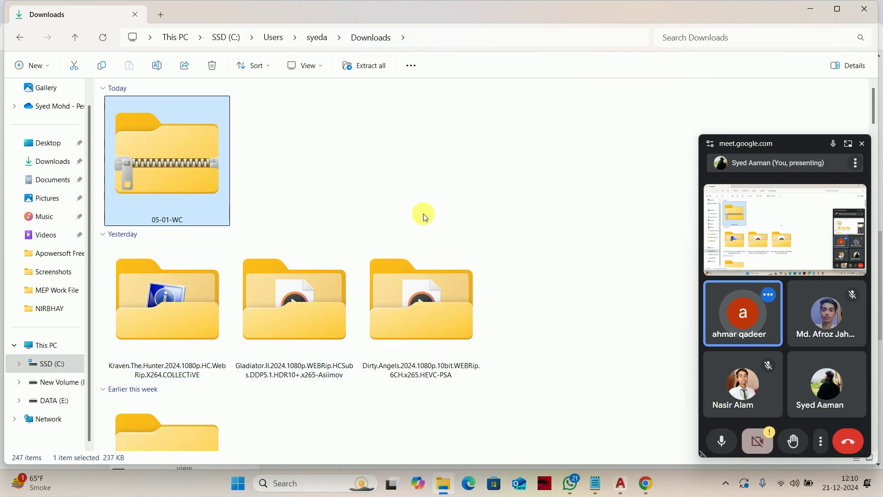
Find the extracted 05-01-WC drawing in Downloads, open it in AutoCAD and clear the meeting window from the drawing area
scroll(384, 181, "down", 10)
scroll(383, 192, "up", 10)
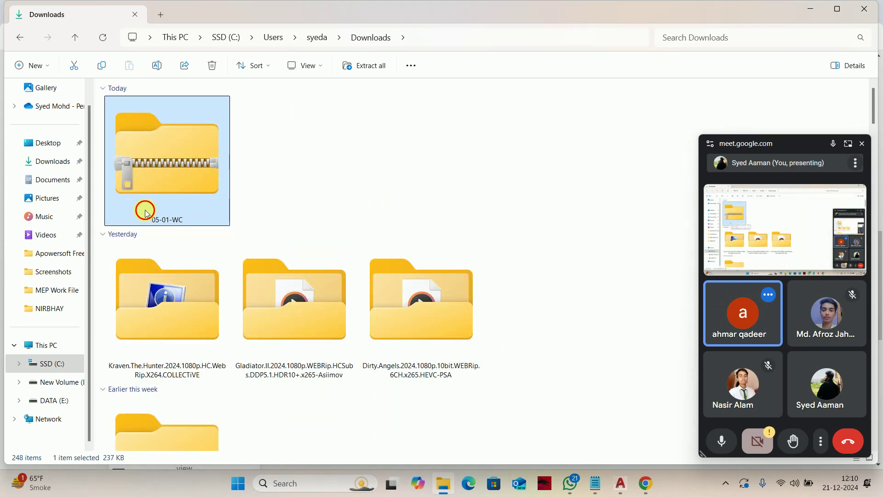
key("0")
key("0")
key("0")
key("0")
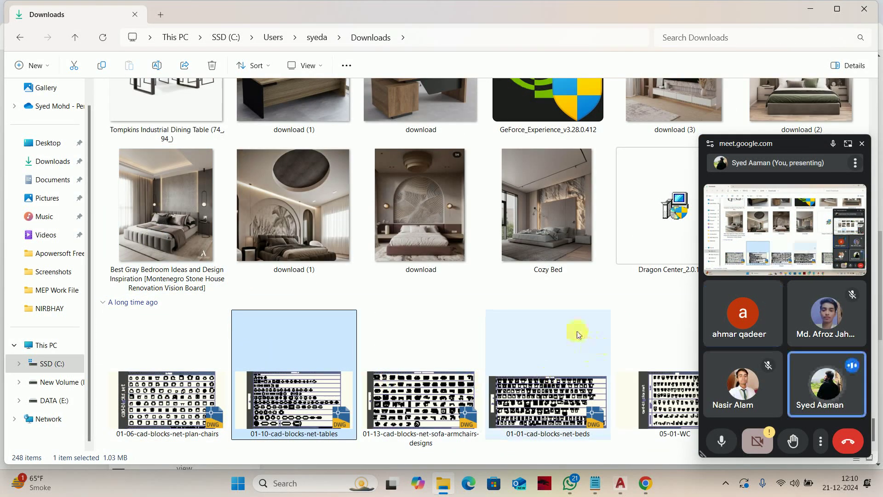
left_click_drag(811, 146, 305, 91)
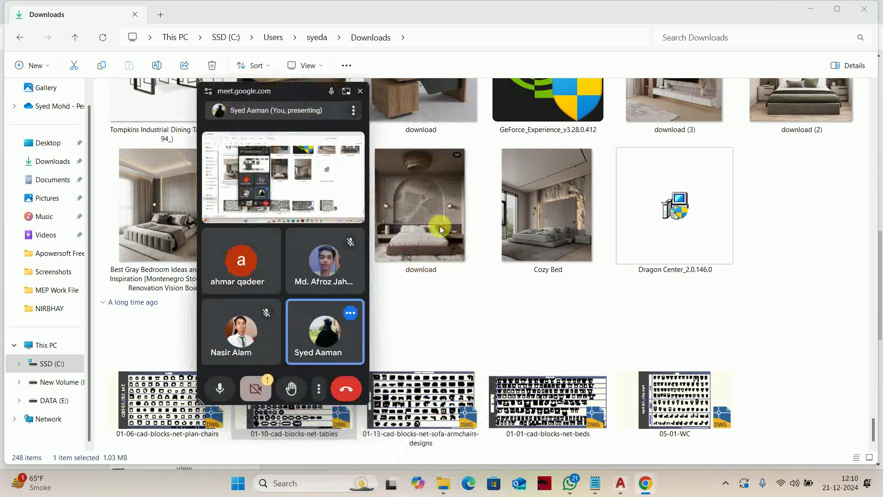
double_click(683, 396)
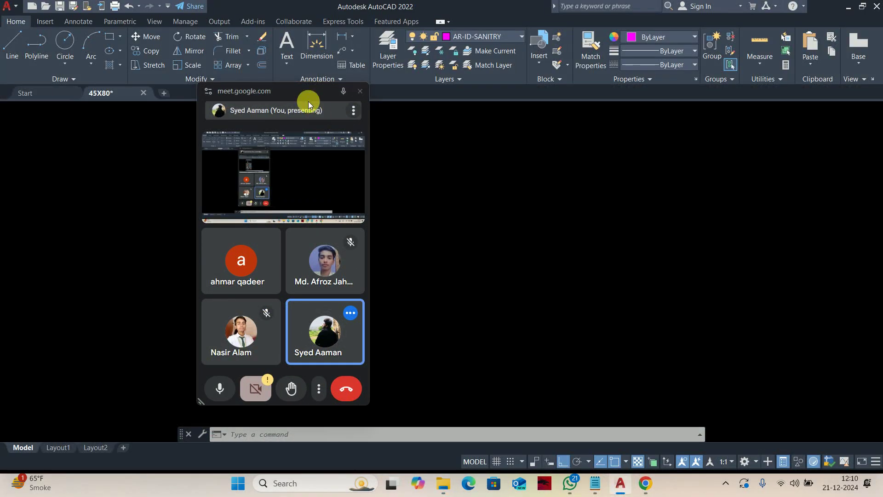
left_click(346, 91)
left_click(819, 13)
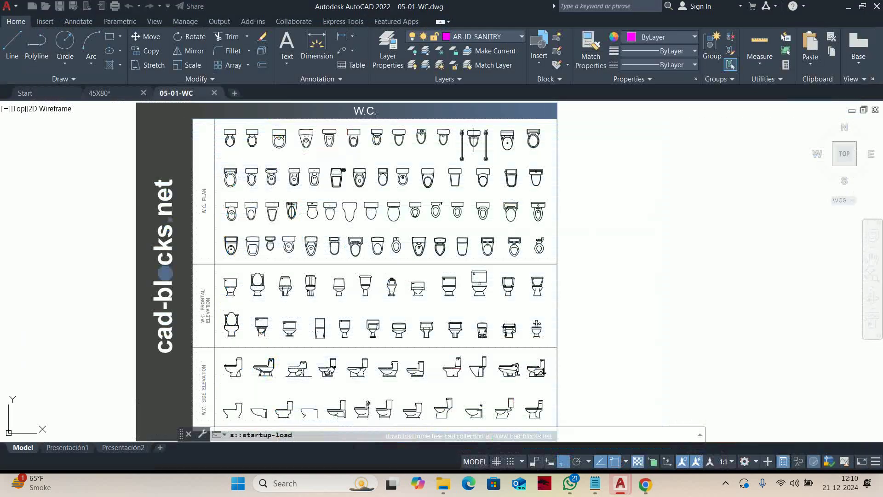
Examine the toilet blocks in the W.C. plan rows of the 05-01-WC drawing
middle_click_drag(420, 290, 463, 264)
scroll(507, 215, "up", 3)
scroll(507, 214, "down", 3)
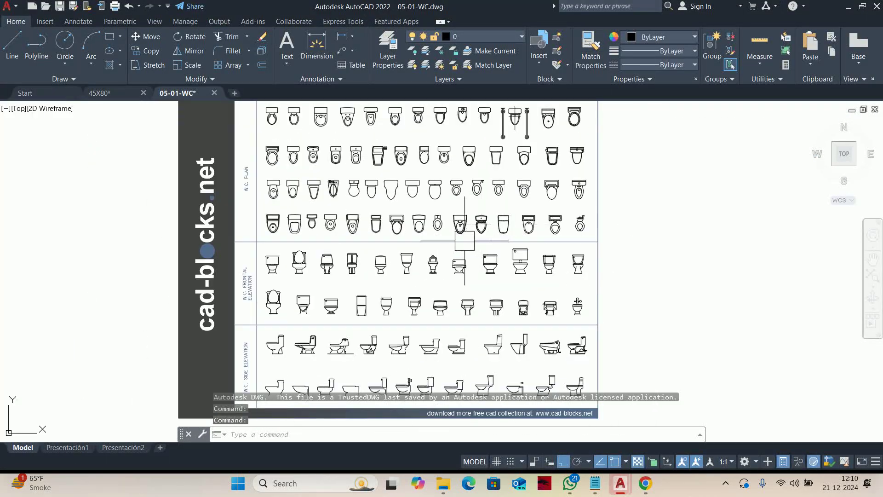
scroll(342, 239, "up", 5)
scroll(337, 216, "down", 2)
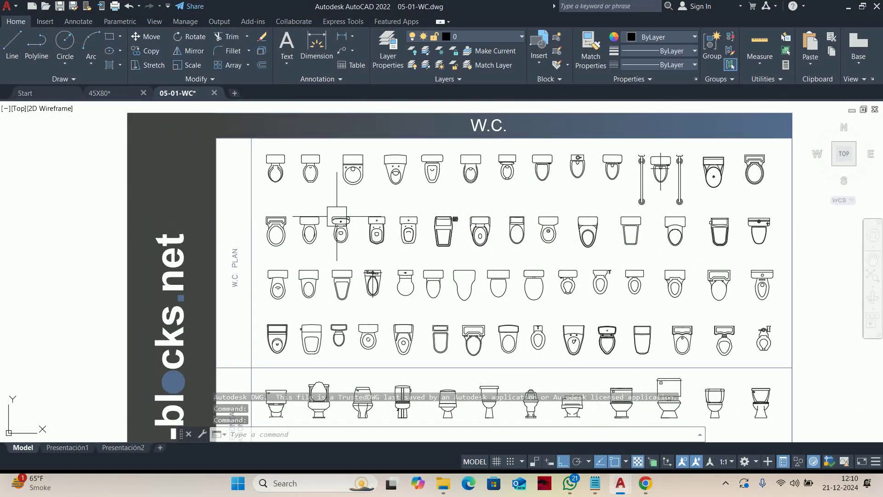
middle_click_drag(510, 251, 491, 249)
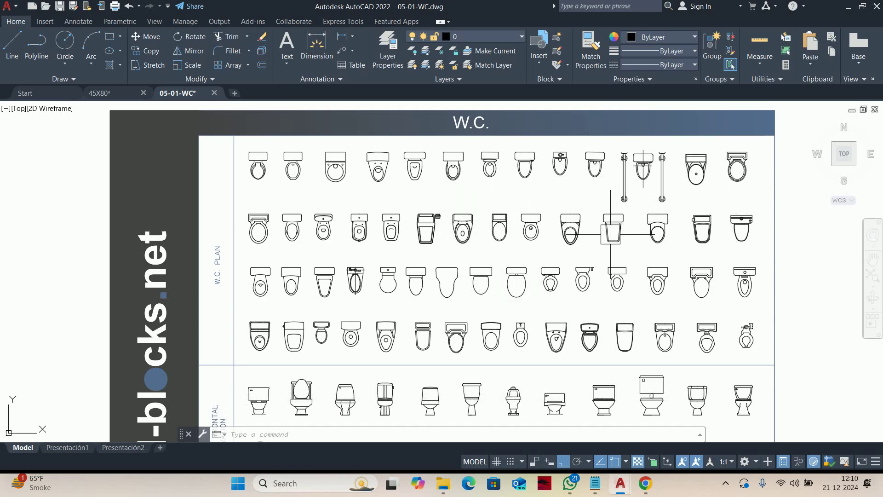
left_click(650, 461)
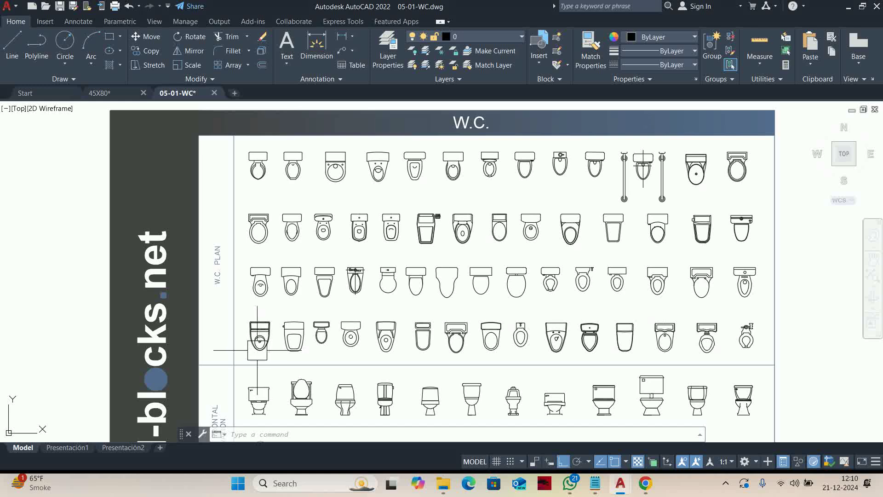
scroll(258, 338, "up", 5)
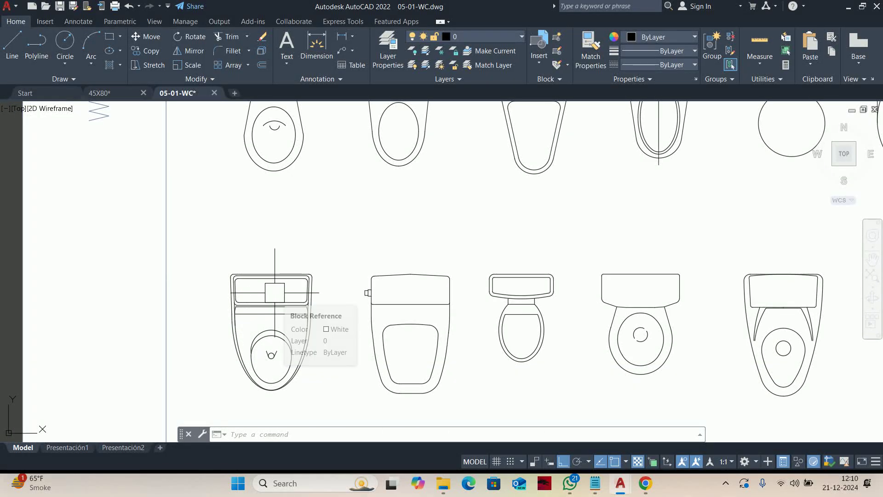
scroll(274, 293, "down", 5)
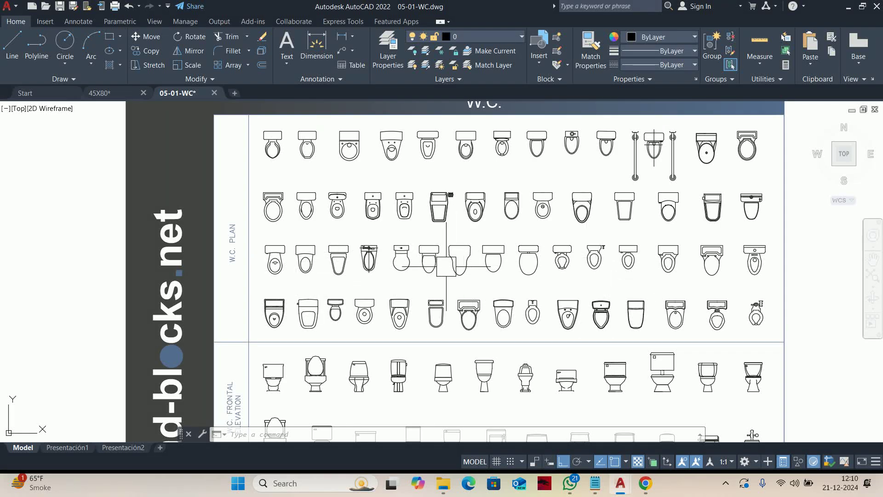
scroll(439, 269, "up", 4)
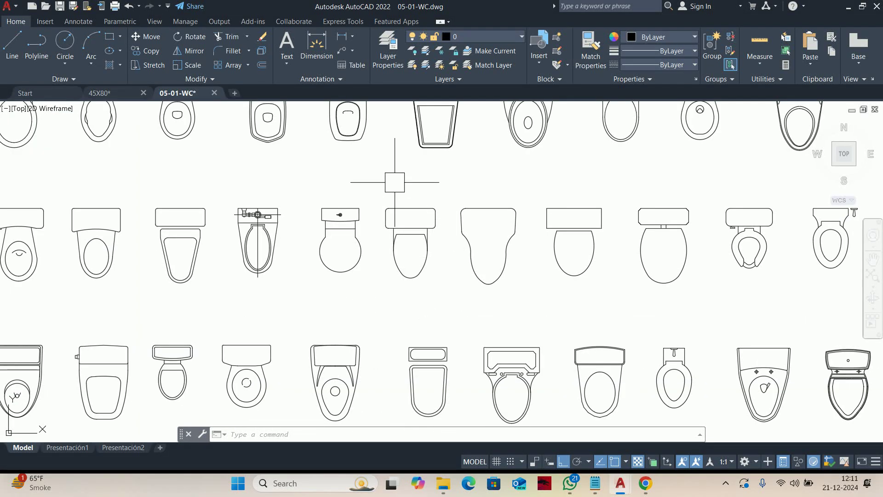
Copy the sixth toilet block in the third W.C. plan row to the clipboard, comparing it with the other toilets
left_click(407, 222)
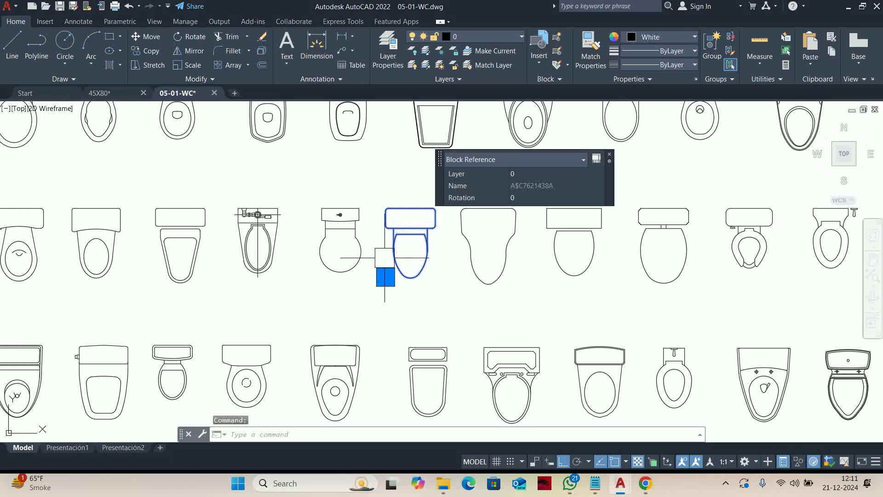
scroll(407, 226, "up", 4)
scroll(395, 198, "down", 4)
scroll(384, 210, "down", 4)
middle_click_drag(385, 218, 267, 307)
scroll(548, 248, "up", 6)
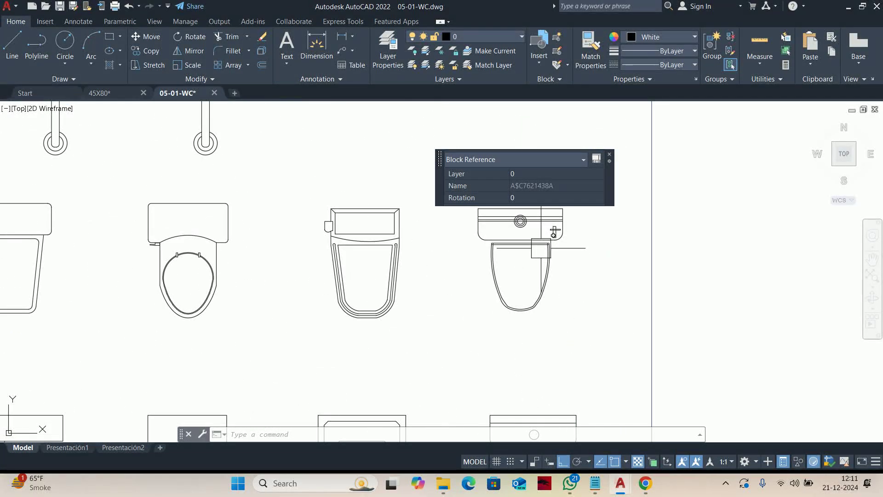
scroll(555, 232, "down", 5)
middle_click_drag(532, 247, 522, 213)
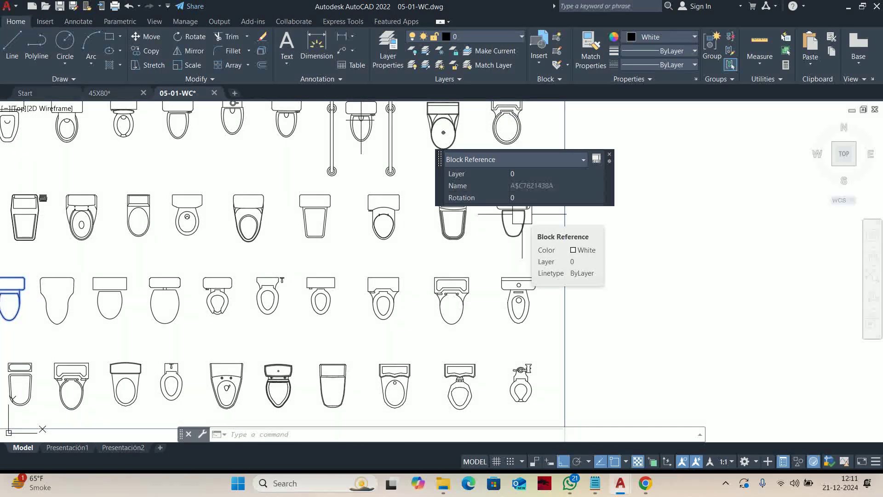
scroll(519, 216, "down", 2)
middle_click_drag(240, 323, 295, 368)
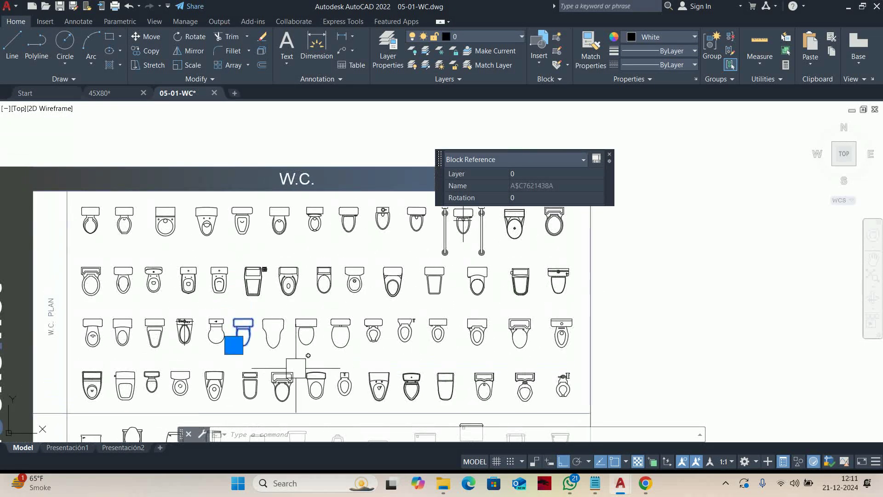
scroll(241, 347, "up", 3)
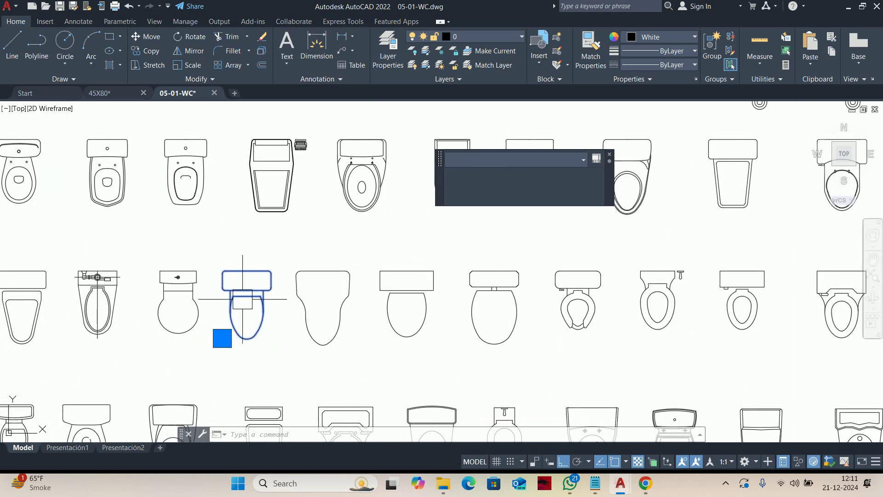
key("ctrl+c")
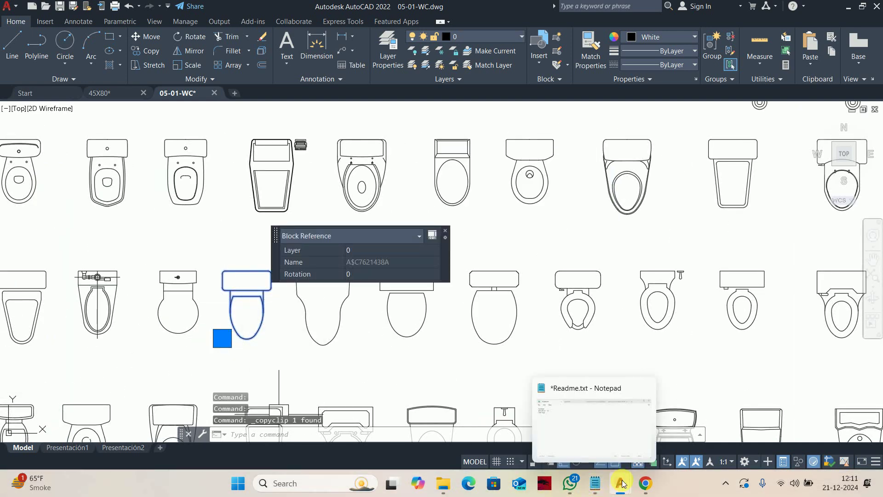
key("Escape")
Paste the copied toilet block into the 45X80 drawing, in the empty area beside the floor plan
left_click(100, 92)
scroll(451, 267, "down", 4)
middle_click_drag(433, 261, 370, 272)
key("ctrl+v")
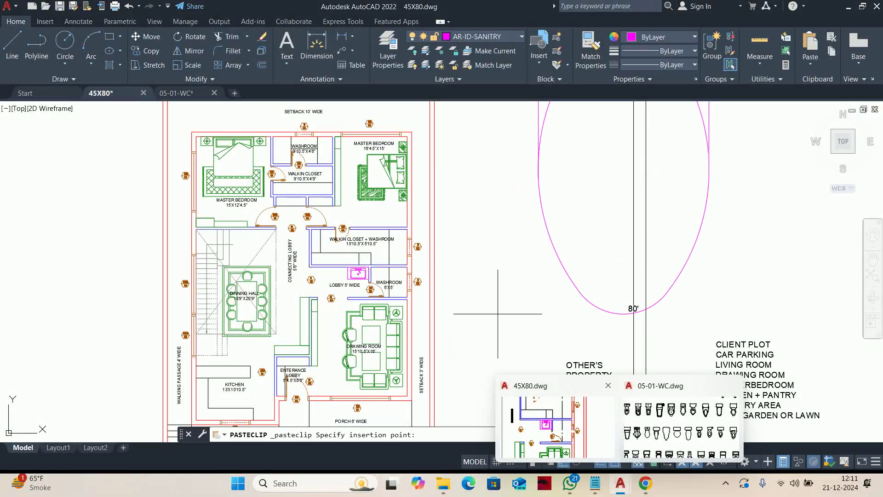
scroll(506, 304, "down", 4)
scroll(389, 342, "up", 1)
key("Escape")
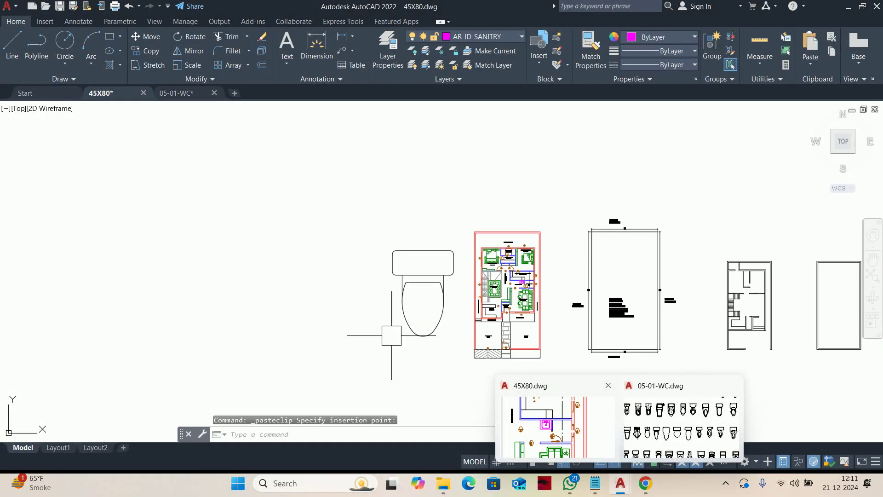
scroll(414, 292, "up", 4)
key("Escape")
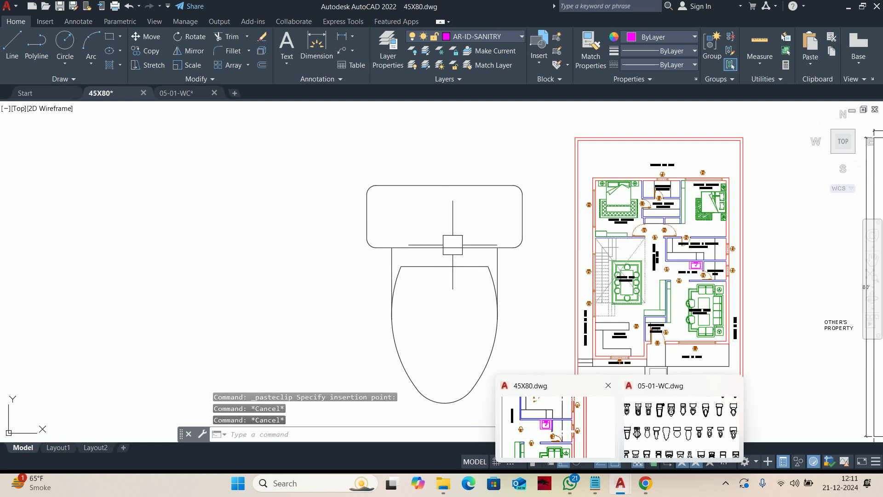
left_click(176, 92)
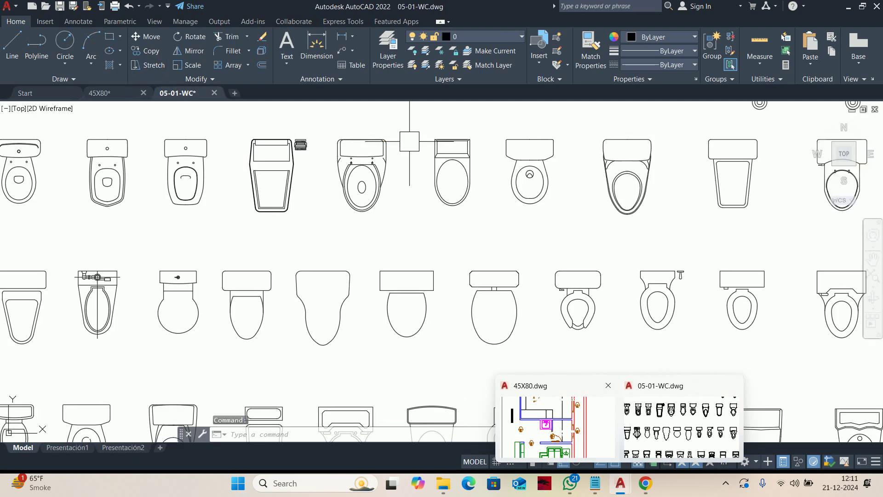
left_click(92, 94)
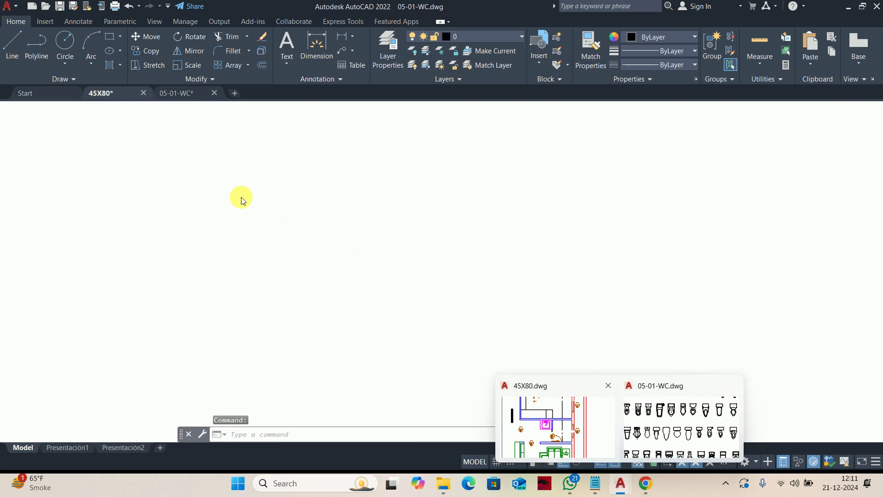
Assign the pasted toilet block to the AR-ID-SANITRY layer in its properties
left_click(440, 251)
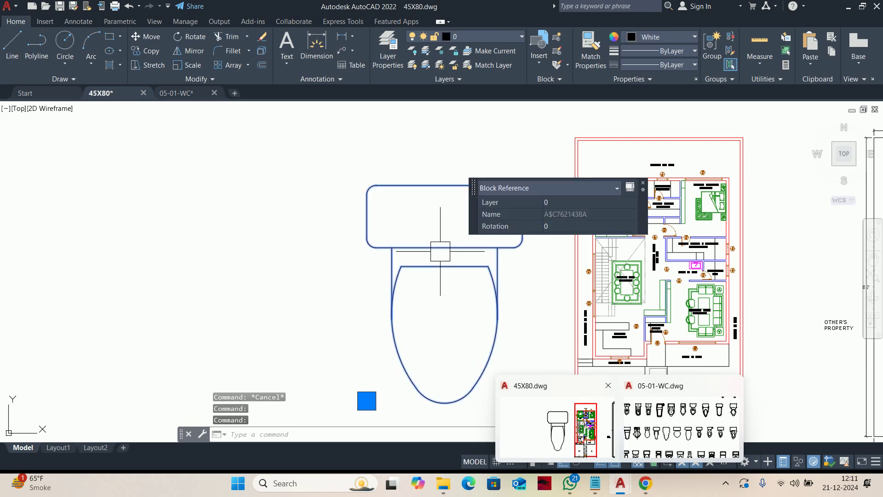
type("PR")
key("Return")
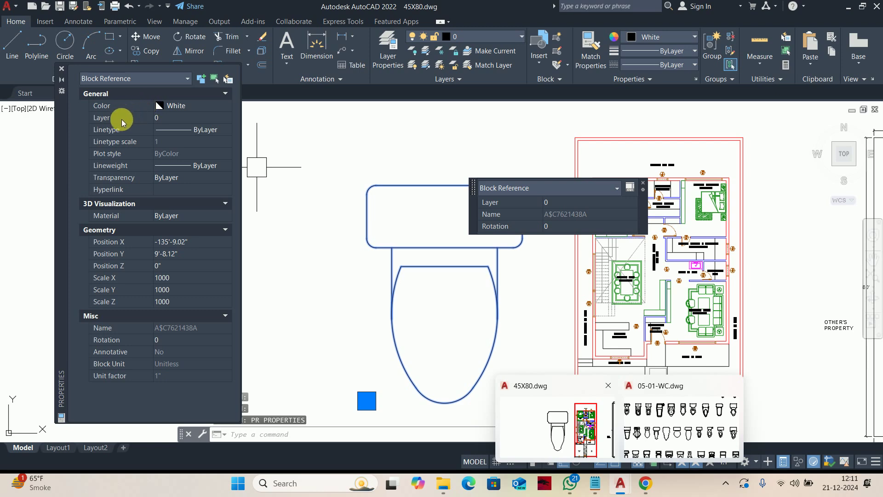
left_click(191, 120)
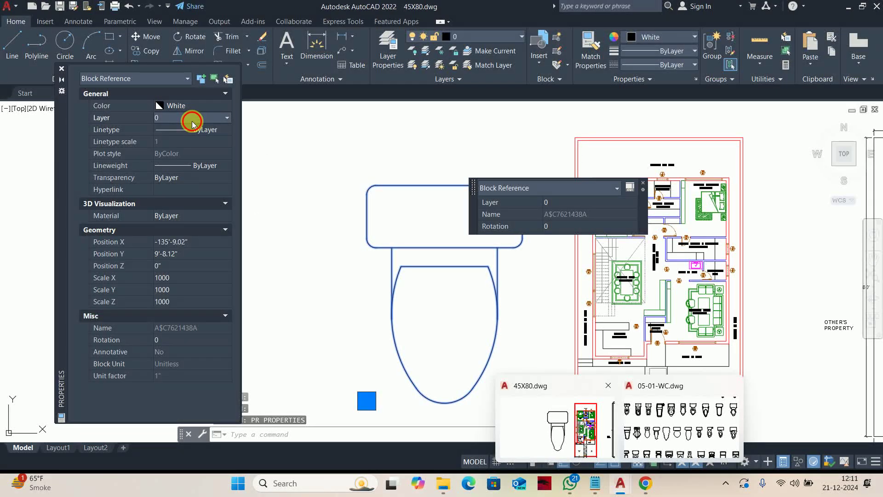
left_click(191, 121)
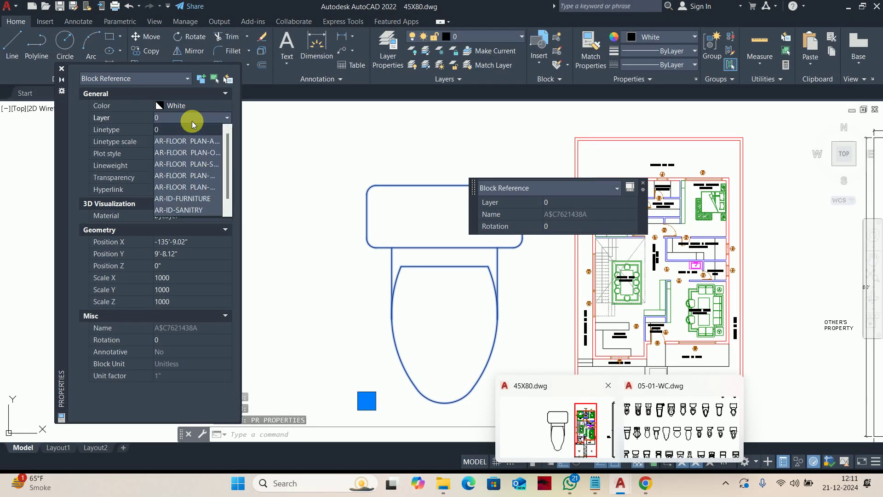
left_click(198, 209)
left_click(61, 68)
scroll(455, 245, "down", 2)
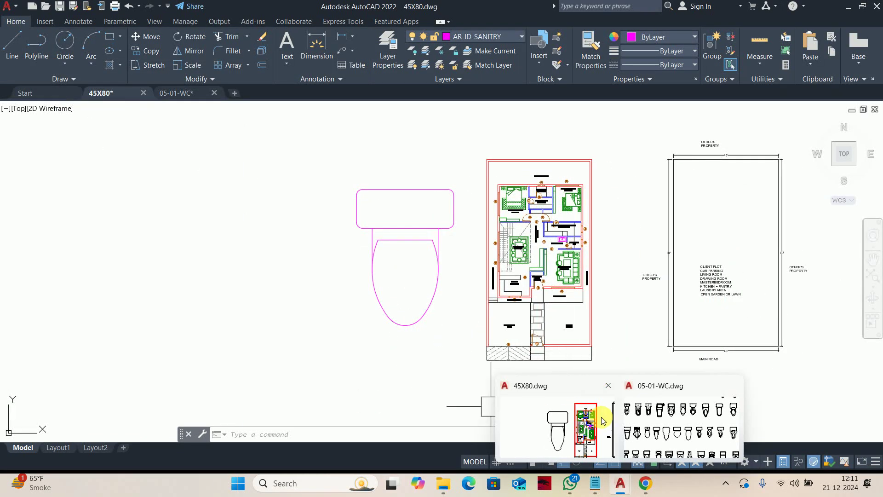
scroll(409, 231, "up", 2)
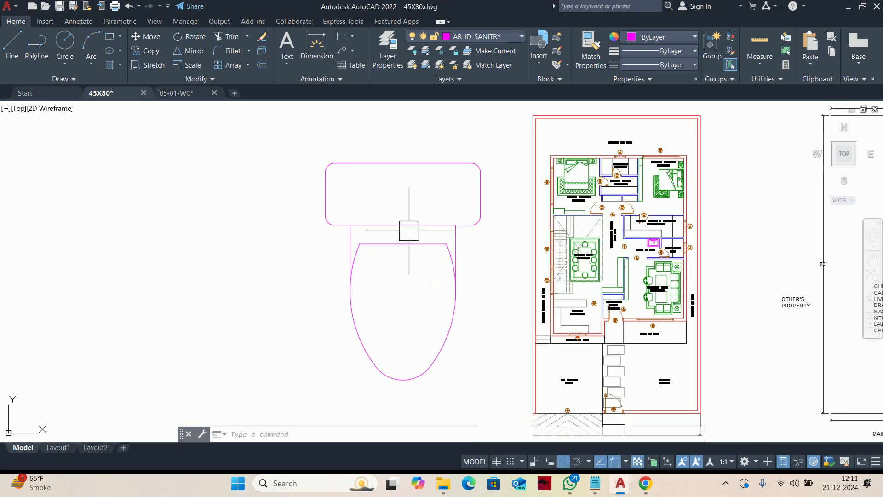
Open the QuickCalc calculator and expand its units conversion section
type("qc")
key("Return")
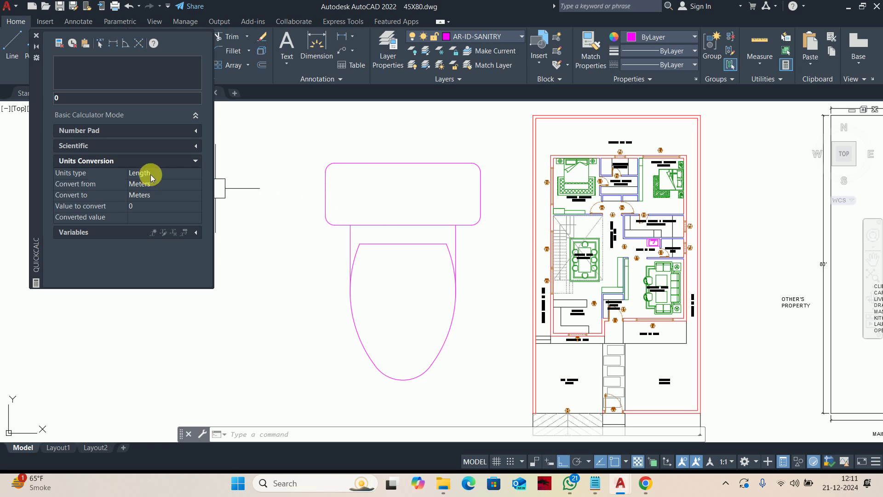
left_click(195, 160)
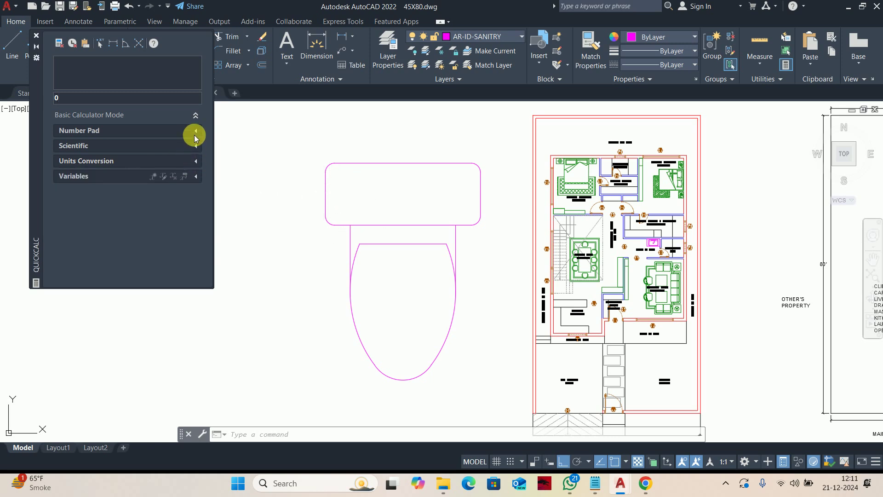
left_click(194, 131)
left_click(194, 132)
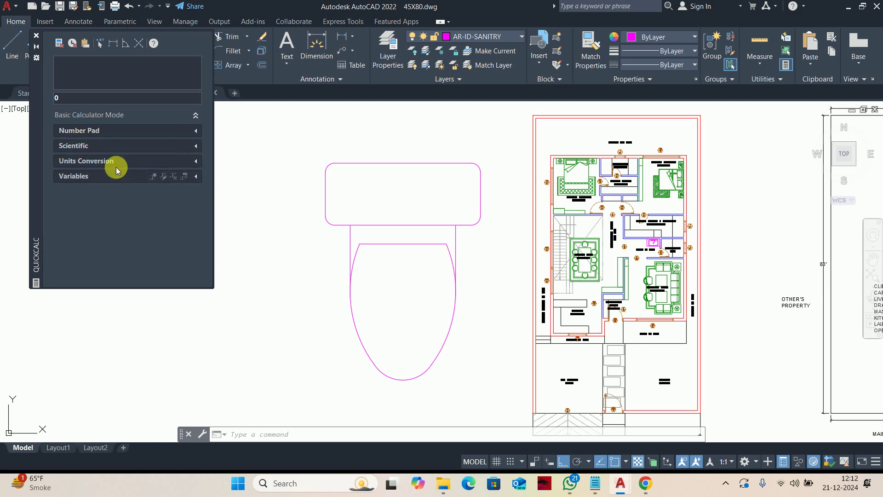
left_click(196, 160)
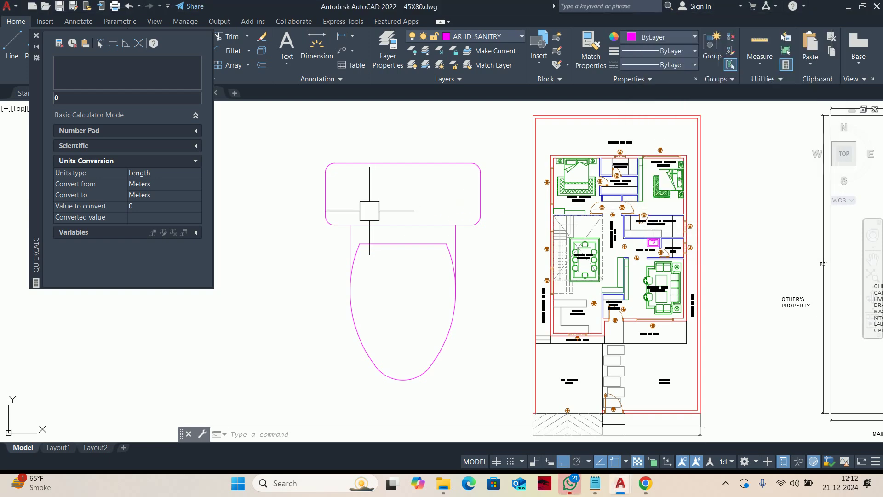
left_click(357, 419)
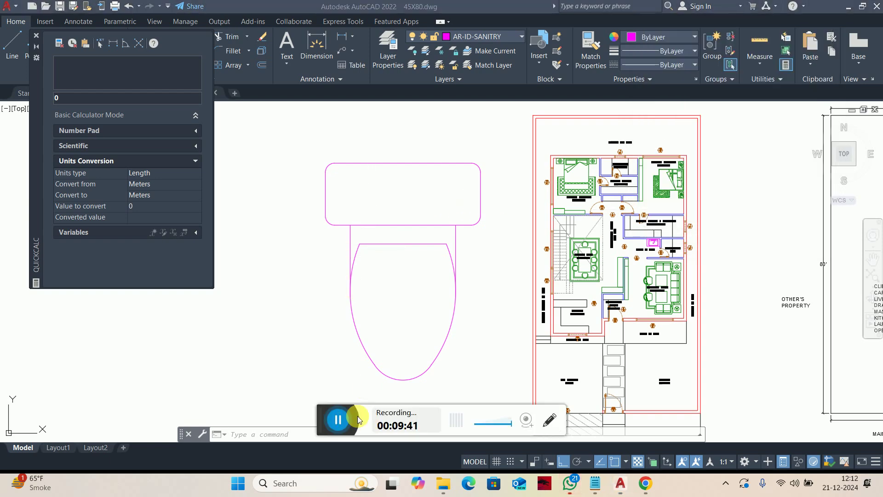
left_click(313, 423)
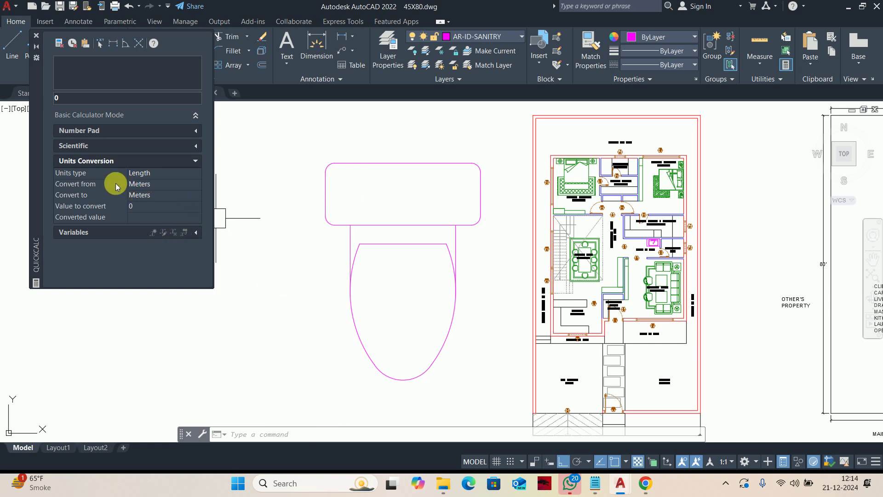
Convert a length of 1 from millimeters to inches in QuickCalc, and close the calculator
left_click(187, 185)
left_click(187, 186)
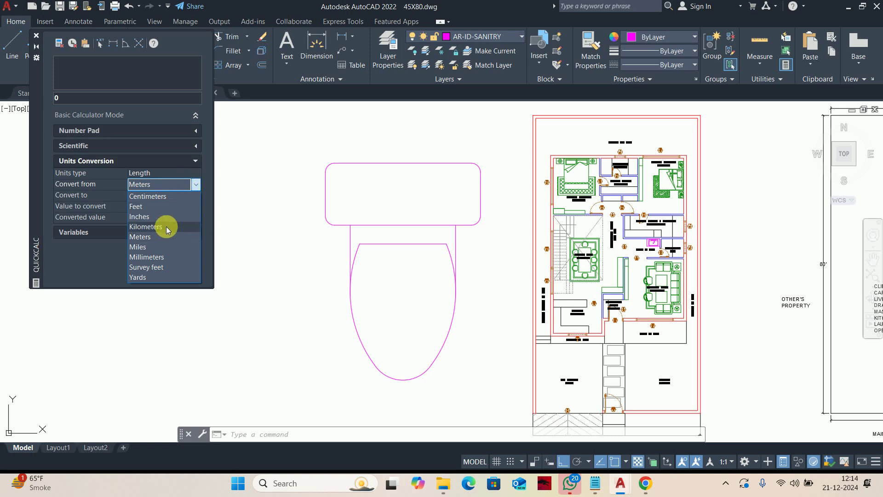
left_click(161, 256)
left_click(167, 196)
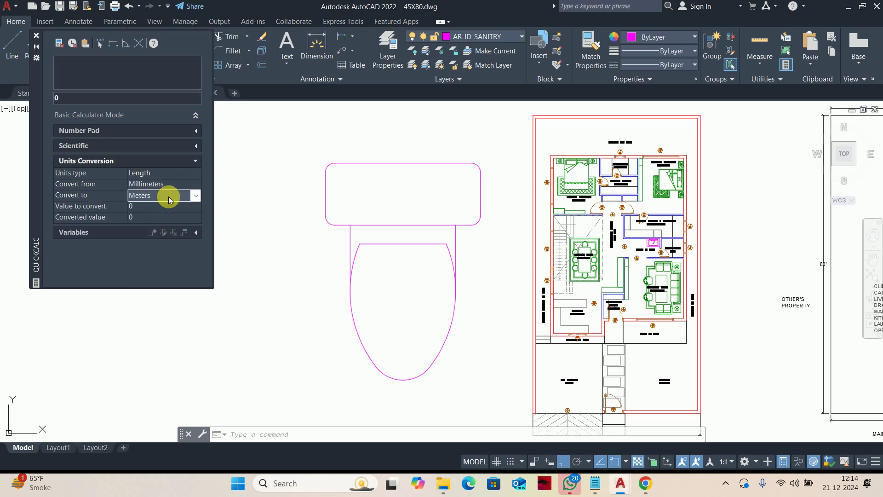
left_click(186, 196)
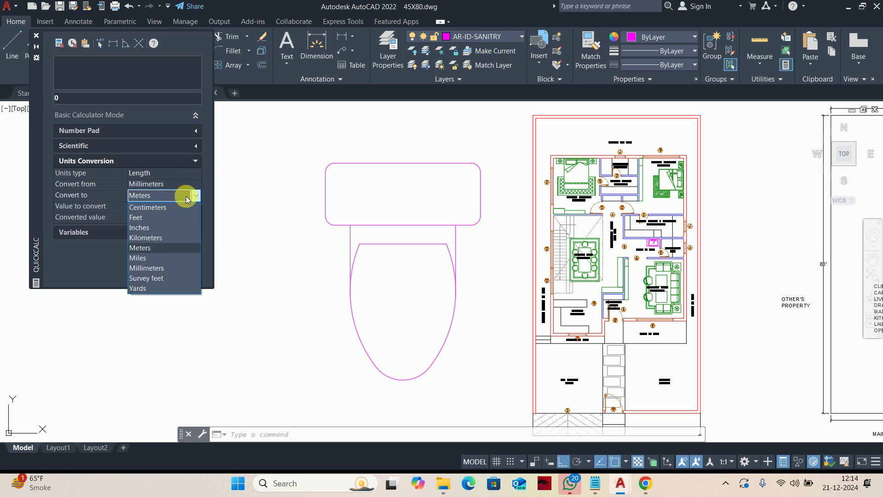
left_click(159, 228)
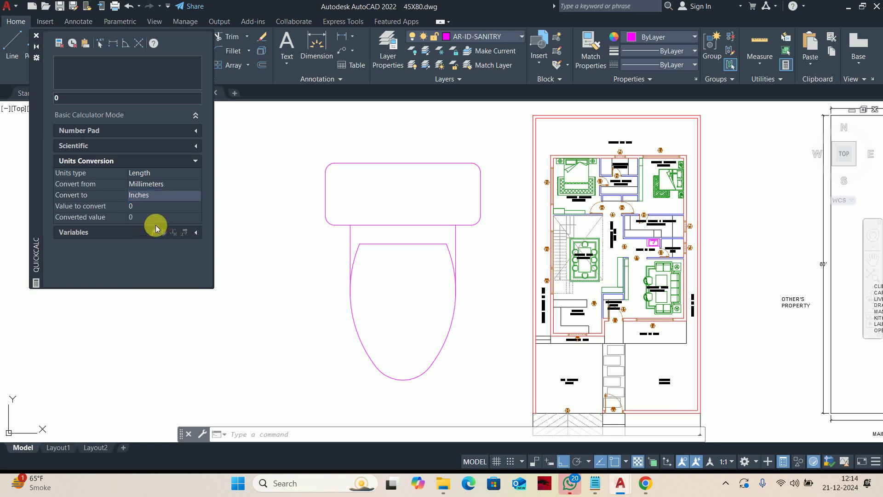
left_click(143, 207)
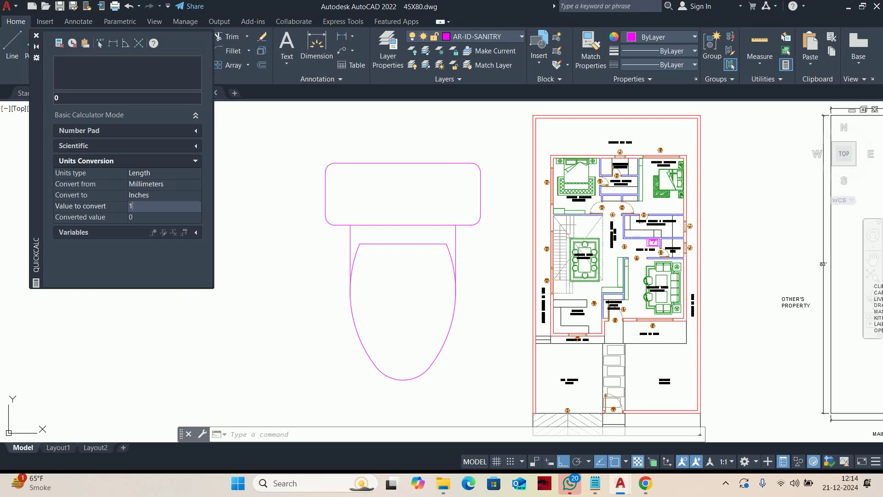
left_click(144, 205)
left_click(36, 36)
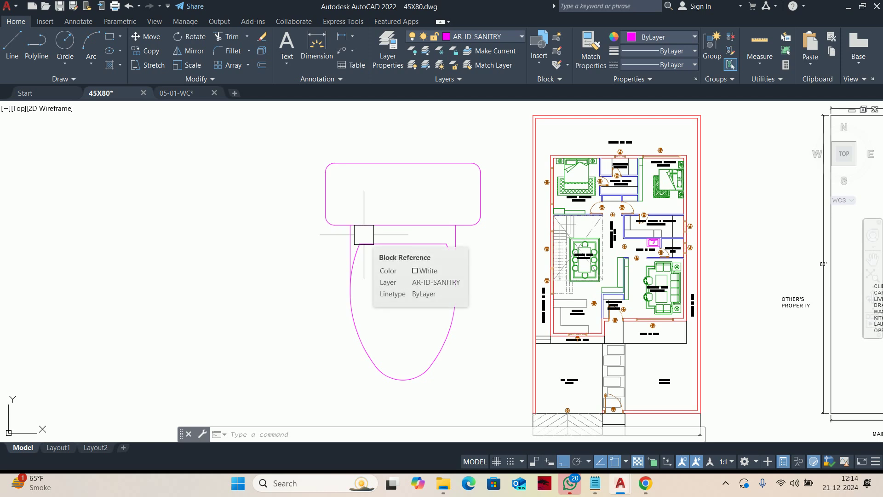
Scale the toilet block by .03937 about the midpoint of the tank's lower edge
key("Escape")
type("sc")
key("Return")
left_click(437, 250)
key("Return")
left_click(403, 225)
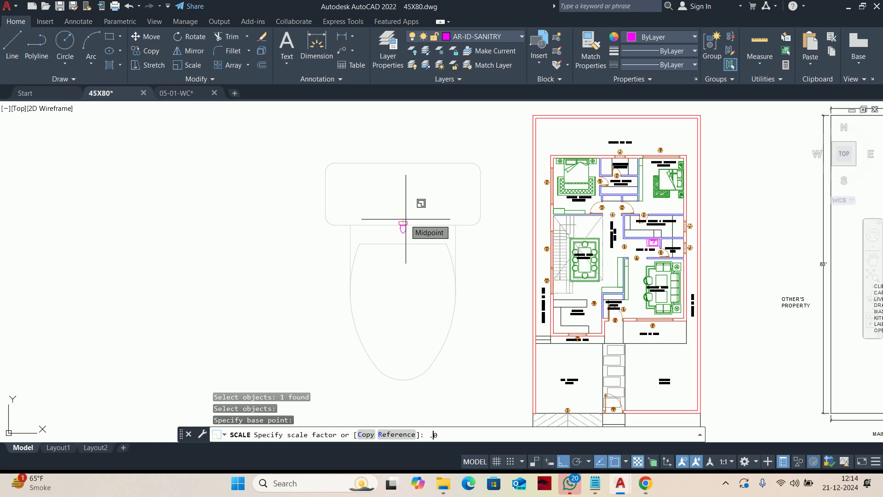
type(".03937")
key("Return")
key("Escape")
key("Escape")
key("Escape")
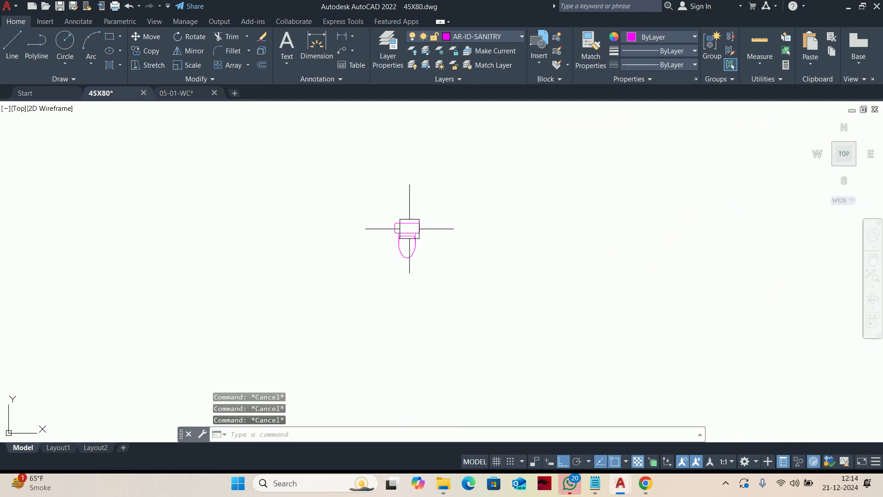
Explode the scaled toilet block into its separate parts
type("x")
key("Return")
left_click(412, 235)
key("Return")
scroll(412, 233, "up", 5)
key("Escape")
key("Escape")
key("Escape")
scroll(389, 186, "down", 5)
Assign all the exploded toilet parts to the AR-ID-SANITRY layer
left_click(345, 167)
left_click(442, 249)
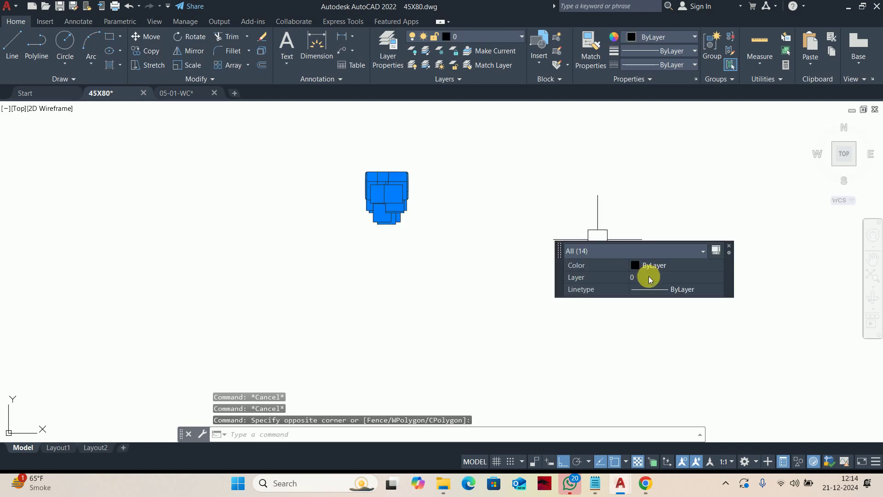
left_click(649, 276)
left_click(650, 277)
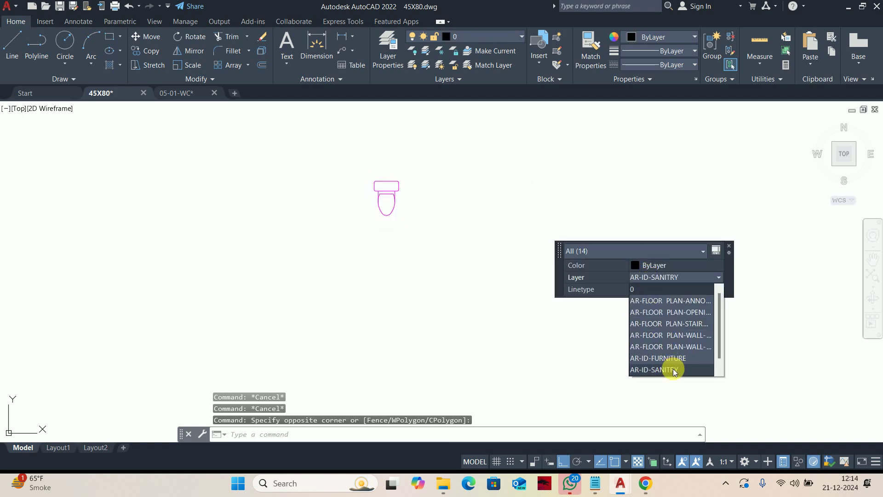
left_click(653, 370)
key("Escape")
key("Escape")
scroll(341, 191, "up", 3)
Undo the layer change and the explode of the toilet block
key("ctrl+z")
key("ctrl+z")
key("ctrl+z")
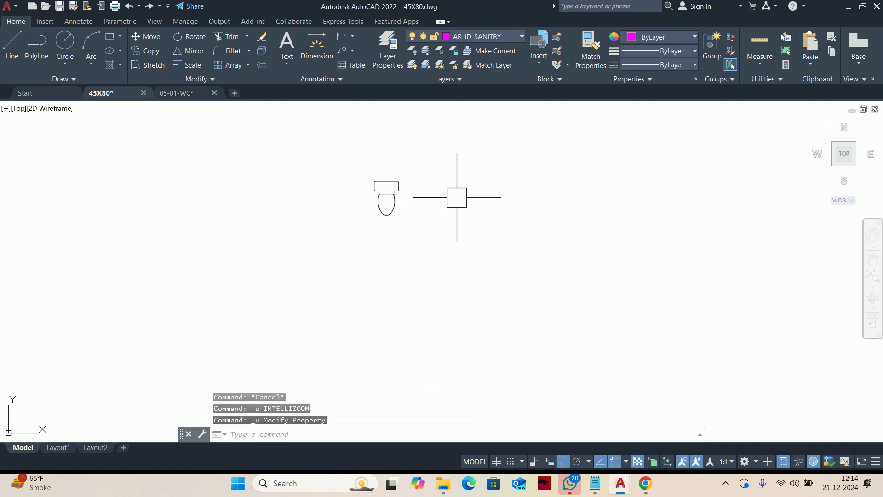
key("ctrl+z")
Open the toilet block A$C7621438A in the Block Editor and erase the upper and side outline of its tank
type("BE")
key("Return")
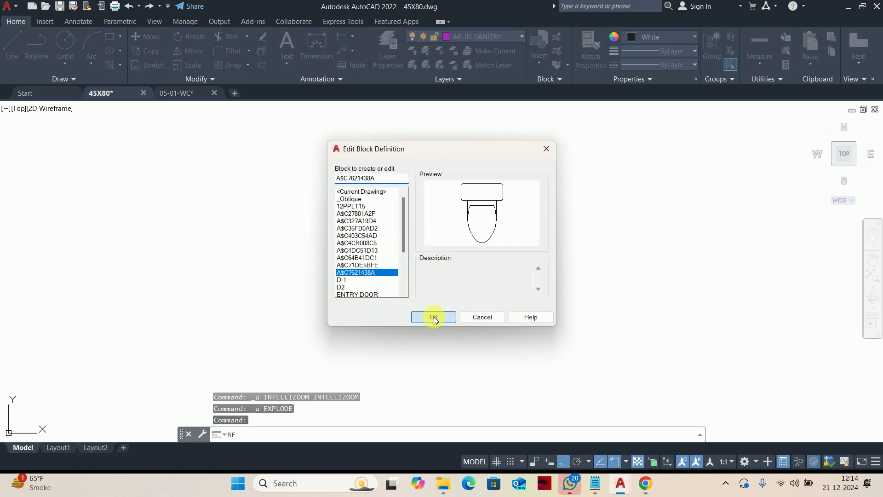
left_click(435, 316)
scroll(506, 194, "up", 2)
left_click_drag(543, 191, 279, 226)
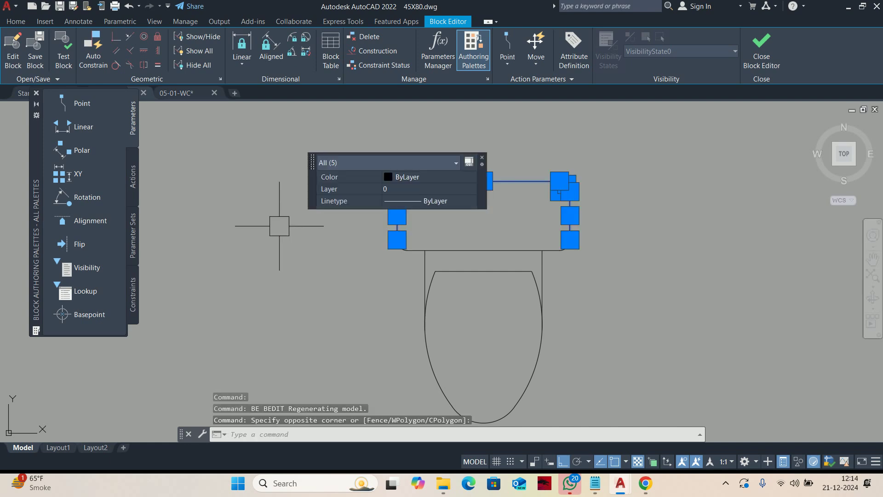
key("Escape")
Trim off the tank's leftover lower corners and overhanging edge ends, then close the Block Editor, saving the changes
scroll(612, 282, "up", 2)
type("TR")
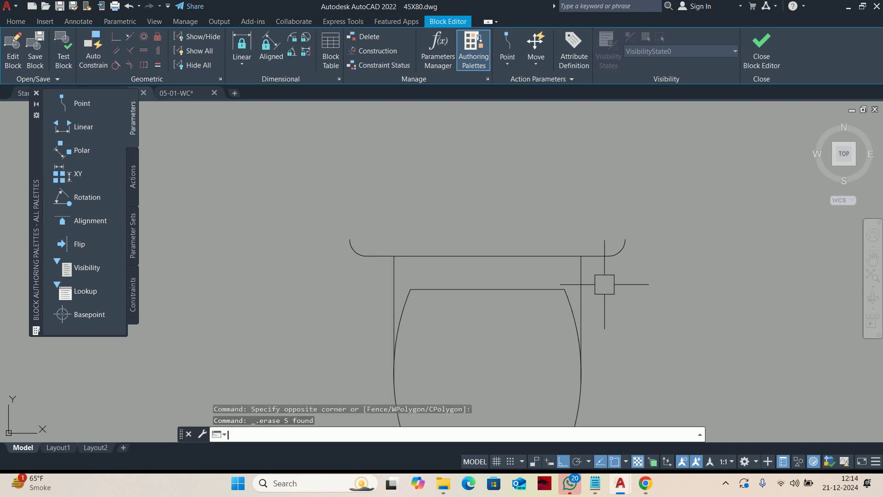
key("Return")
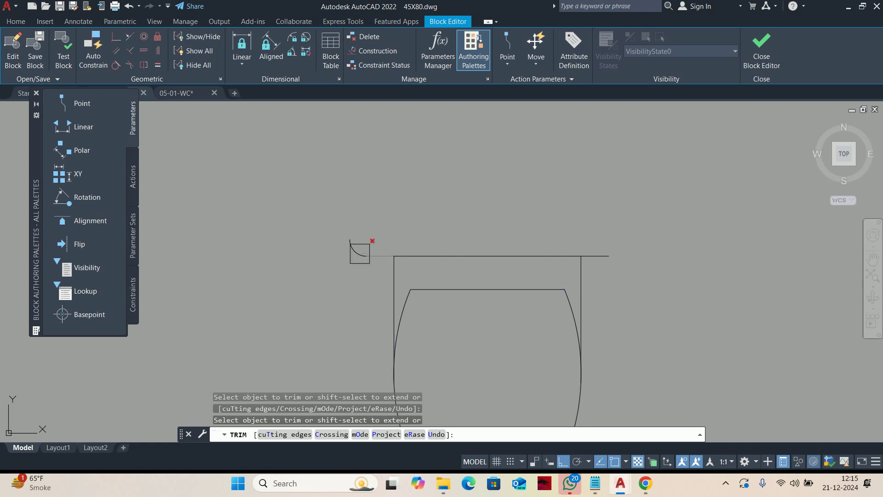
key("Escape")
key("Escape")
scroll(594, 240, "down", 3)
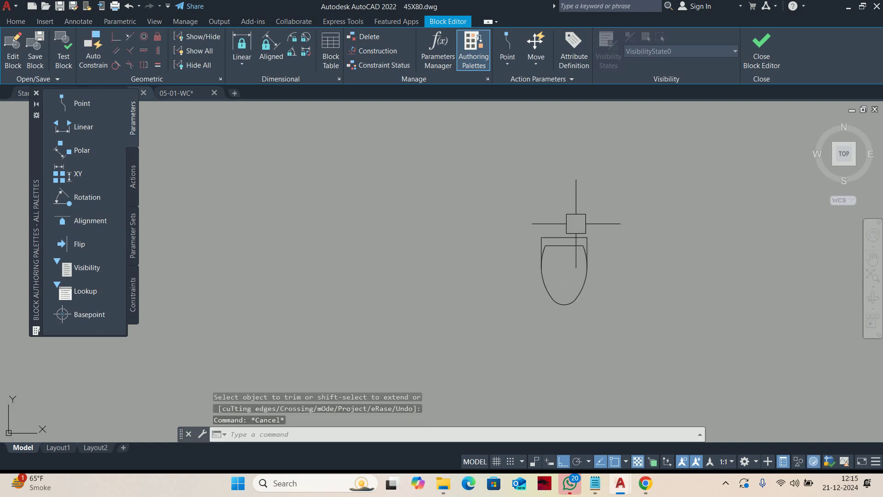
scroll(578, 250, "up", 2)
left_click(761, 51)
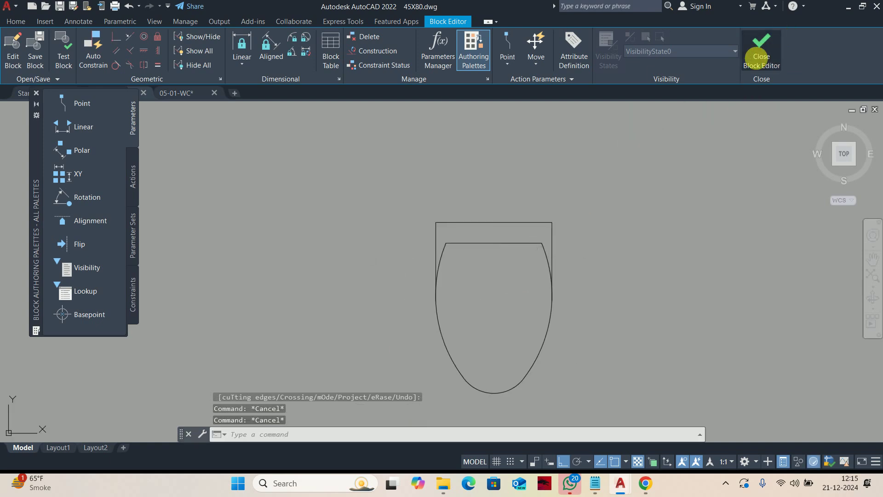
left_click(412, 213)
Move the toilet block by its back edge's midpoint onto the 6'X5' washroom's upper wall, midway between the inner corner and the vertical dividing line
scroll(421, 216, "down", 4)
scroll(431, 219, "up", 2)
middle_click_drag(433, 220, 276, 253)
type("m")
key("space")
scroll(295, 255, "up", 2)
left_click(175, 235)
key("space")
scroll(154, 197, "up", 2)
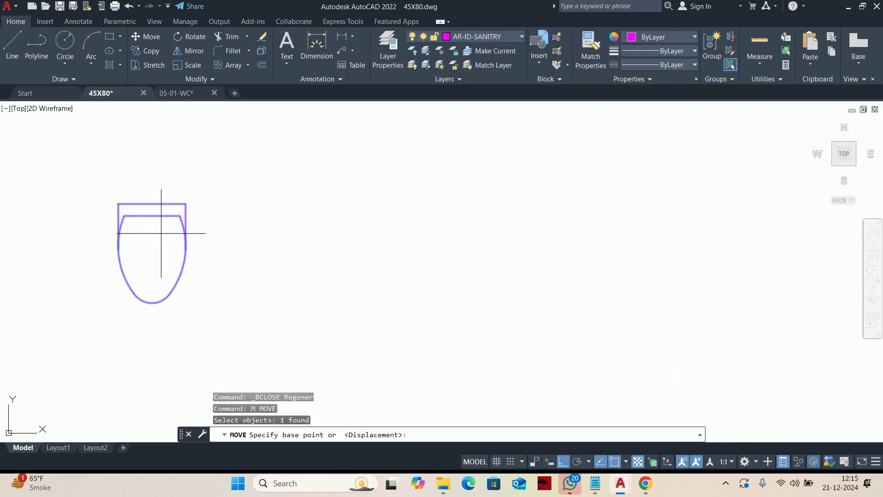
left_click(152, 203)
scroll(253, 211, "down", 3)
middle_click_drag(252, 211, 87, 239)
scroll(547, 213, "up", 3)
middle_click_drag(547, 214, 341, 212)
scroll(342, 211, "down", 2)
scroll(328, 294, "up", 2)
middle_click_drag(329, 295, 318, 255)
scroll(318, 256, "up", 4)
type("MTP")
key("Return")
left_click(272, 217)
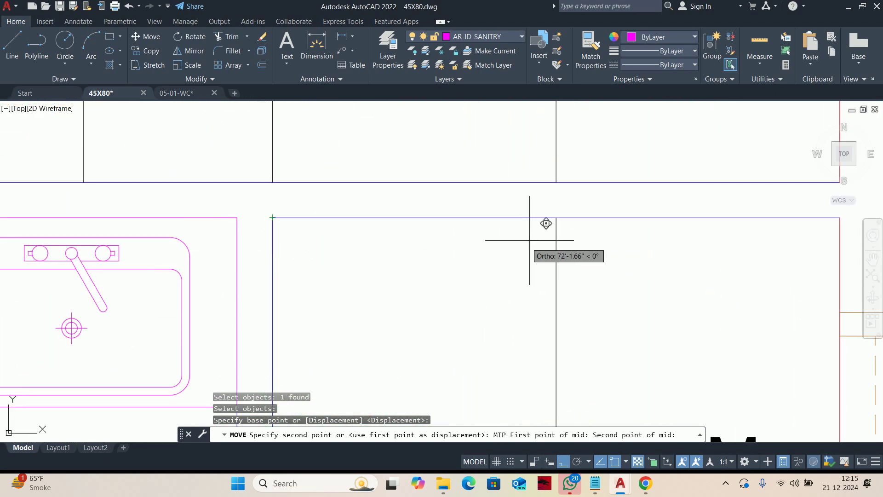
scroll(556, 217, "down", 4)
key("Escape")
key("Escape")
mouse_move(473, 260)
middle_mouse_down()
mouse_move(446, 232)
mouse_move(414, 239)
mouse_move(419, 249)
mouse_move(392, 259)
middle_mouse_up()
key("Escape")
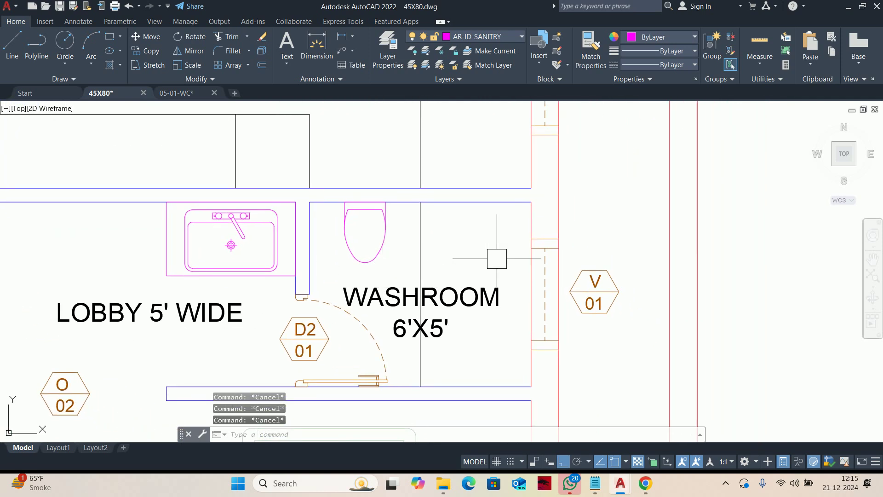
Draw a rectangle 5 inches long and 6 inches wide in the empty area outside the floor plan
type("REC")
key("Return")
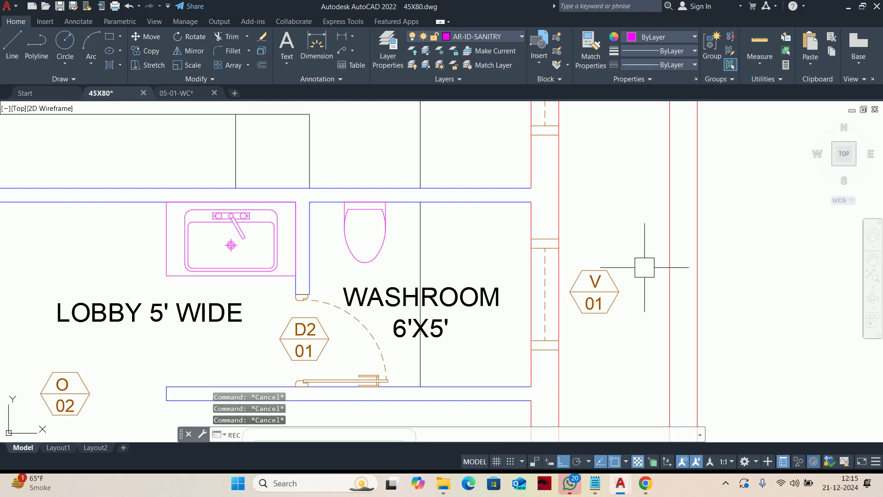
scroll(451, 264, "down", 2)
left_click(608, 235)
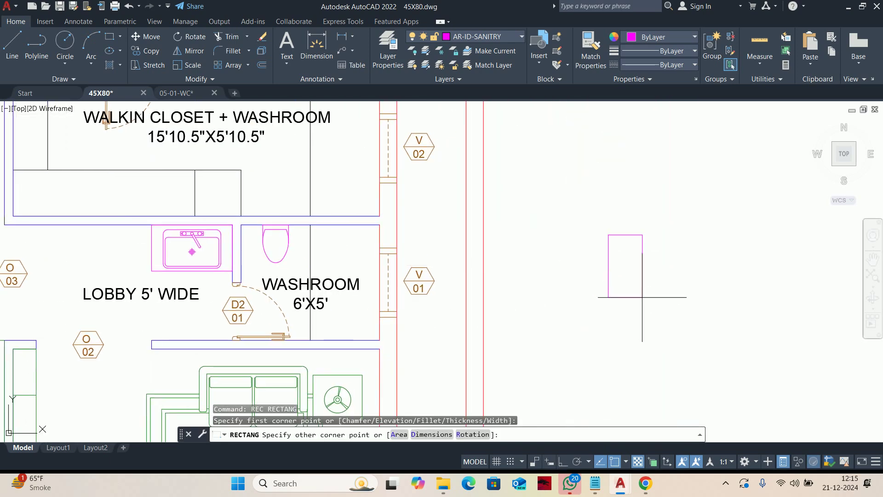
key("Return")
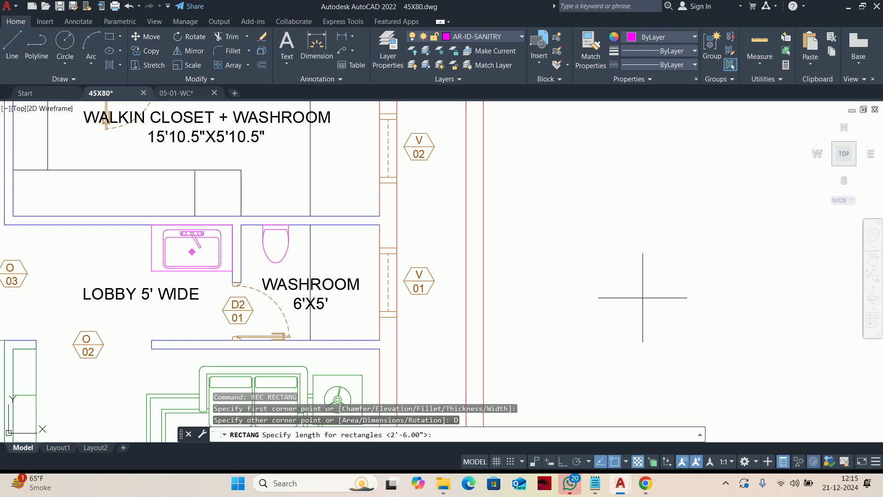
type("5")
key("Return")
type("6")
key("Return")
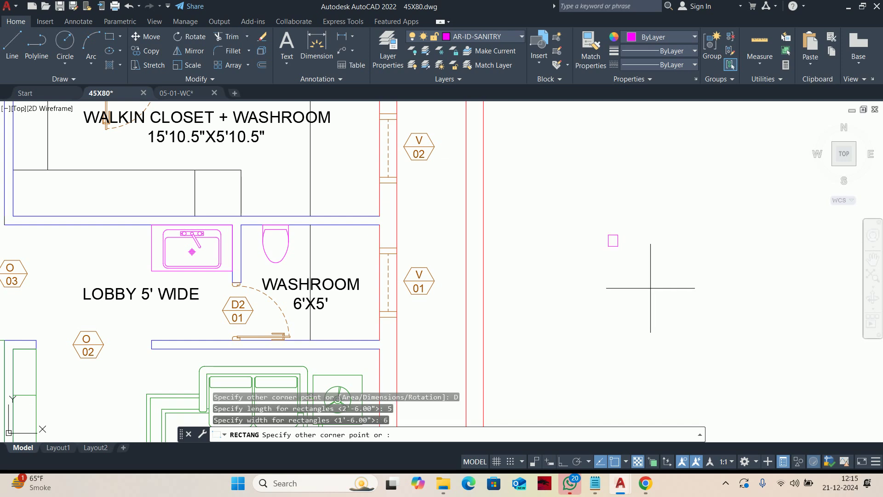
left_click(656, 246)
key("Escape")
scroll(623, 237, "up", 5)
key("Escape")
key("Escape")
middle_click_drag(585, 255, 533, 291)
Draw a narrow upright rectangle 0.75 inch long and 12 inches wide beside the 5 by 6 inch rectangle
type("rec")
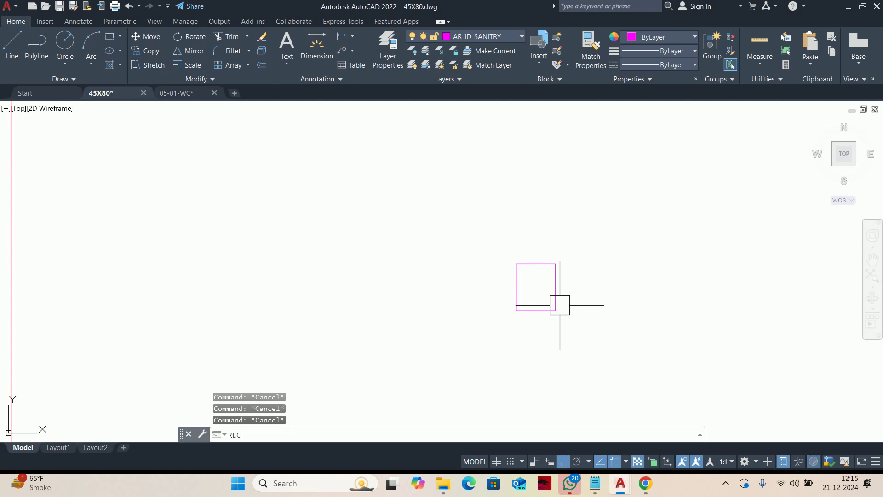
key("Return")
left_click(623, 280)
type("d")
key("Return")
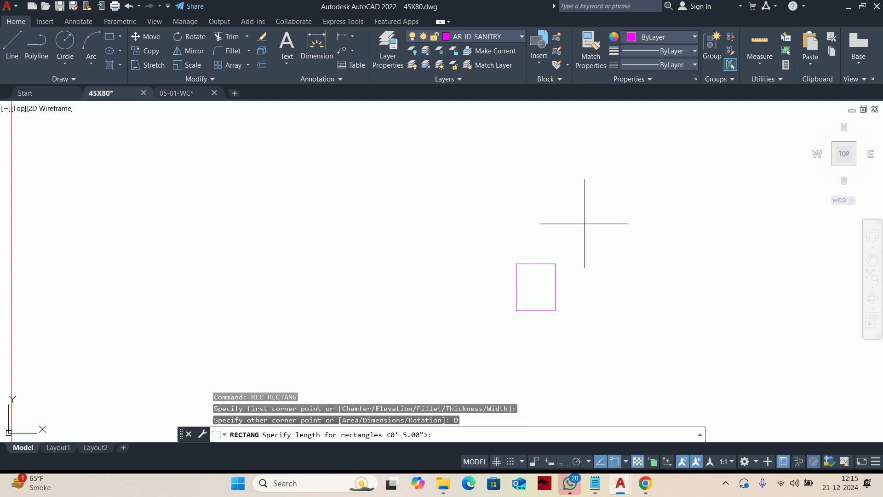
type(".75")
key("Return")
type("12")
key("Return")
left_click(636, 244)
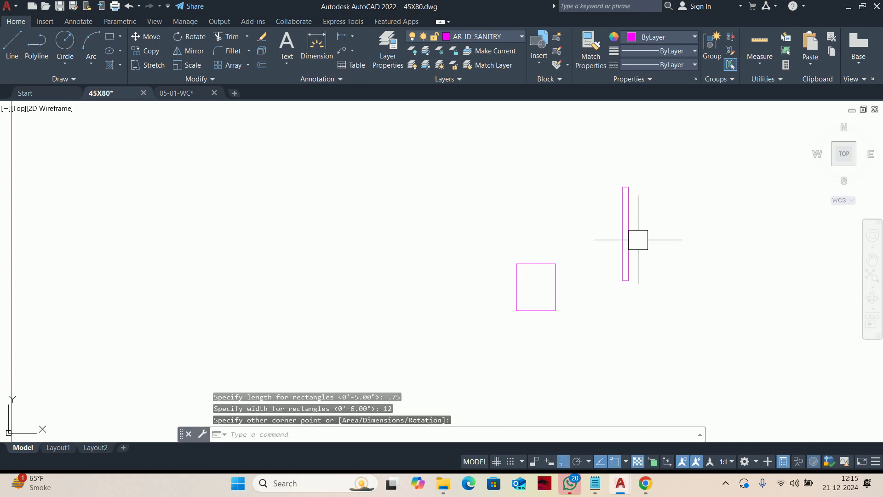
key("Escape")
key("Escape")
Move the narrow bar so its lower edge's midpoint sits on the midpoint of the larger rectangle's upper edge
type("m")
key("Return")
left_click(631, 240)
key("Return")
scroll(630, 276, "up", 5)
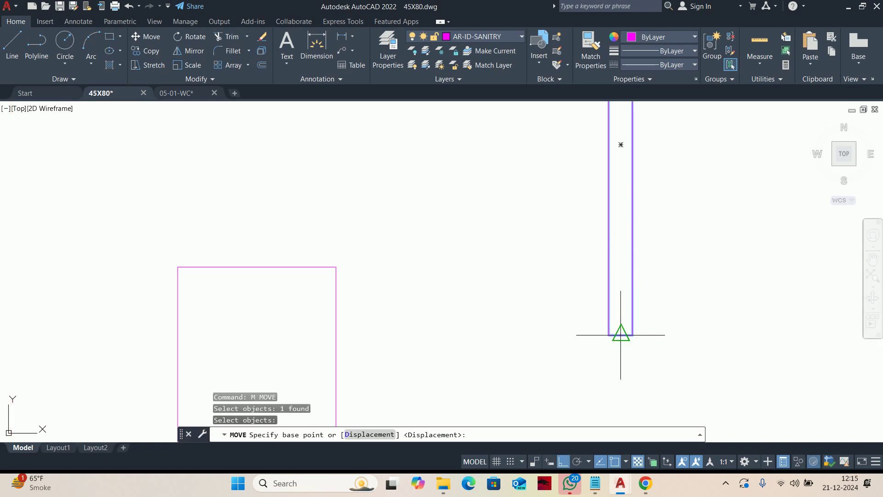
left_click(619, 344)
left_click(256, 271)
key("Escape")
scroll(385, 284, "down", 2)
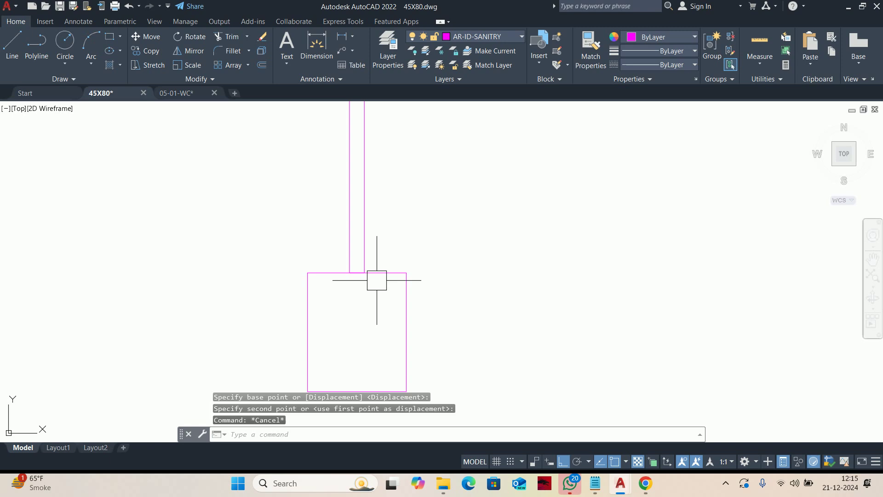
Move the narrow bar 3 inches straight down into the larger rectangle
type("m")
key("Return")
left_click(363, 229)
key("Return")
left_click(547, 249)
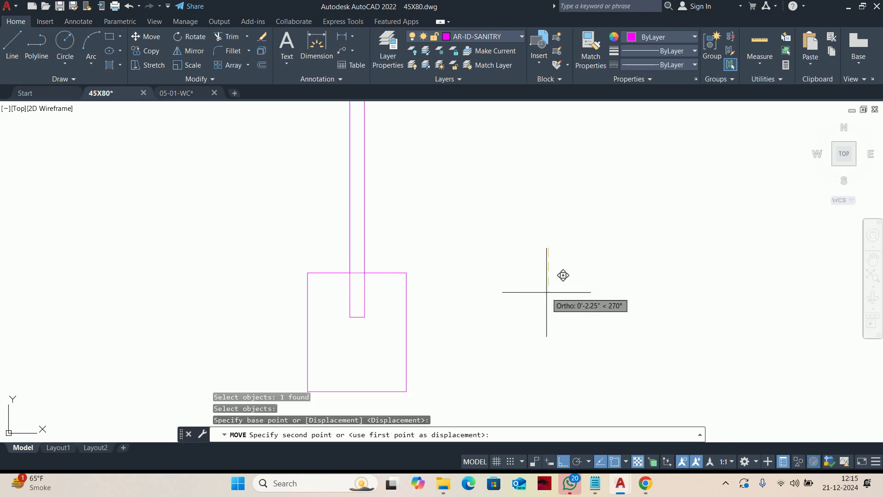
type("3")
key("Return")
key("Escape")
key("Escape")
scroll(492, 288, "down", 4)
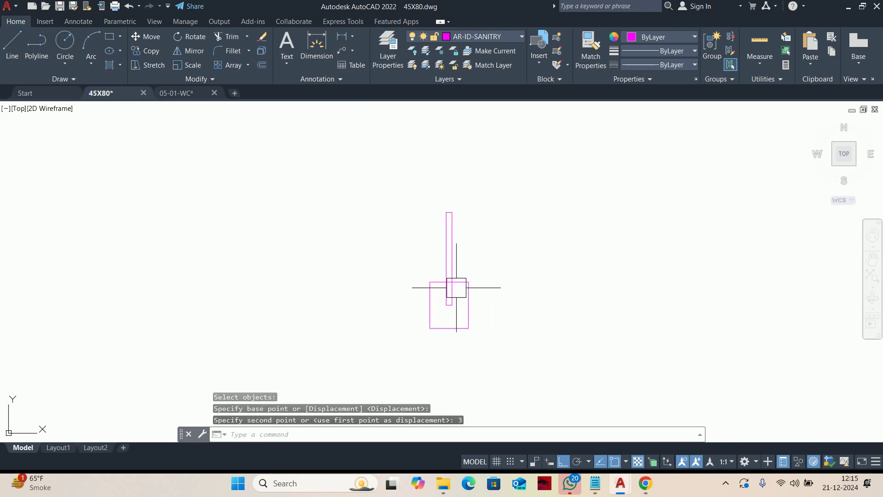
Trim away the piece of the larger rectangle's upper edge that crosses the narrow bar
scroll(442, 279, "up", 6)
type("TR")
key("Return")
scroll(460, 276, "up", 4)
key("Escape")
scroll(469, 290, "down", 6)
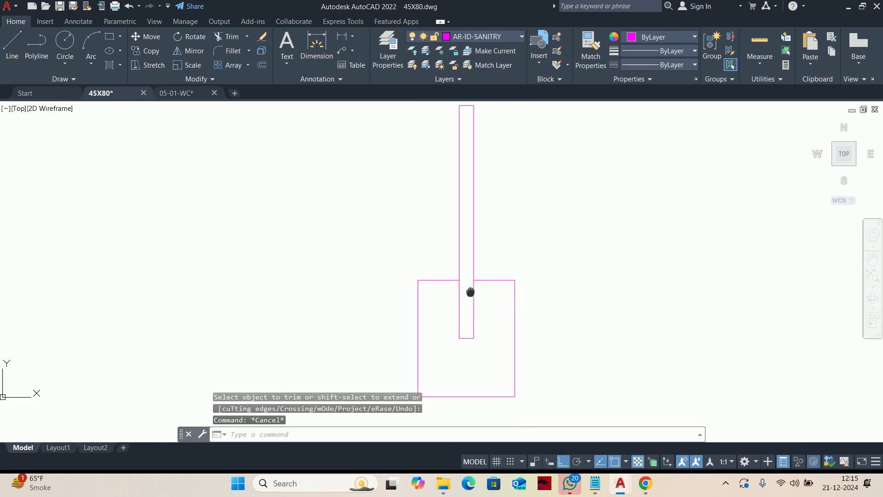
Try to round the bar's lower end with a circle centred on its lower edge, trimming the lines inside
scroll(456, 287, "up", 4)
type("c")
key("Return")
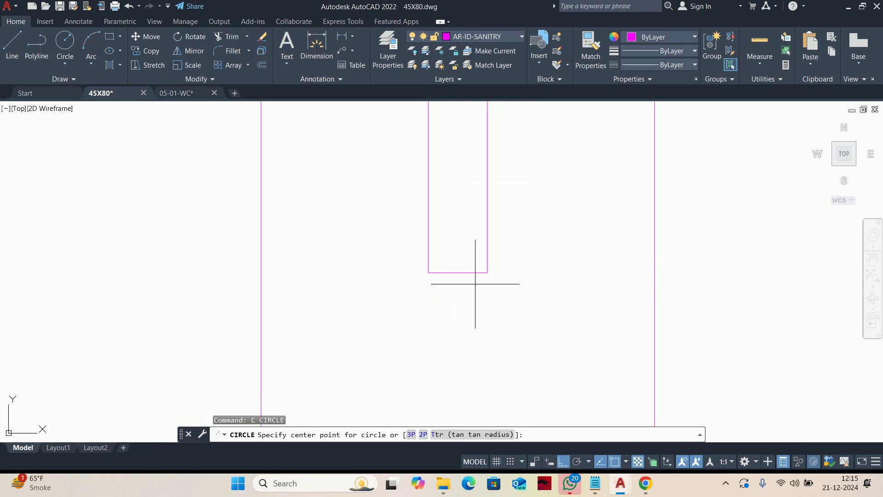
left_click(458, 272)
key("Return")
key("Escape")
key("Escape")
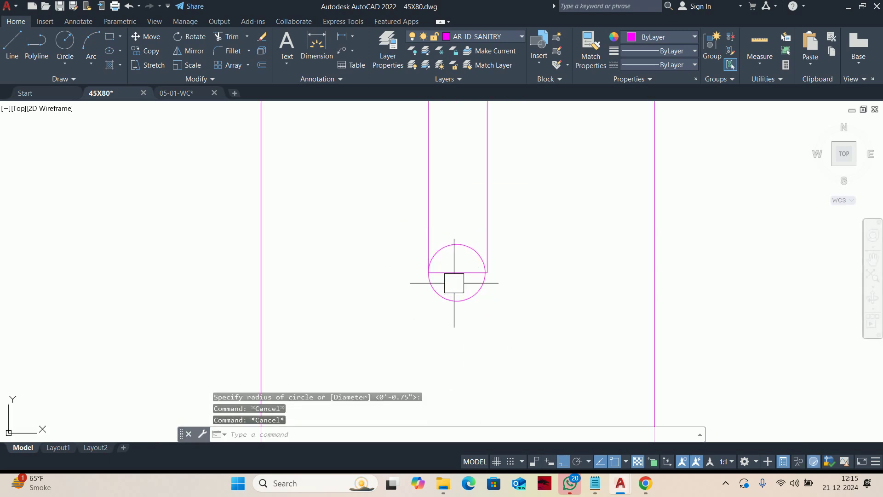
type("TR")
key("Return")
left_click_drag(459, 238, 457, 262)
key("Return")
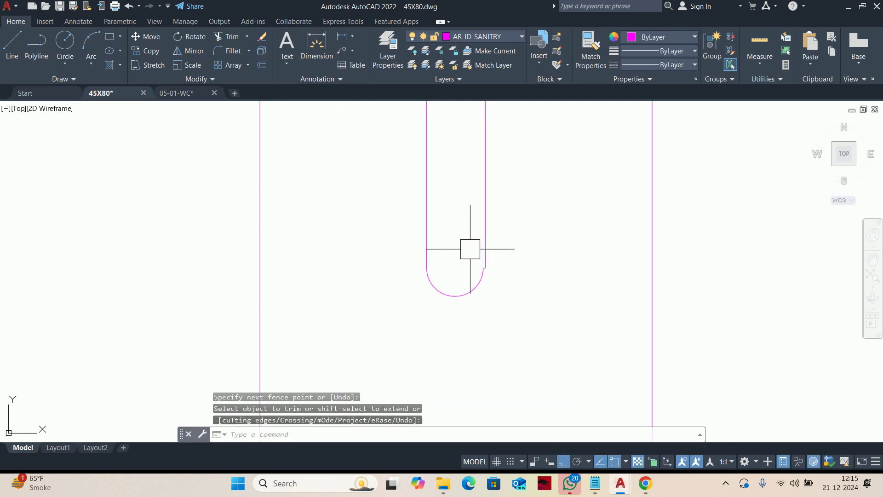
Undo the circle at the bar's lower end together with its trim
key("ctrl+z")
key("ctrl+z")
key("ctrl+z")
Round the bar's lower end with a circle from its lower edge's midpoint to its corner, trimming the edge and upper half of the circle
key("Return")
scroll(466, 291, "up", 2)
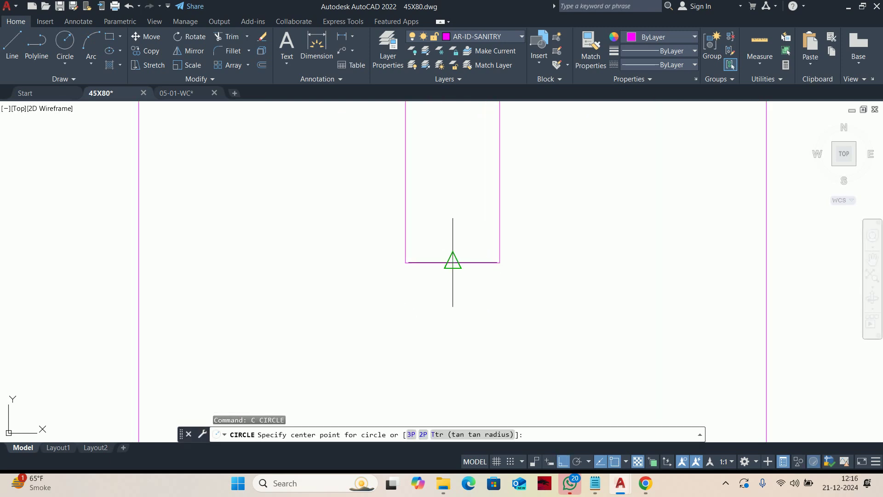
left_click(453, 263)
left_click(405, 262)
key("Escape")
type("TR")
key("Return")
left_click_drag(434, 277, 433, 193)
key("Escape")
Draw a small flat rectangle 2 inches long and 0.25 inch wide beside the shower arm
scroll(446, 274, "down", 3)
middle_click_drag(446, 252, 444, 265)
type("REC")
key("Return")
left_click(592, 231)
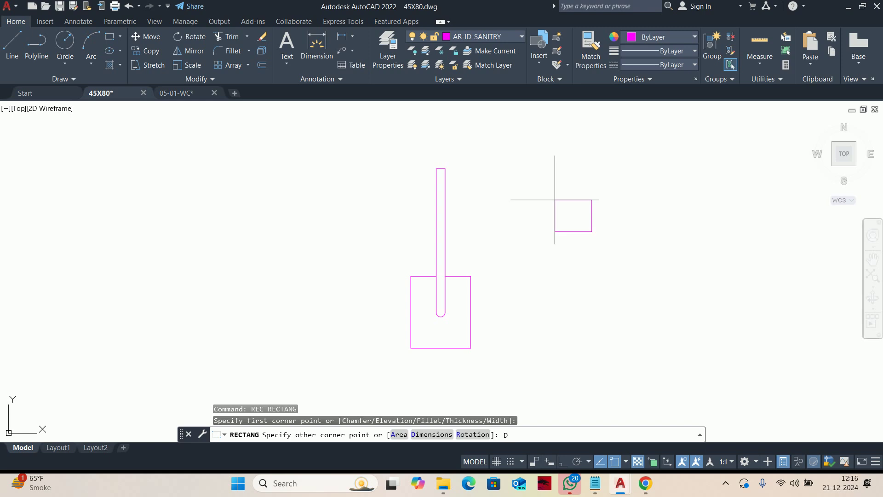
key("Return")
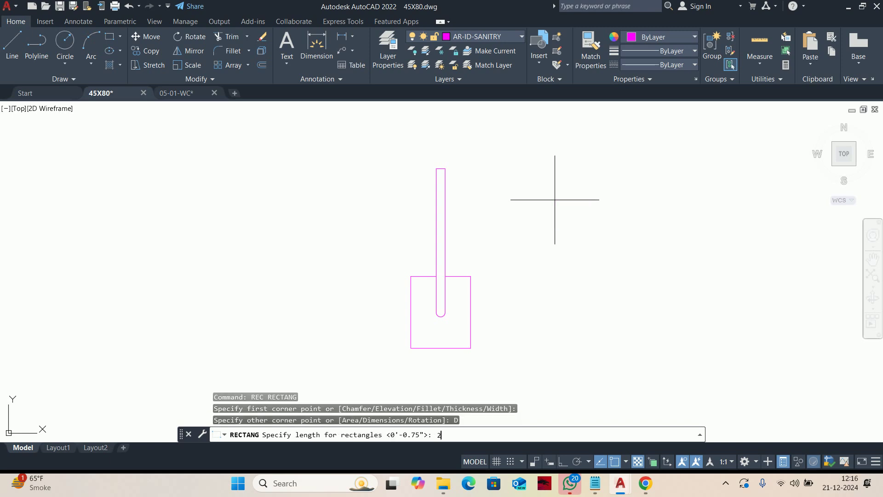
key("Return")
type(".25")
key("Return")
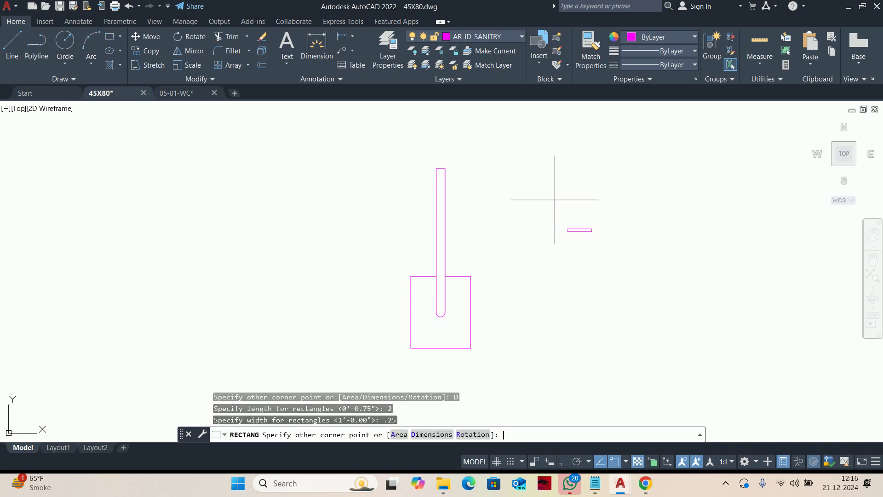
left_click(571, 200)
key("Escape")
key("Escape")
key("Escape")
Move the small flat rectangle onto the upper end of the shower arm, centred on it
scroll(568, 226, "up", 5)
middle_click_drag(577, 265, 535, 300)
type("M")
left_click(569, 292)
left_click(551, 269)
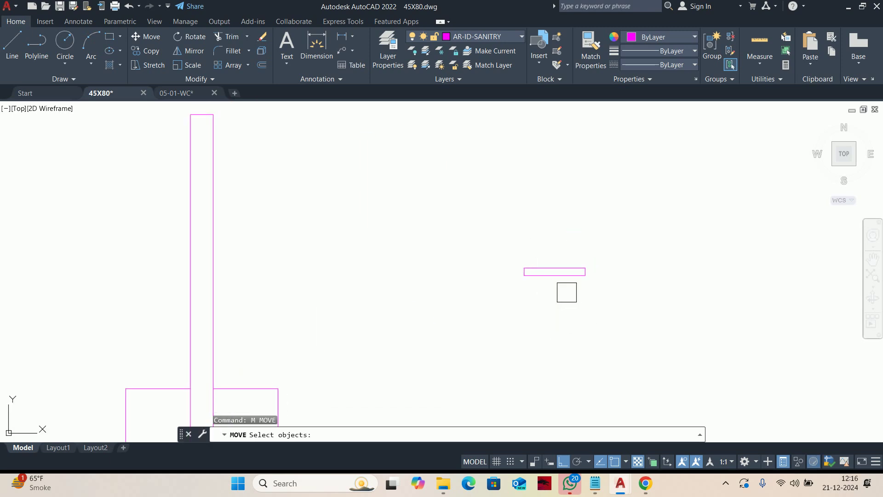
key("space")
left_click(555, 270)
scroll(442, 286, "down", 2)
scroll(394, 216, "up", 4)
key("Escape")
scroll(428, 221, "down", 3)
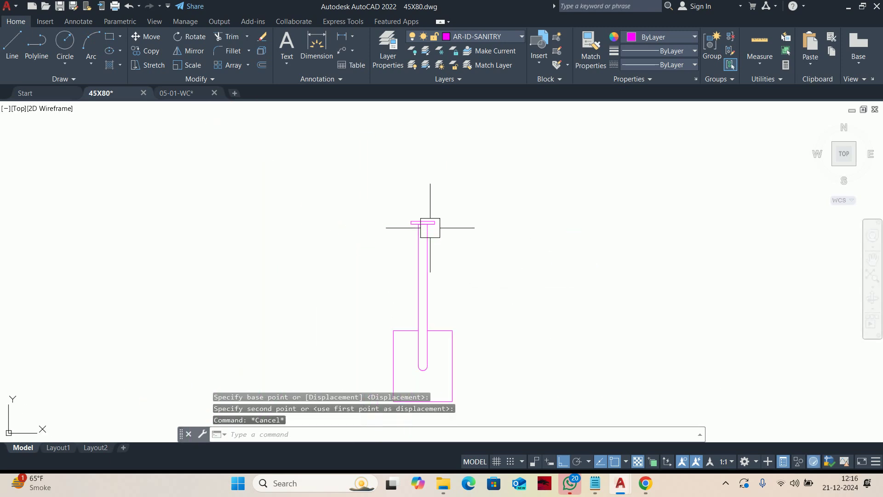
Start a block definition named SHOWER and select all parts of the shower drawing for it
scroll(430, 231, "down", 2)
middle_click_drag(445, 305, 442, 246)
key("Escape")
key("Escape")
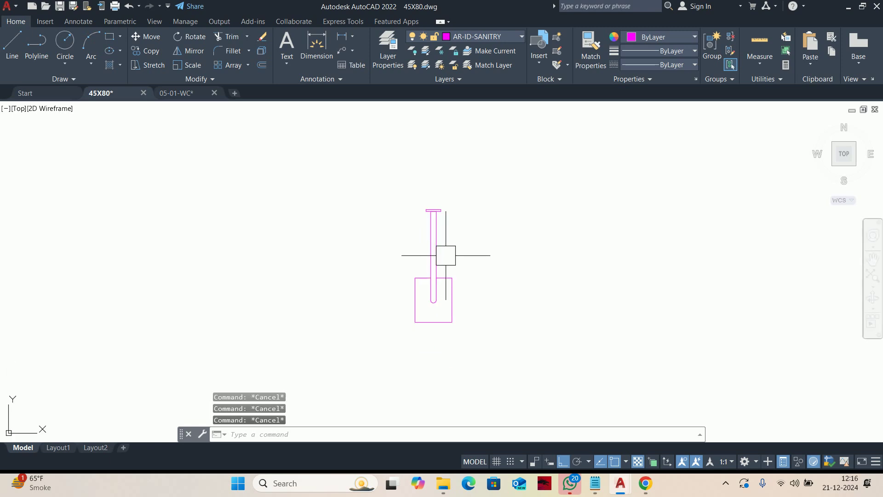
type("B")
key("Return")
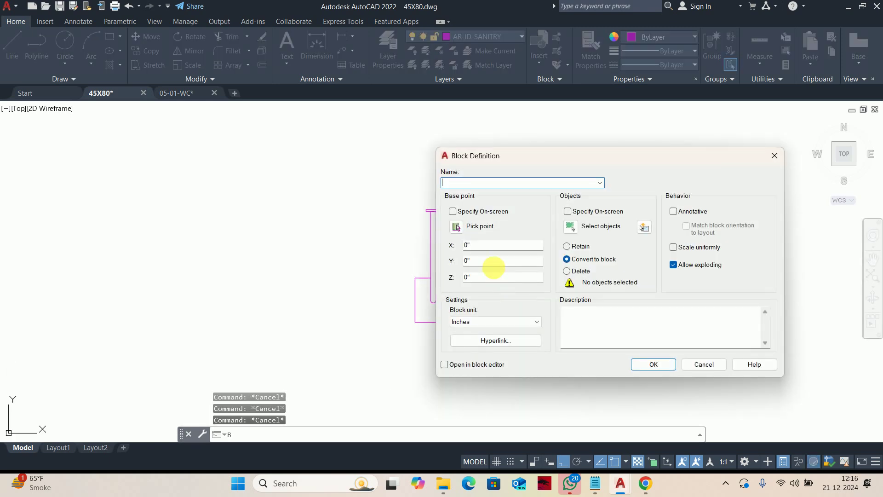
type("SHOWER")
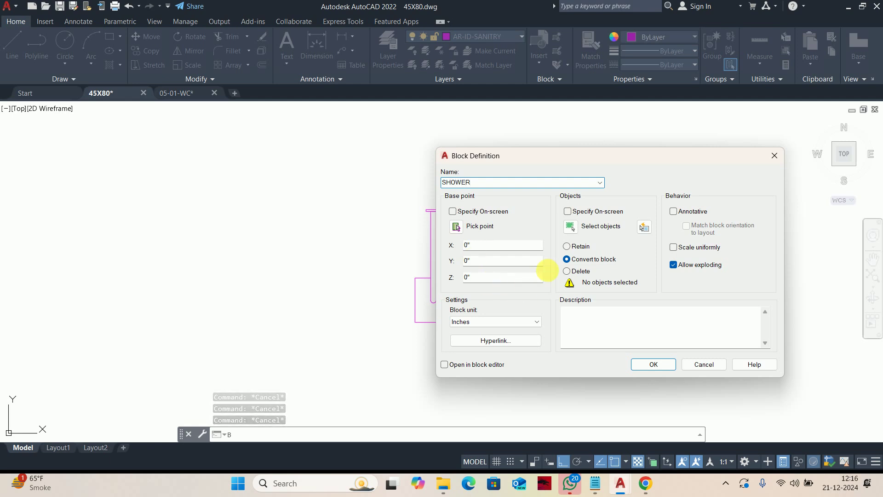
left_click(570, 226)
left_click(323, 165)
left_click(522, 353)
key("Return")
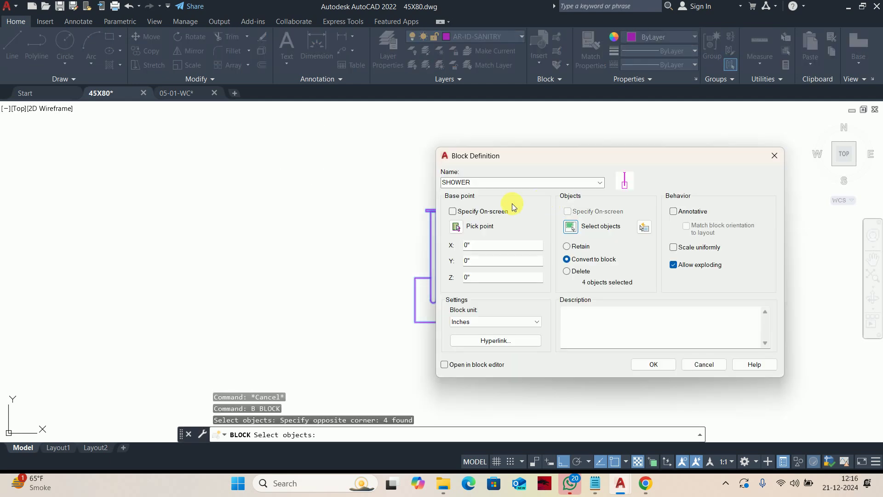
Set the block's base point at the midpoint of the wall plate's upper edge and create the block
left_click(456, 225)
scroll(422, 199, "up", 5)
left_click(422, 199)
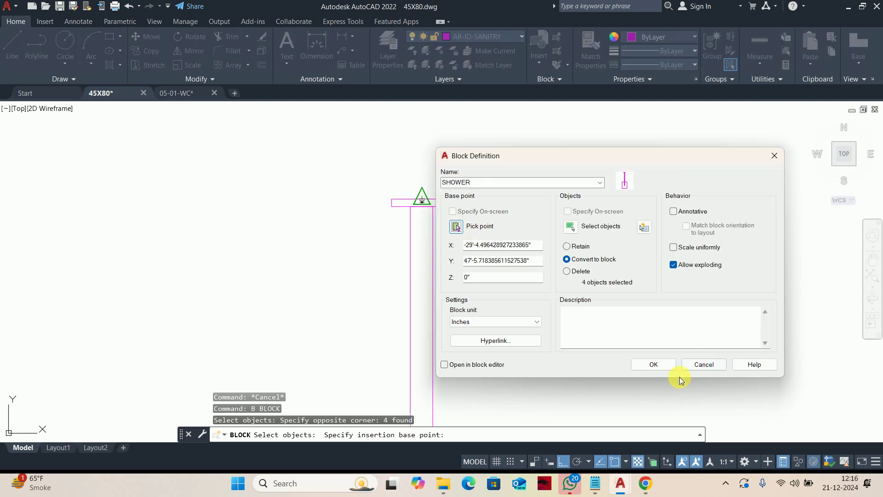
left_click(646, 369)
Move the SHOWER block by its upper midpoint onto the 6'X5' washroom's upper wall, midway between the dividing line and the window-side wall
scroll(441, 231, "down", 5)
left_click(439, 234)
scroll(423, 252, "down", 7)
type("m")
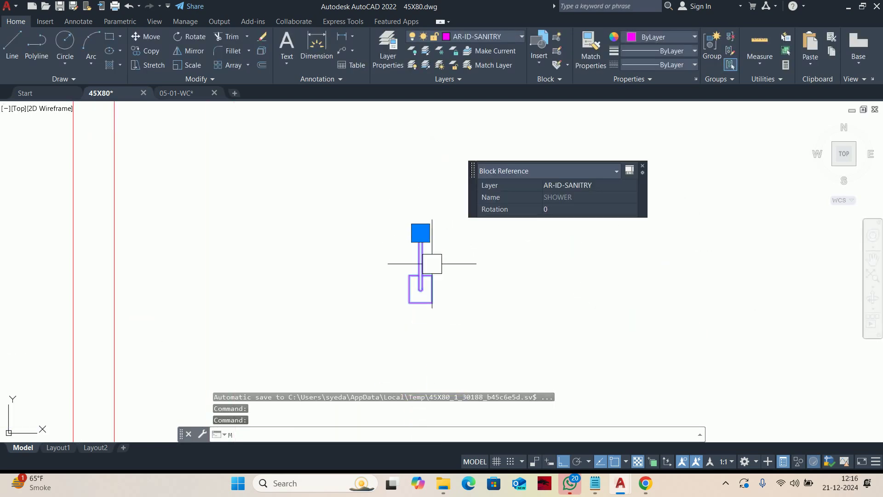
key("Return")
scroll(434, 260, "up", 7)
scroll(399, 195, "up", 8)
left_click(424, 256)
scroll(355, 197, "down", 6)
middle_click_drag(530, 221, 456, 405)
scroll(494, 274, "up", 6)
middle_click_drag(494, 274, 429, 289)
scroll(428, 287, "down", 2)
type("MTP")
key("Return")
left_click(325, 277)
left_click(485, 277)
scroll(464, 283, "down", 4)
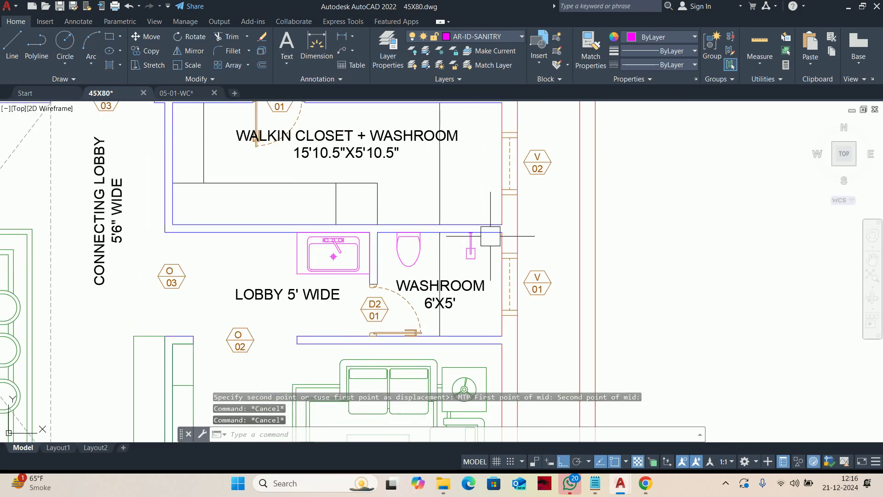
Match the properties of the lobby's washbasin counter onto the black dividing line in the 6'X5' washroom
scroll(460, 304, "up", 4)
key("Escape")
key("Escape")
key("Escape")
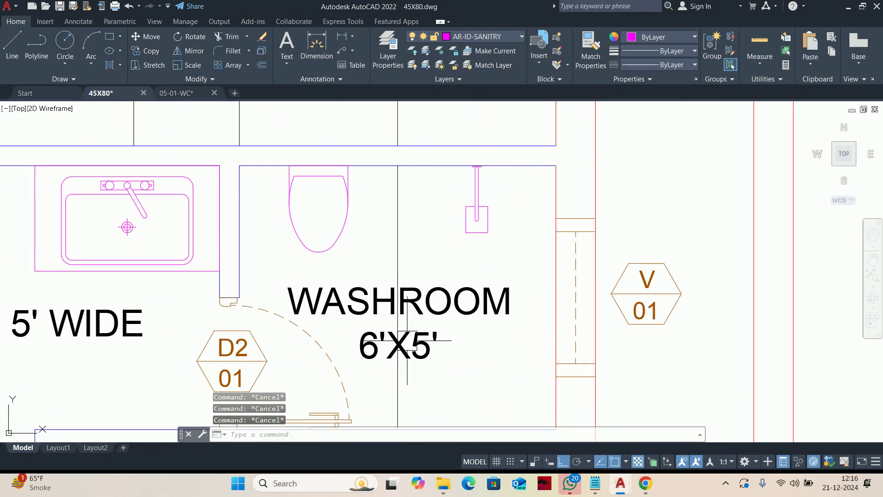
middle_click_drag(403, 229, 387, 276)
type("ma")
key("Return")
left_click(331, 251)
key("Return")
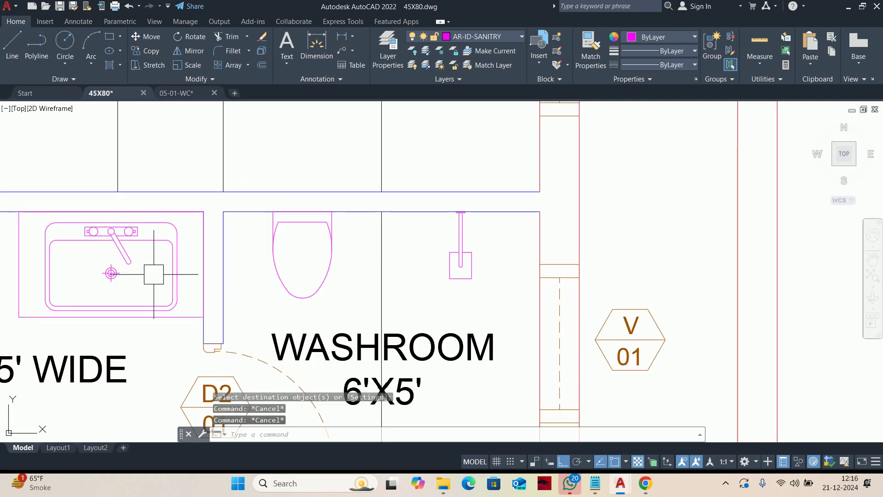
key("Return")
left_click(189, 317)
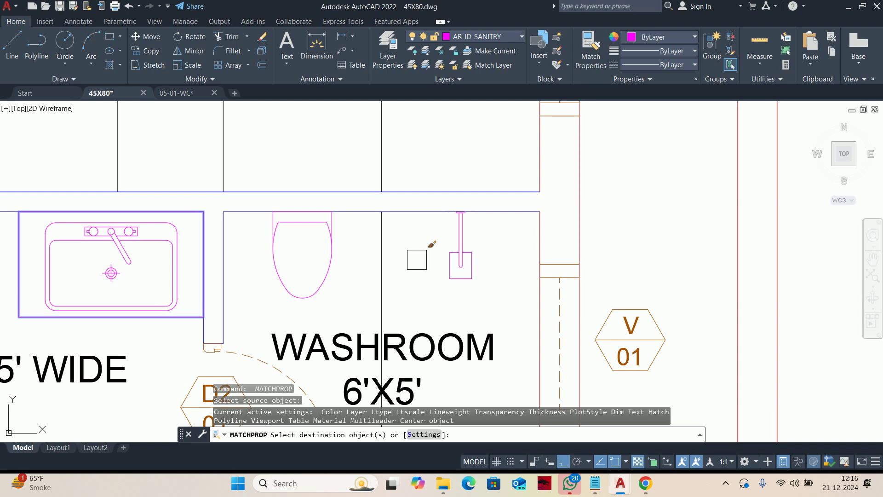
key("Escape")
key("Escape")
key("Escape")
Offset the washroom's dividing line by 0.5" towards the toilet to give the shower partition its thickness
scroll(417, 260, "down", 3)
scroll(422, 239, "up", 3)
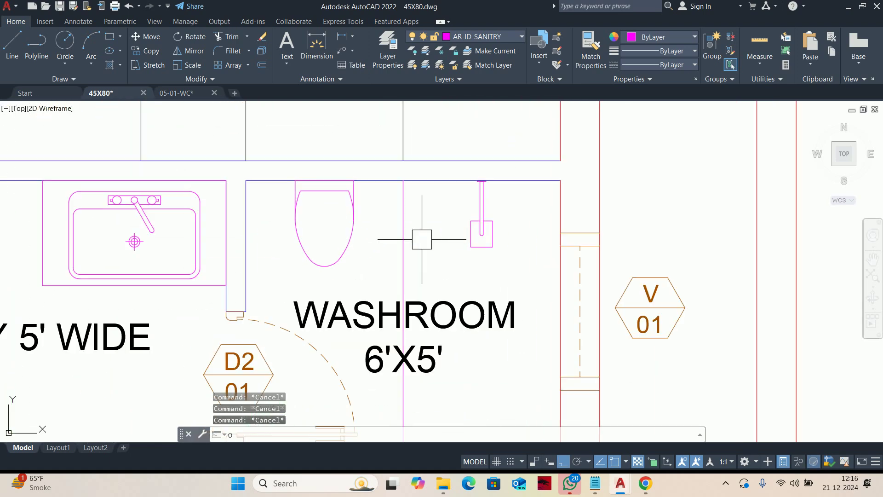
key("Return")
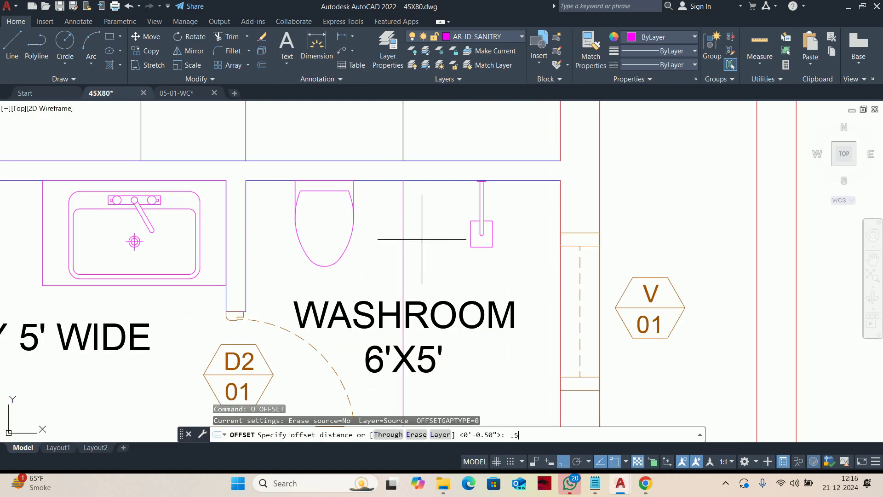
type(".5")
key("Return")
scroll(422, 239, "up", 5)
scroll(361, 233, "down", 4)
left_click(348, 216)
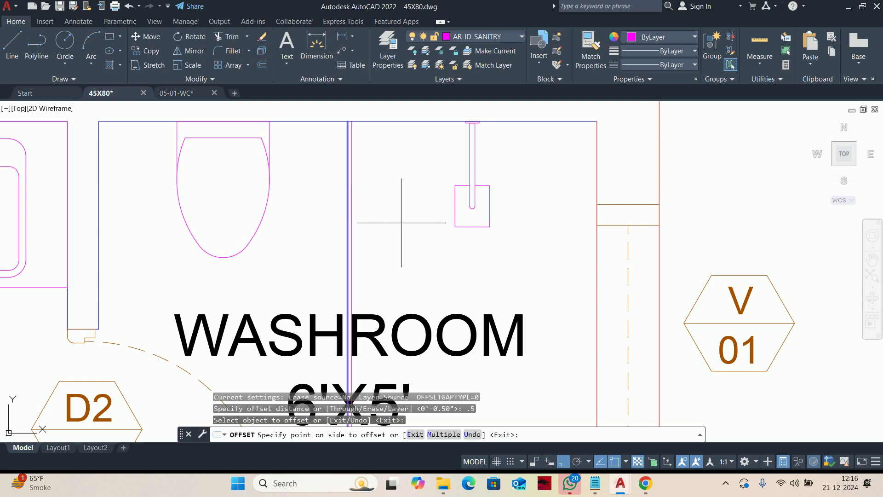
left_click(329, 247)
middle_click_drag(365, 270, 577, 219)
scroll(648, 224, "down", 4)
key("Escape")
key("Escape")
key("Escape")
key("Escape")
scroll(595, 285, "up", 2)
middle_click_drag(596, 282, 535, 315)
type("o")
key("Return")
type("2")
key("Return")
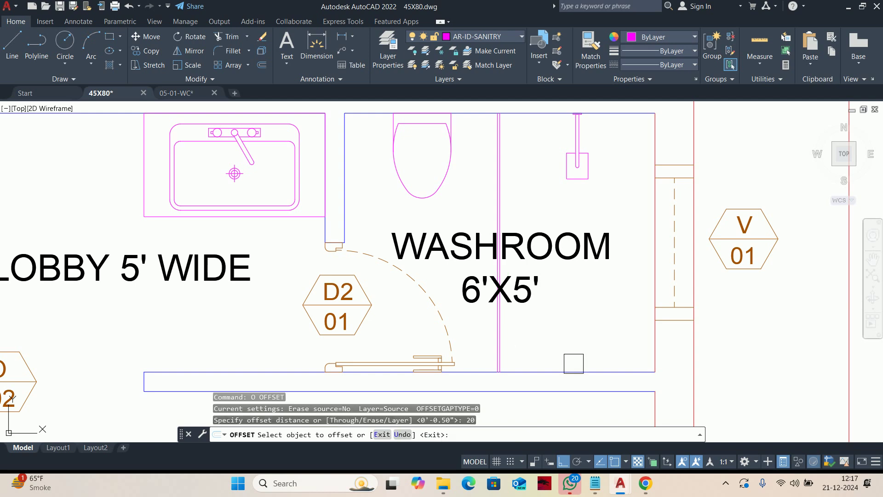
left_click(572, 370)
key("Escape")
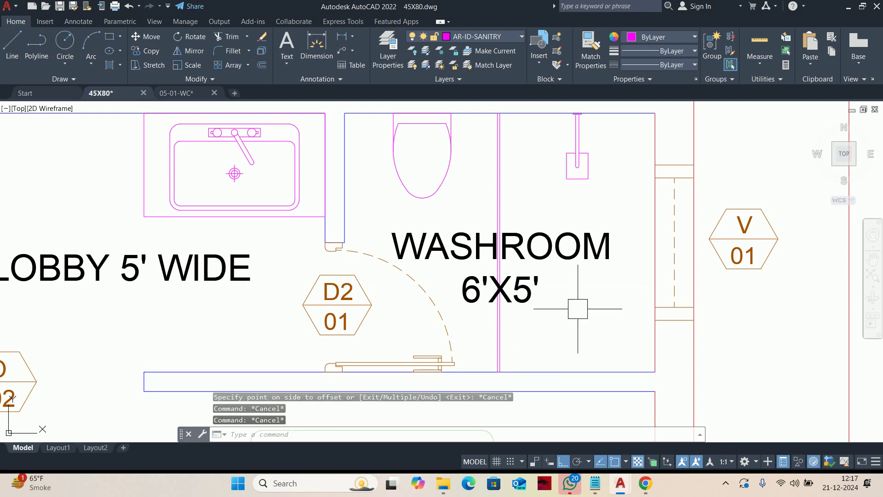
Offset the washroom's lower wall line upwards to the middle of the room's depth
type("o")
key("Return")
key("Return")
left_click(586, 371)
left_click(586, 313)
left_click(490, 248)
scroll(488, 246, "up", 8)
key("Escape")
key("Escape")
key("Escape")
scroll(564, 243, "down", 9)
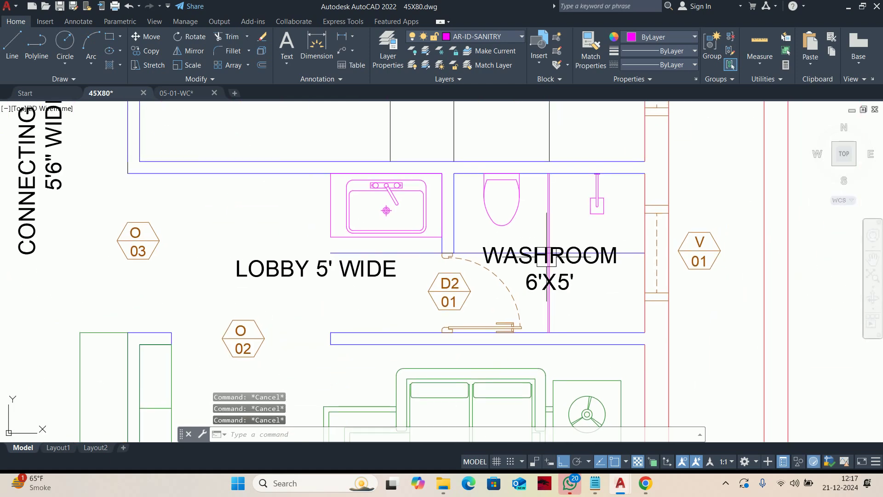
Turn off the layer of the WASHROOM 6'X5' label with LAYOFF
type("LAYOFF")
key("Return")
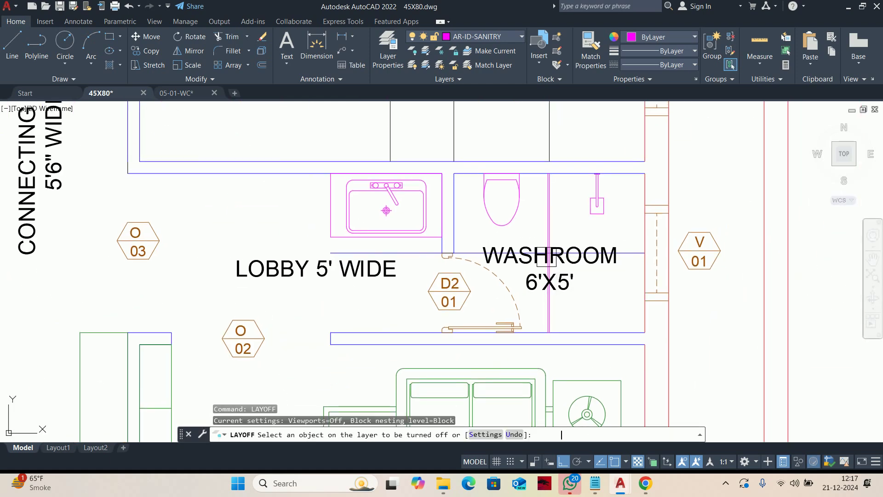
left_click(523, 277)
scroll(515, 265, "down", 4)
key("Escape")
key("Escape")
Trim the new horizontal line on both sides so only the piece between the two partition lines remains
scroll(526, 263, "up", 11)
mouse_move(609, 266)
middle_mouse_down()
mouse_move(508, 281)
mouse_move(439, 320)
middle_mouse_up()
key("Escape")
key("Return")
left_click(391, 268)
left_click(246, 269)
key("Escape")
key("Escape")
Trim away both partition lines below the short horizontal closing line
scroll(200, 270, "down", 4)
middle_click_drag(237, 260, 314, 217)
key("Escape")
key("Escape")
type("tr")
key("Return")
left_click(368, 268)
left_click(274, 250)
key("Return")
key("Escape")
scroll(293, 223, "down", 2)
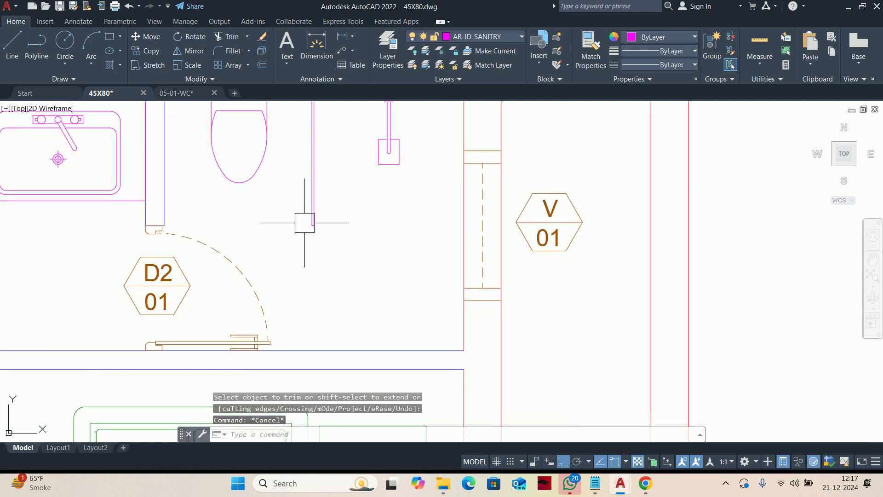
Match the properties of the partition lines onto the short closing line at their lower end
key("Return")
scroll(312, 221, "up", 2)
left_click(308, 210)
left_click(286, 206)
left_click(375, 283)
key("Return")
scroll(391, 281, "down", 2)
middle_click_drag(391, 271, 491, 151)
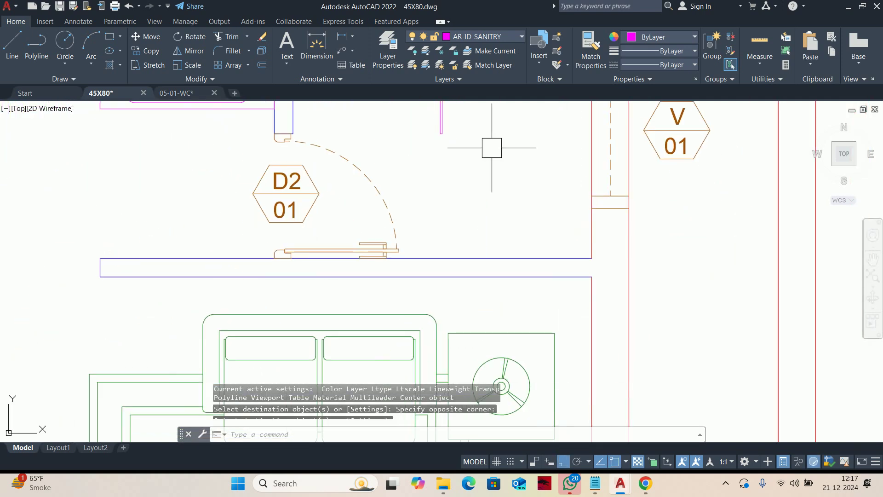
Draw a vertical helper line from the shower partition's lower end down to the washroom's lower wall
type("l")
key("Return")
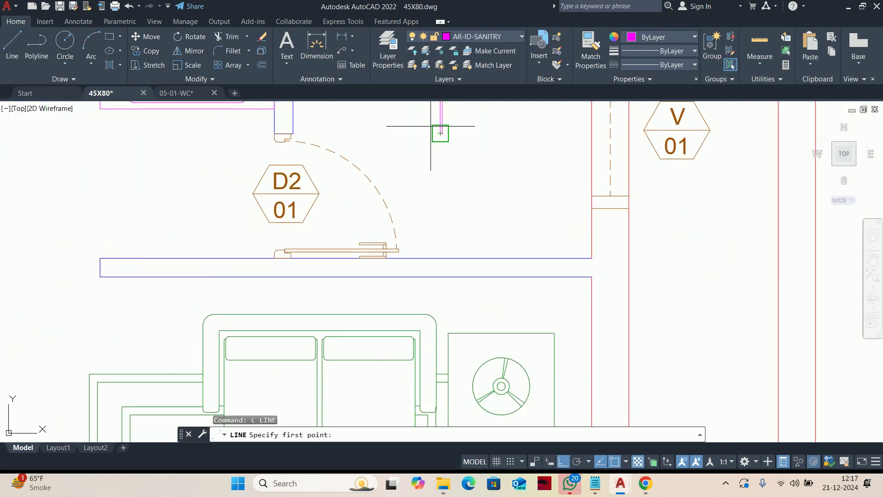
left_click(440, 133)
left_click(440, 258)
key("Escape")
Draw a thin rectangle from the helper line's foot on the wall up to the opposite lower corner of the partition
type("rec")
key("Return")
left_click(440, 258)
middle_click_drag(456, 167, 461, 187)
scroll(452, 155, "up", 6)
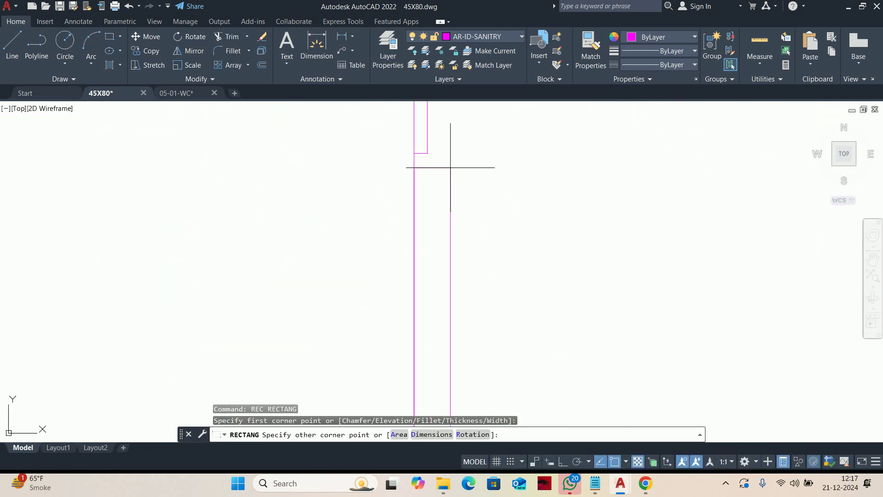
left_click(428, 153)
key("F8")
key("Return")
key("Escape")
Delete the vertical helper line that overlaps the thin rectangle's edge, keeping the rectangle
left_click(405, 158)
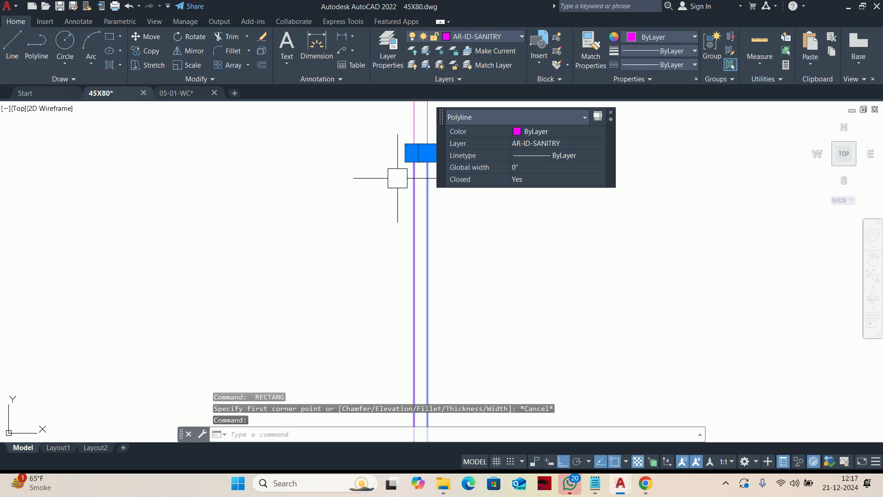
scroll(400, 180, "down", 4)
key("Escape")
left_click(457, 217)
left_click(348, 200)
scroll(399, 205, "up", 5)
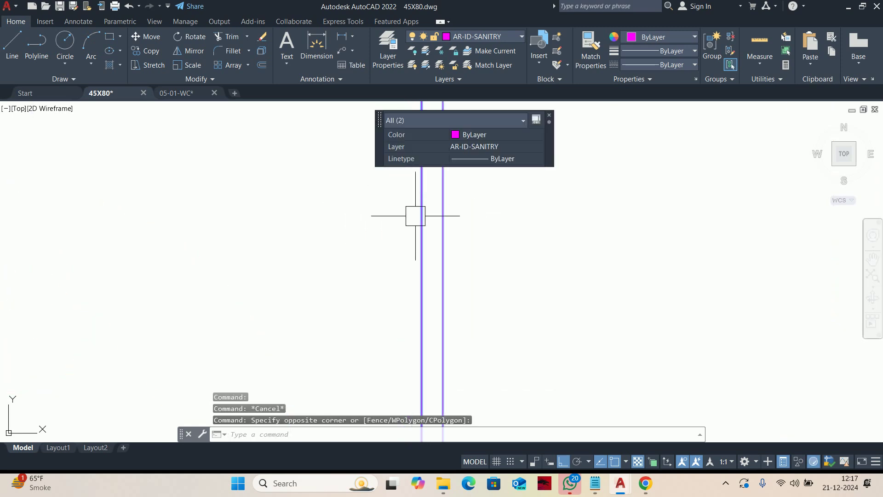
left_click(437, 213, "shift")
scroll(438, 218, "down", 5)
key("Delete")
scroll(437, 223, "down", 4)
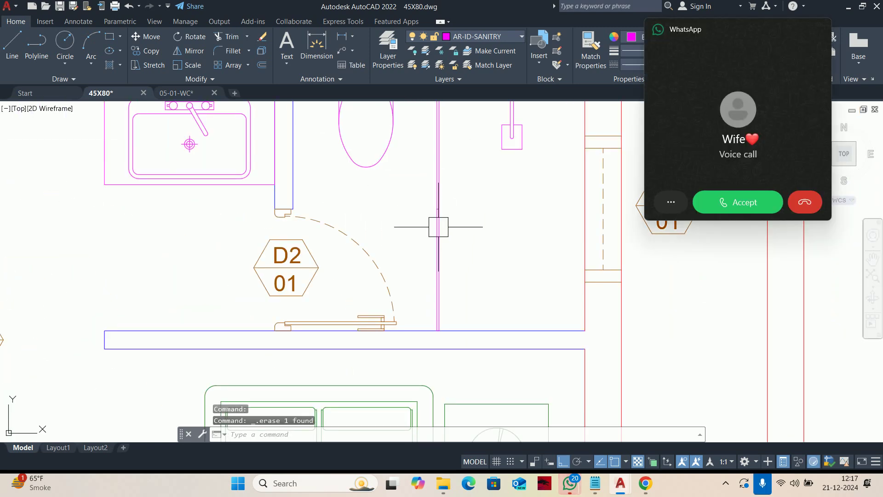
Decline the incoming voice call and clear any pending command in the drawing
left_click(786, 211)
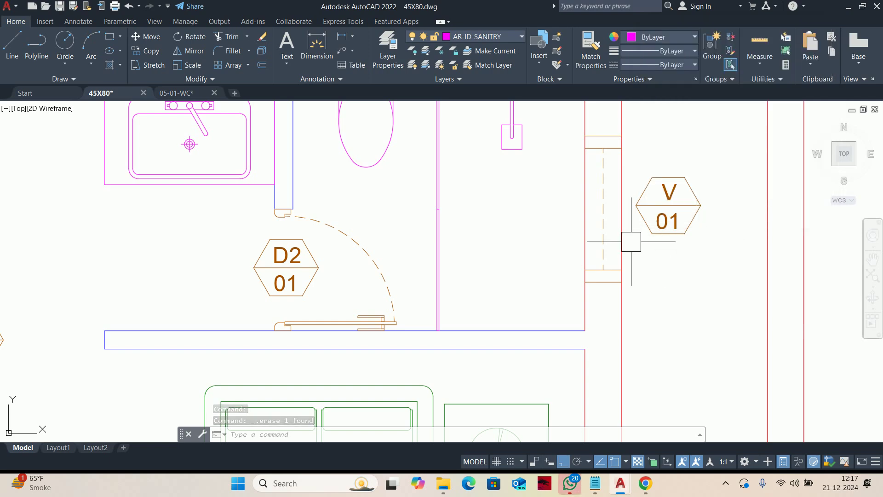
mouse_move(462, 241)
middle_mouse_down()
mouse_move(475, 235)
mouse_move(469, 229)
mouse_move(472, 239)
middle_mouse_up()
key("Escape")
key("Escape")
key("Escape")
Rotate the thin rectangle below the partition by -45° about its shower-side corner on the lower wall
type("ro")
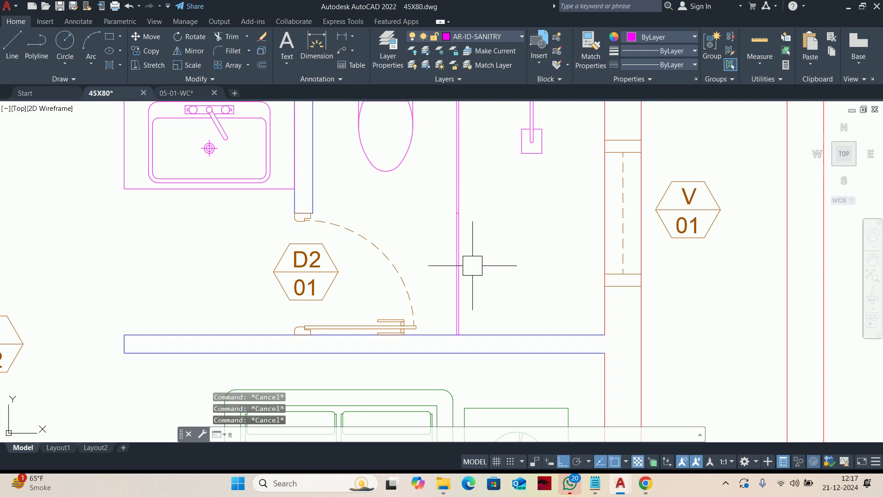
key("Return")
left_click(456, 260)
key("Return")
scroll(459, 333, "up", 6)
left_click(457, 340)
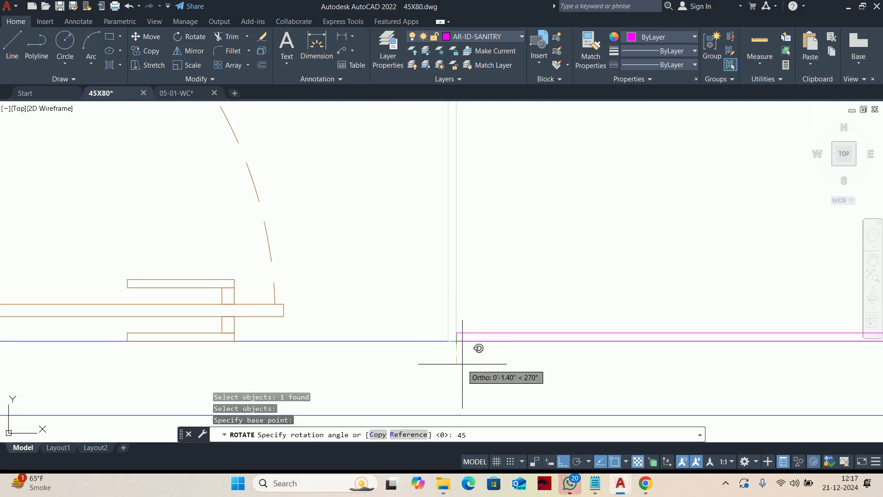
type("-45")
key("Return")
scroll(483, 290, "down", 6)
key("Escape")
key("Escape")
Change the rotated thin rectangle's linetype to a dashed one
scroll(487, 279, "up", 2)
left_click(487, 278)
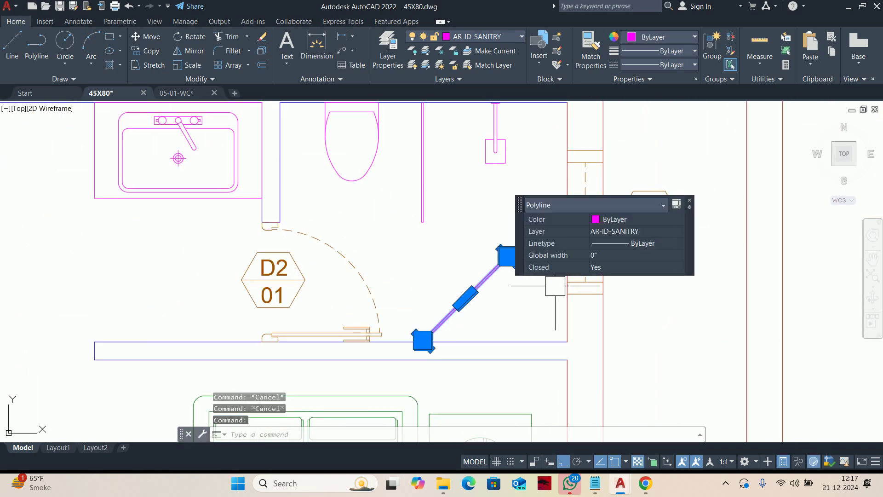
left_click(617, 243)
left_click(621, 284)
key("Escape")
scroll(474, 299, "up", 3)
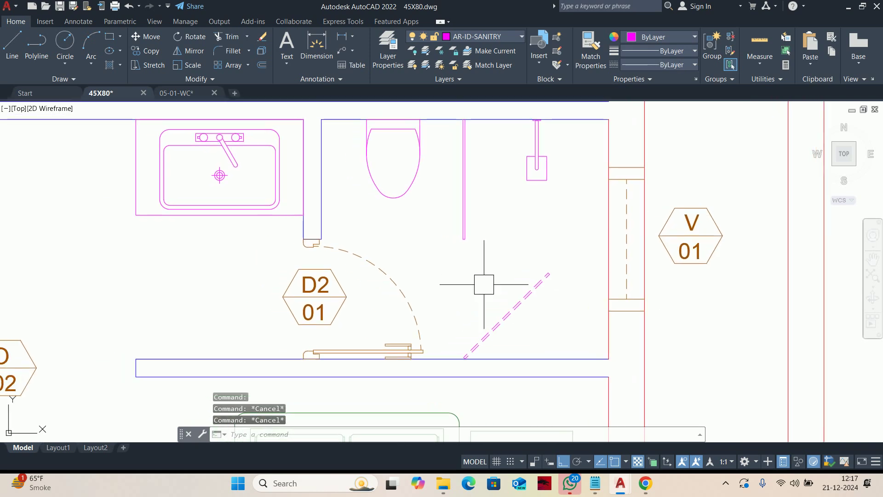
scroll(478, 304, "up", 4)
type("s")
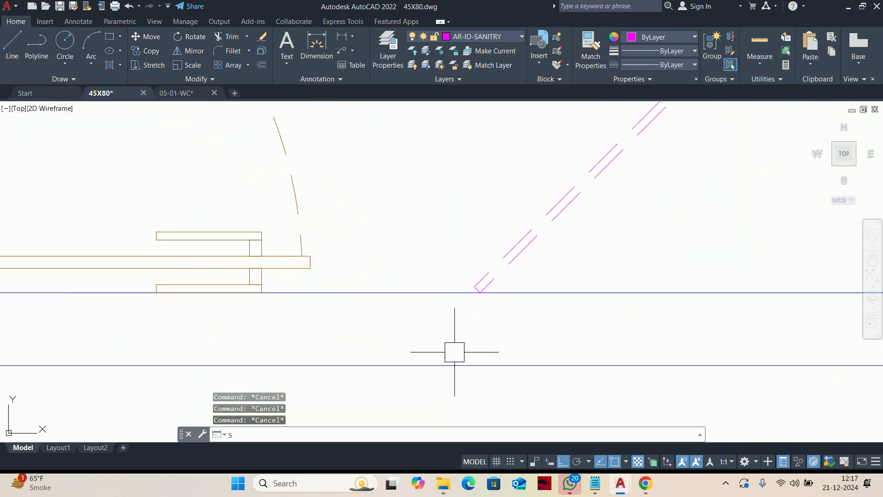
key("Return")
left_click(475, 281)
scroll(477, 288, "up", 3)
left_click(462, 293, "shift")
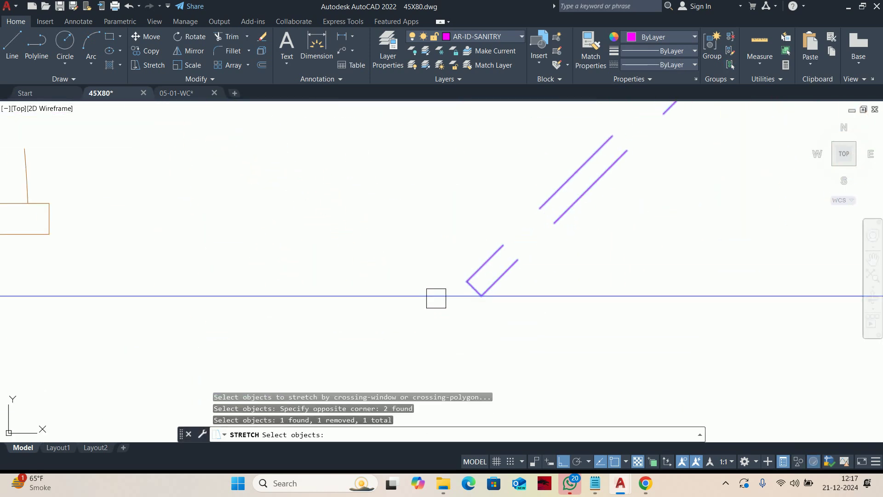
key("Return")
left_click(474, 288)
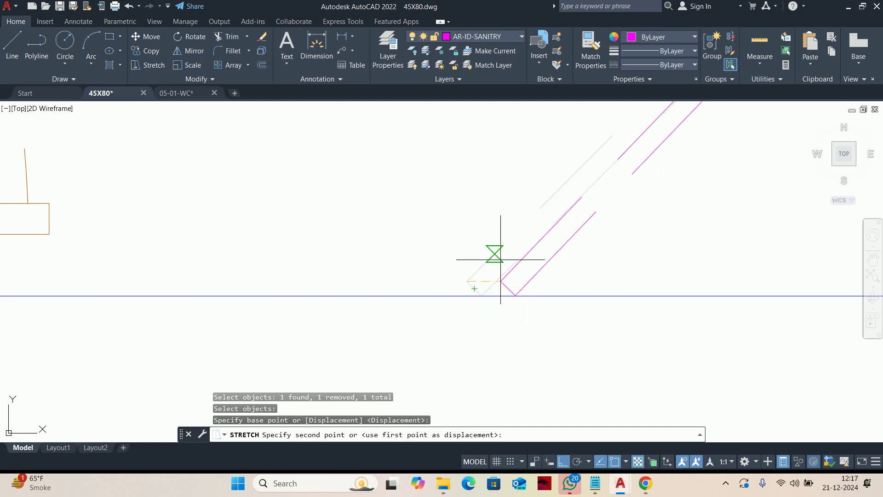
key("Escape")
scroll(485, 255, "down", 5)
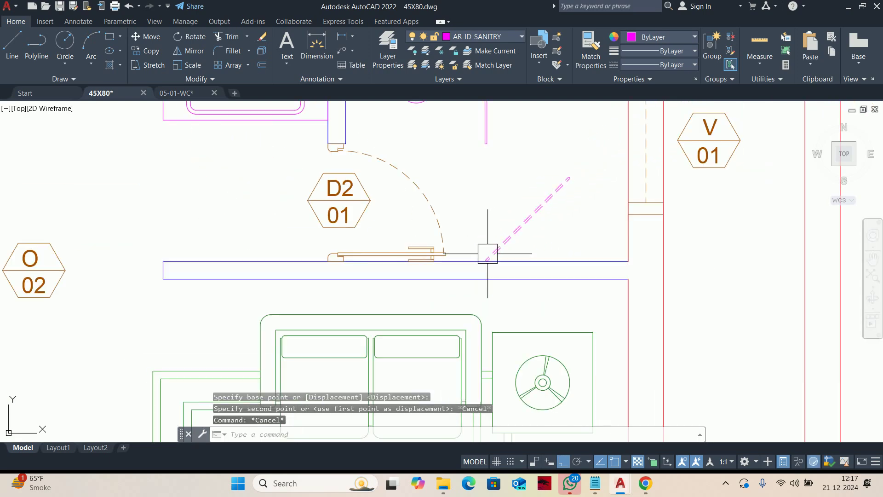
scroll(553, 240, "up", 2)
type("rec")
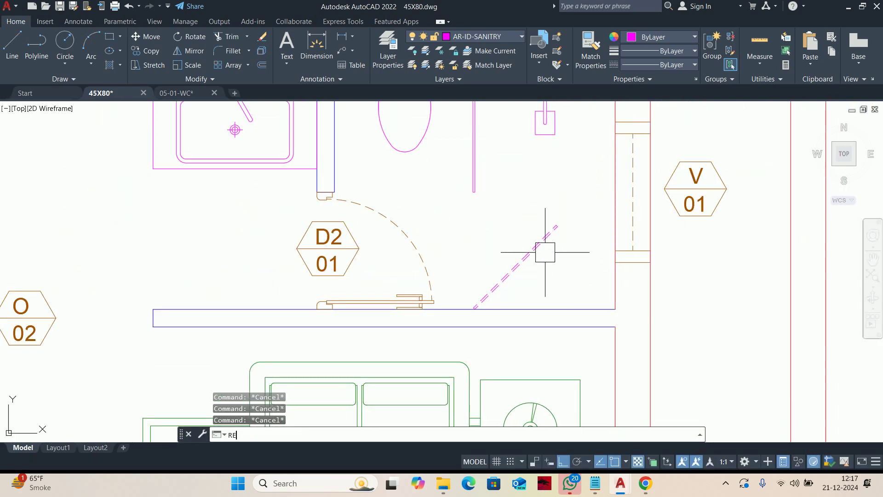
key("Return")
scroll(544, 257, "up", 4)
scroll(562, 230, "up", 1)
scroll(548, 234, "down", 4)
key("ctrl+z")
key("ctrl+z")
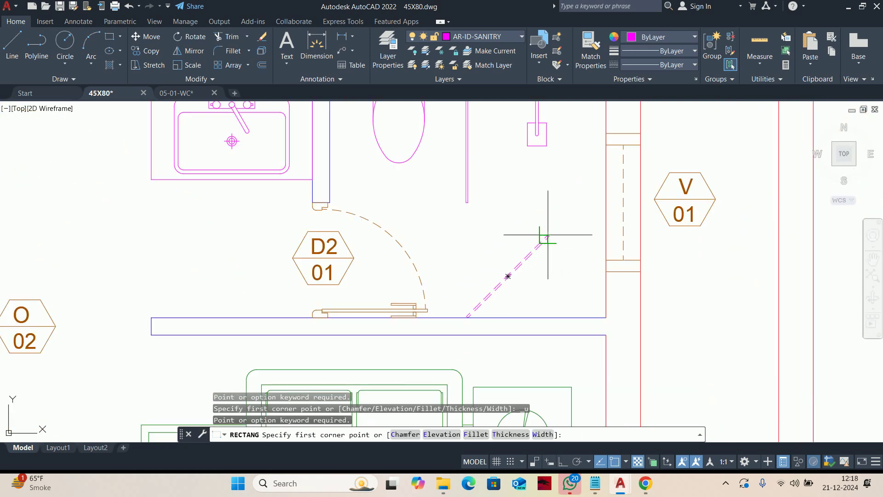
key("Escape")
key("Escape")
Undo the thin rectangle's dashed linetype and its rotation
key("ctrl+z")
key("ctrl+z")
key("ctrl+z")
key("ctrl+z")
key("ctrl+z")
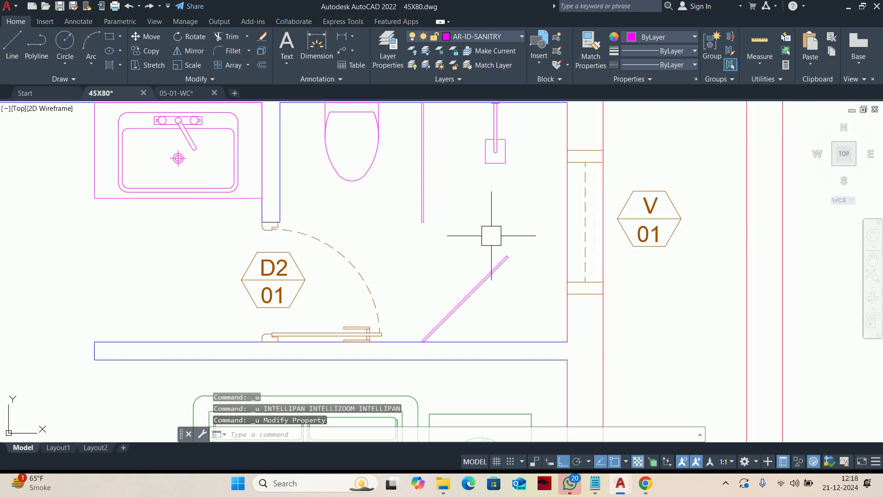
key("ctrl+z")
key("ctrl+z")
key("ctrl+z")
key("Escape")
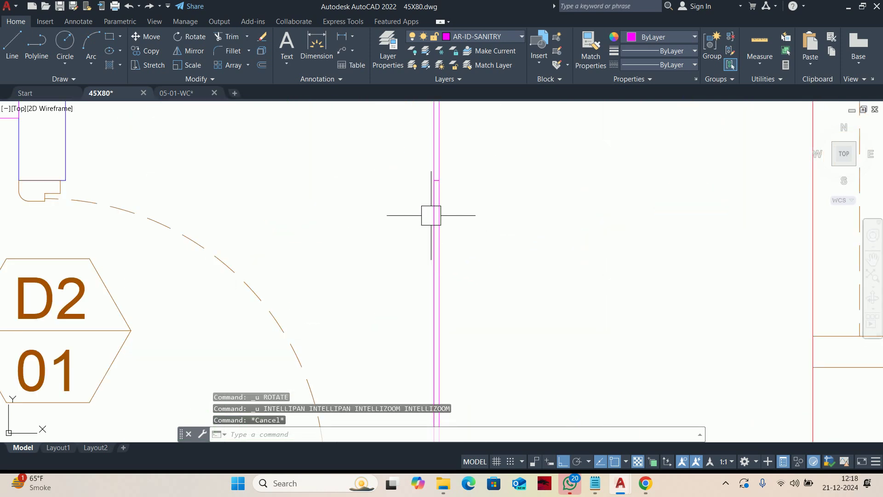
Draw a 1" by 0.5" rectangle in the empty area on the shower side of the door panel
type("rec")
key("Return")
scroll(493, 219, "up", 4)
left_click(591, 204)
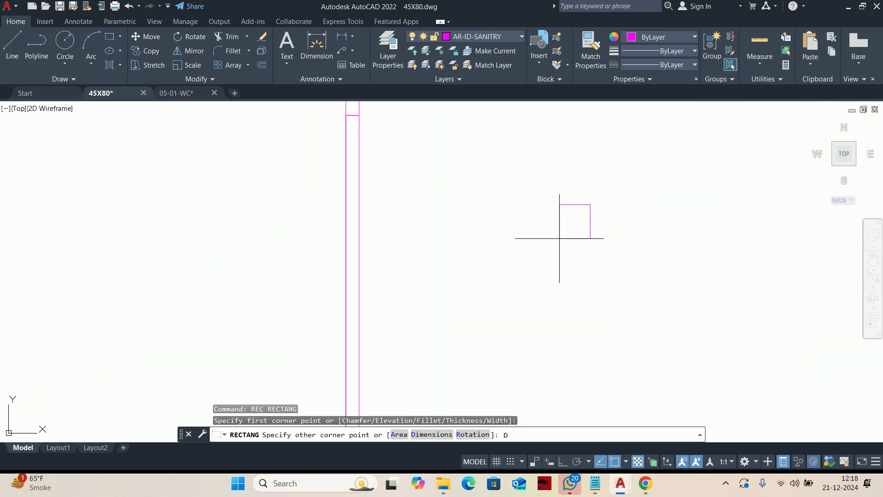
key("Return")
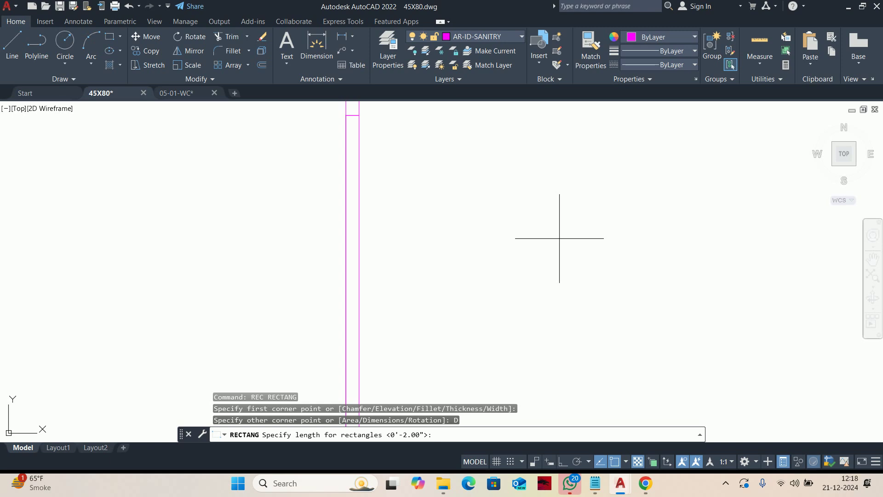
type("1")
key("Return")
type(".5")
key("Return")
key("Escape")
key("Escape")
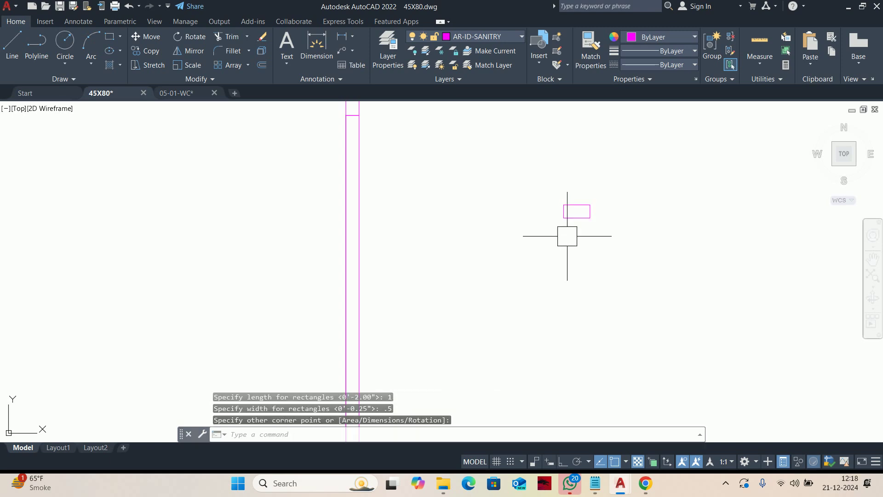
Draw a 0.25" by 6" upright rectangle hanging from the small rectangle's upper-left corner, on its outer side
type("REC")
key("Return")
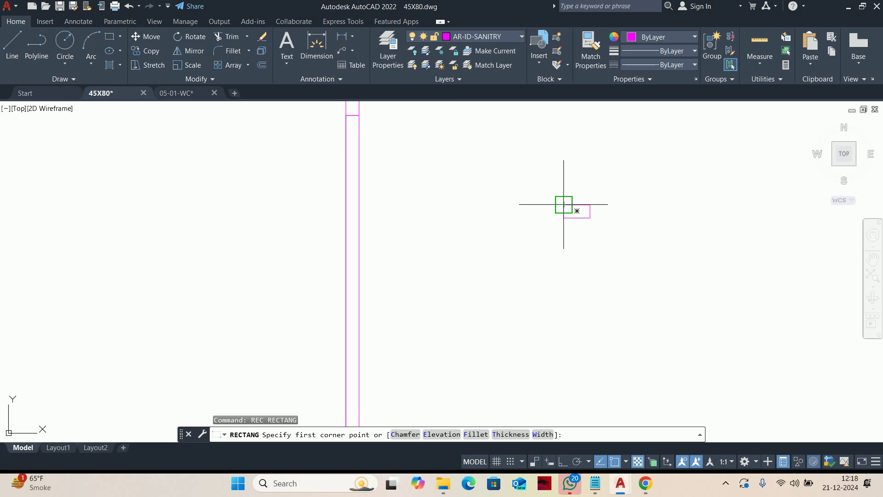
left_click(568, 206)
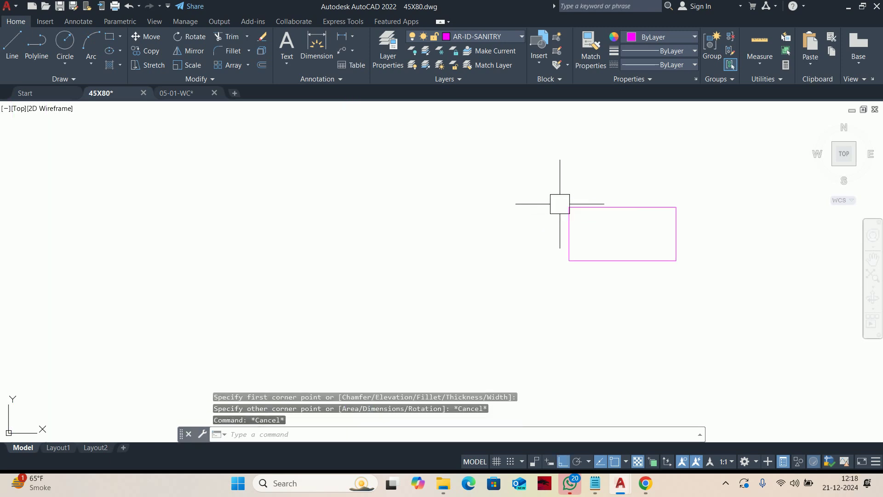
type("D")
key("Return")
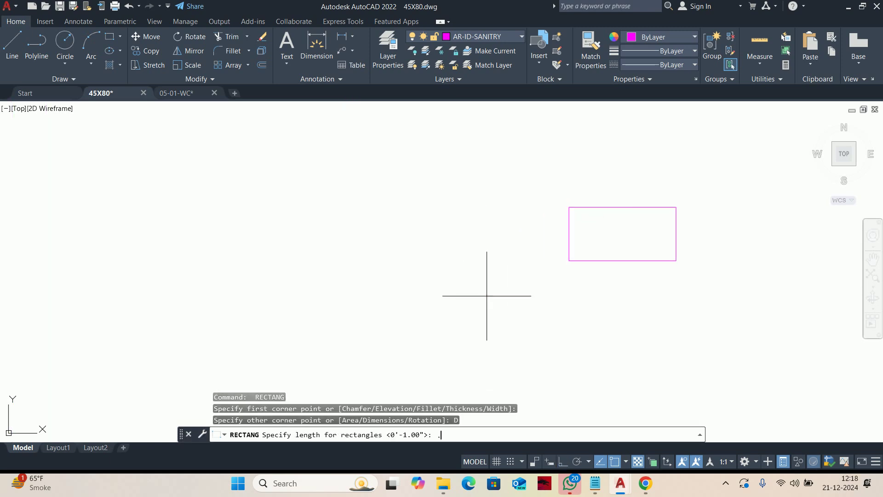
type(".25")
key("Return")
type("6")
key("Return")
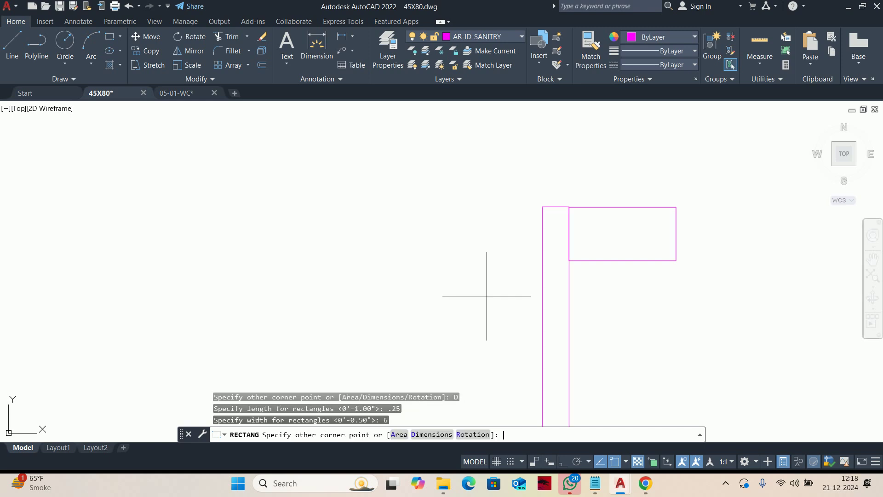
left_click(457, 286)
key("Escape")
key("Escape")
key("Escape")
Mirror both handle rectangles about a vertical line through the short piece's free end, keeping the originals
scroll(523, 245, "down", 4)
scroll(523, 258, "up", 1)
middle_click_drag(530, 262, 477, 285)
type("mi")
key("Return")
left_click(512, 289)
left_click(473, 219)
key("Return")
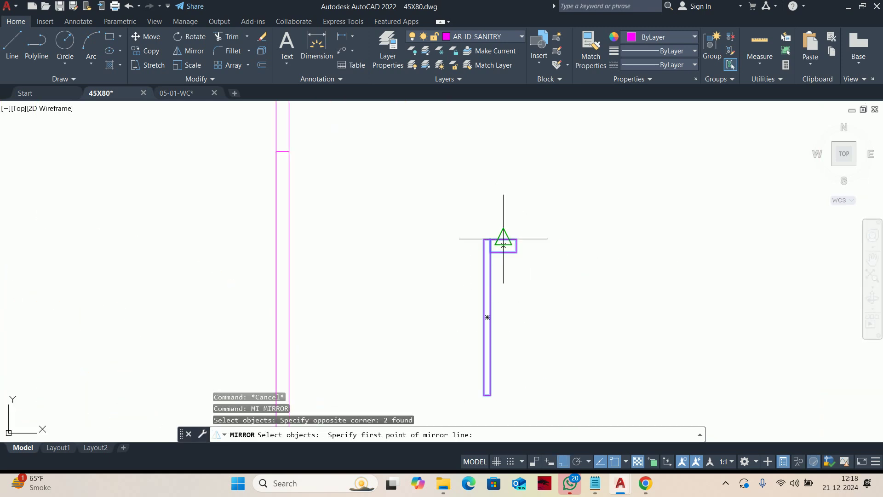
left_click(517, 239)
left_click(519, 198)
key("Return")
Move the mirrored handle half 0.5" to the right, away from the original half
scroll(554, 247, "up", 2)
type("m")
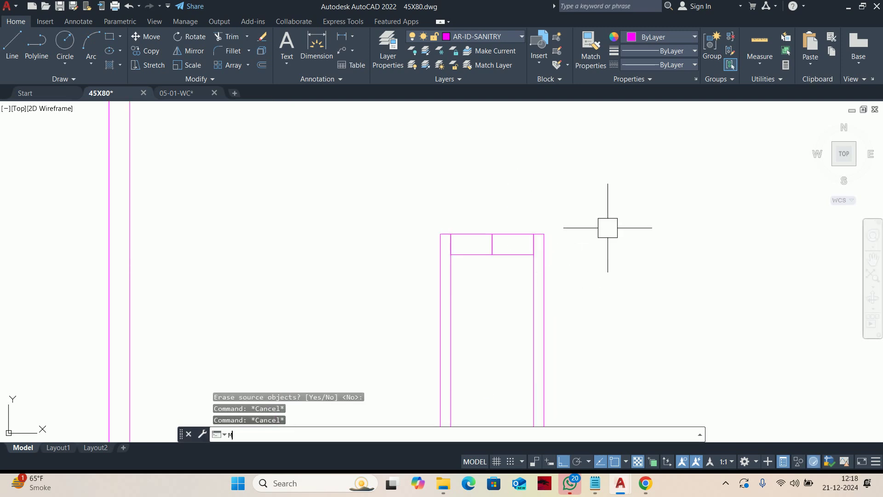
key("Return")
left_click(613, 201)
left_click(550, 253)
key("Return")
left_click(513, 189)
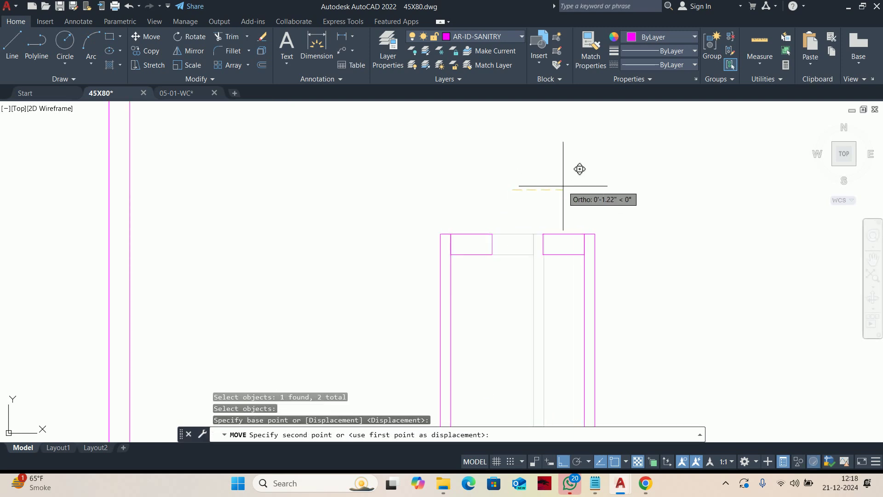
key("Return")
scroll(555, 241, "down", 2)
key("Escape")
key("Escape")
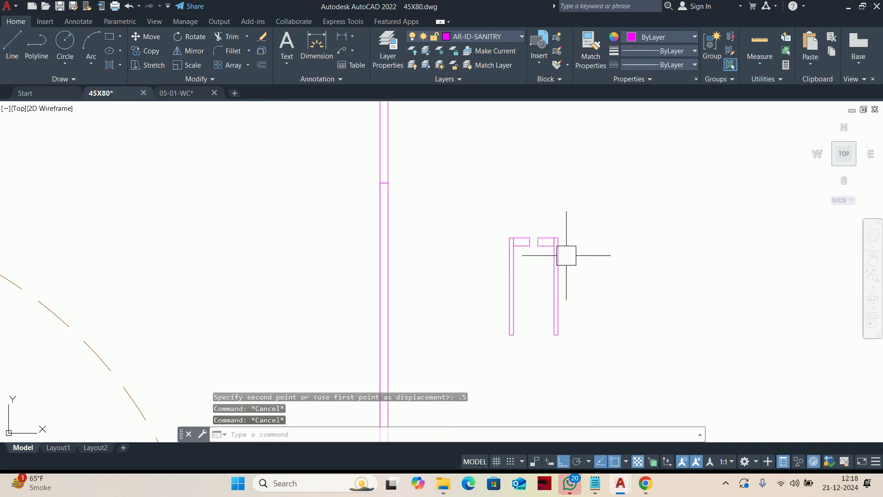
type("m")
key("Return")
left_click(596, 281)
left_click(478, 198)
key("Return")
scroll(506, 216, "up", 4)
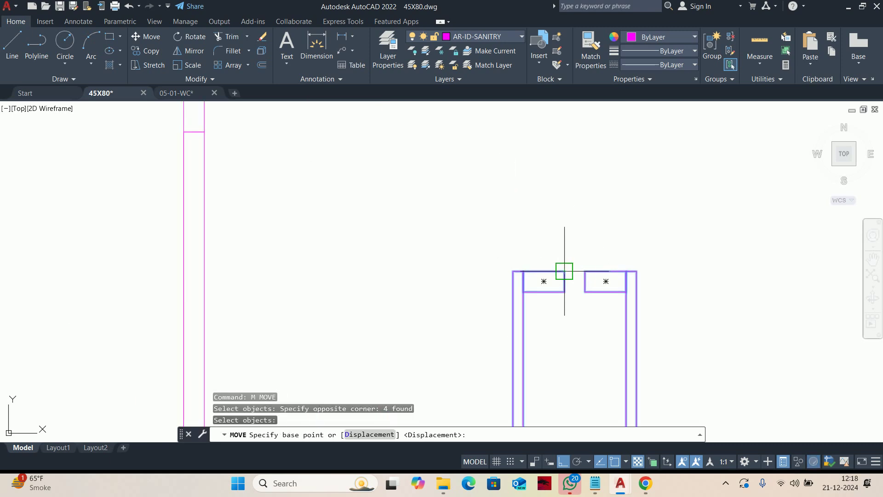
key("Escape")
key("Escape")
Move the four handle pieces onto the door panel so the short pieces butt against both its faces at its upper end
key("Return")
left_click(689, 326)
left_click(403, 214)
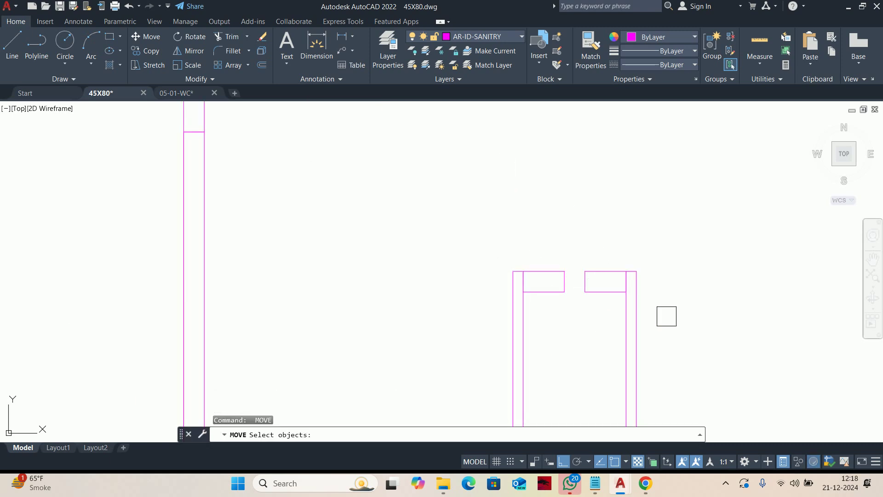
key("Return")
left_click(564, 271)
middle_click_drag(329, 183, 306, 227)
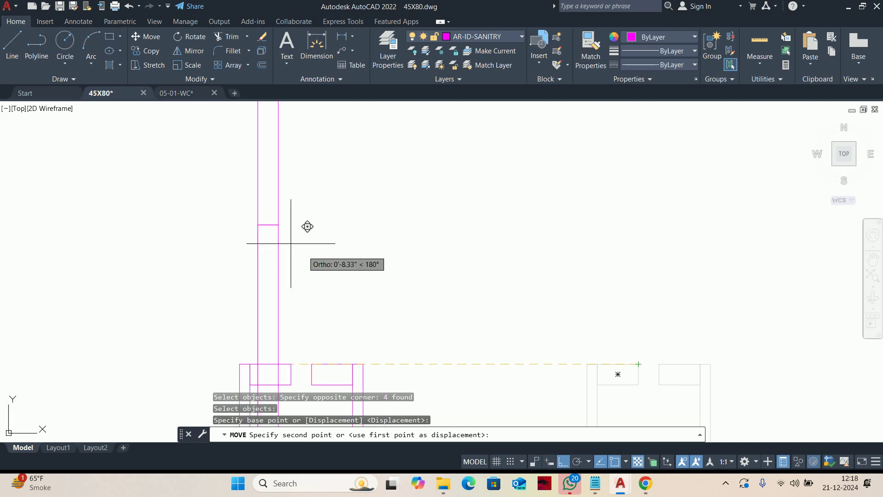
left_click(248, 231)
Move the whole handle 2" down along the door panel
key("Escape")
key("Escape")
type("m")
key("space")
left_click(349, 266)
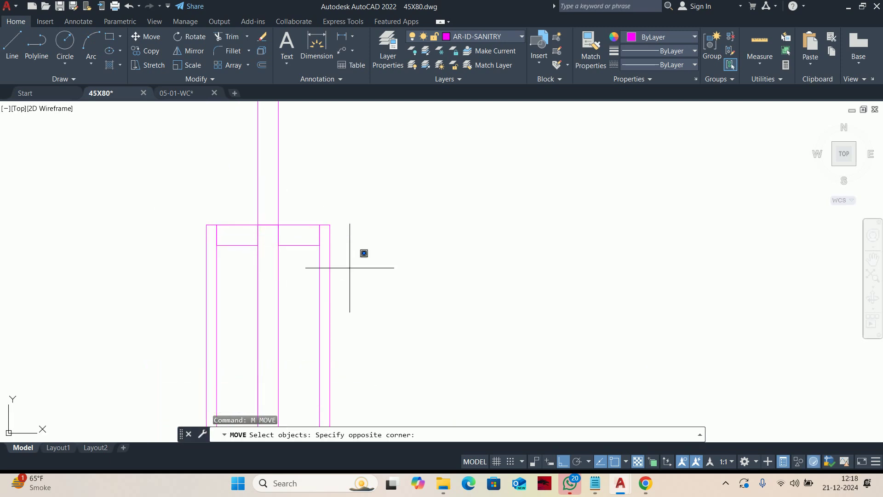
left_click(295, 183)
left_click(237, 188)
left_click(221, 206)
key("Return")
left_click(522, 225)
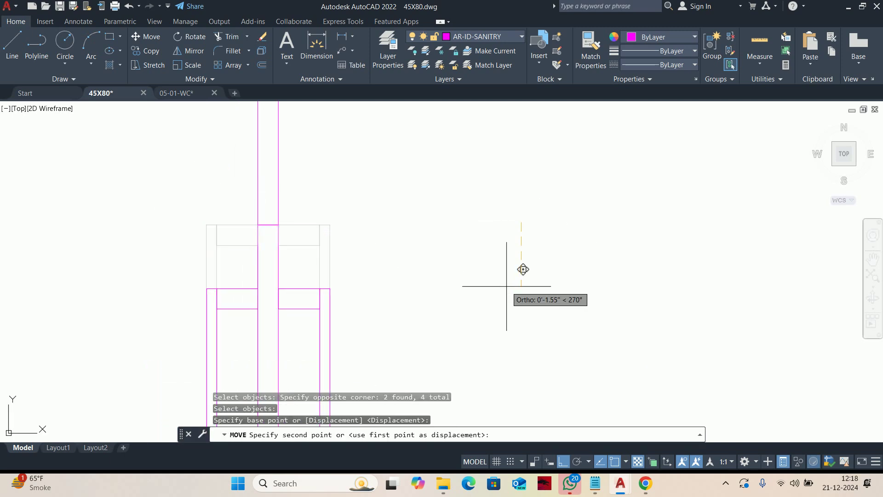
type("2")
key("Return")
Stretch the lower ends of the handle's two long bars 6" downward
scroll(506, 286, "down", 5)
middle_click_drag(490, 299, 498, 184)
key("Escape")
key("Escape")
key("Escape")
key("Return")
left_click(568, 276)
left_click(388, 217)
key("Return")
left_click(554, 233)
type("6")
key("Return")
middle_click_drag(559, 292, 571, 225)
Stretch the lower ends of both handle bars downward by another 6"
key("Escape")
key("Escape")
key("Return")
left_click(526, 246)
left_click(437, 213)
key("Return")
left_click(572, 257)
type("6")
key("Return")
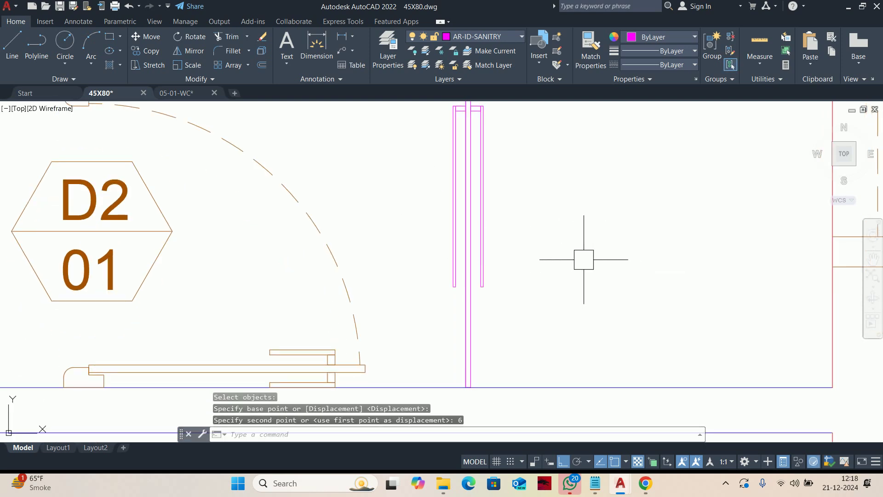
scroll(584, 260, "down", 4)
key("Escape")
key("Escape")
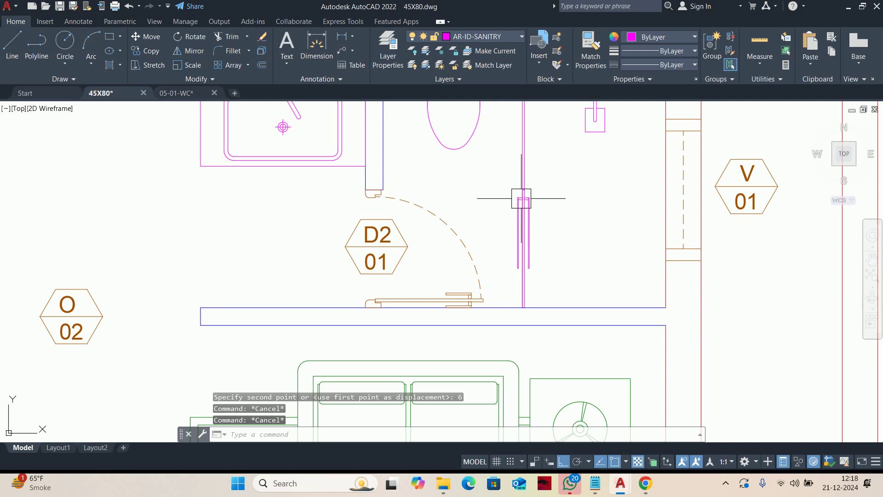
Mirror the two short connector pieces about the handle bars' horizontal midline onto their lower ends, keeping the originals
key("Escape")
type("mi")
key("Return")
scroll(517, 195, "up", 5)
left_click(504, 184)
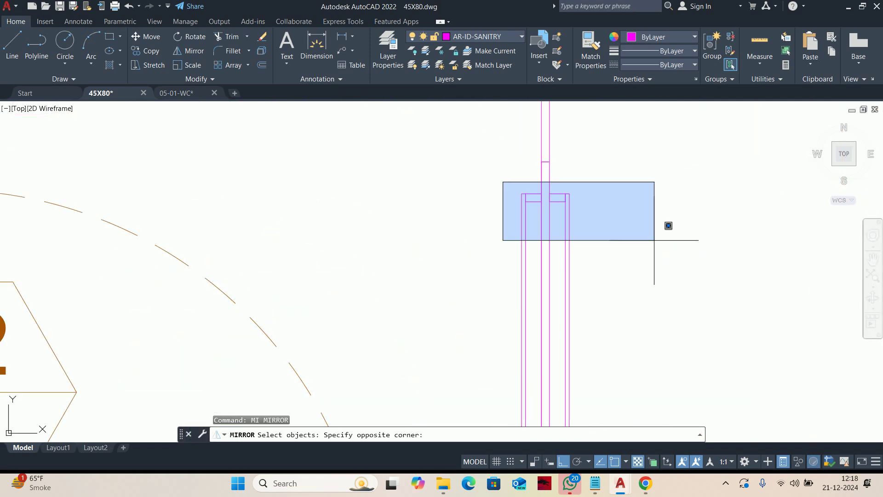
left_click(571, 205)
key("Return")
scroll(586, 247, "down", 4)
left_click(578, 284)
left_click(680, 292)
scroll(625, 265, "down", 1)
key("Escape")
Move the complete handle vertically from the midpoint of its bars to the door panel's midpoint to centre it
type("m")
key("Return")
scroll(531, 206, "up", 2)
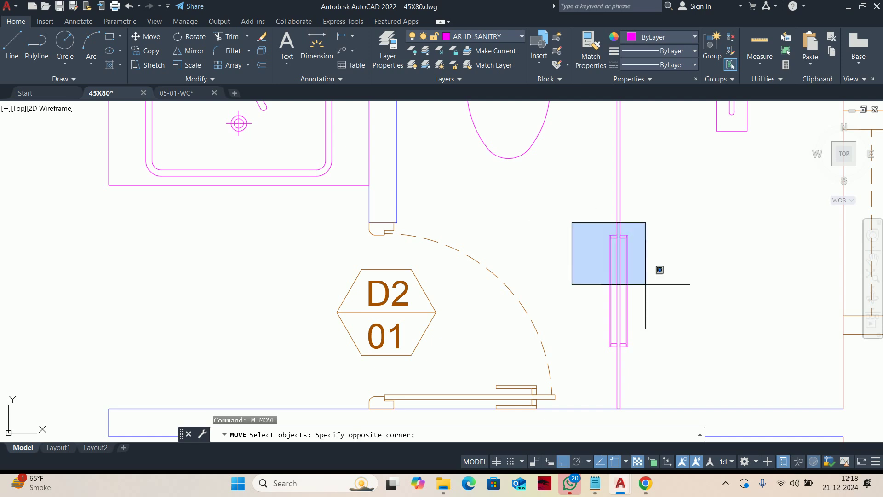
middle_click_drag(702, 346, 683, 310)
left_click(547, 197)
scroll(582, 195, "up", 5)
left_click(582, 193)
scroll(713, 322, "down", 3)
middle_click_drag(718, 334, 687, 279)
left_click(731, 424)
scroll(704, 381, "down", 2)
middle_click_drag(702, 382, 615, 284)
scroll(611, 309, "up", 4)
scroll(611, 310, "down", 5)
scroll(592, 270, "up", 3)
key("Return")
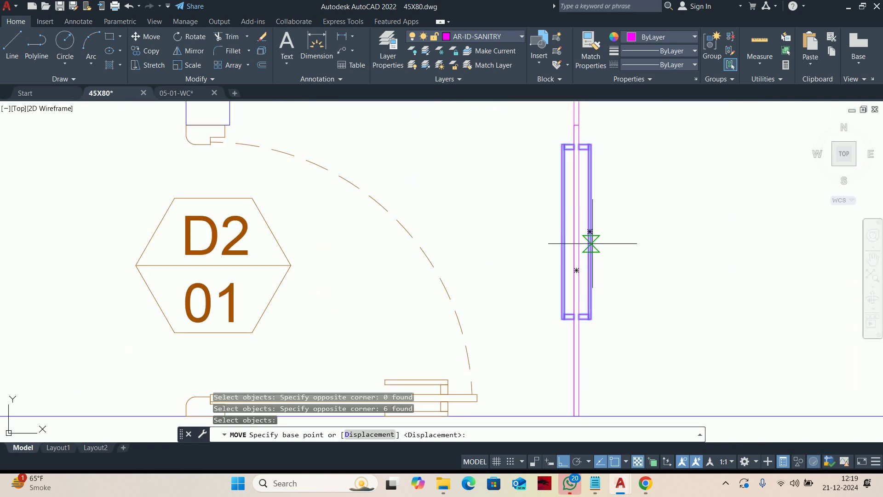
scroll(590, 243, "up", 3)
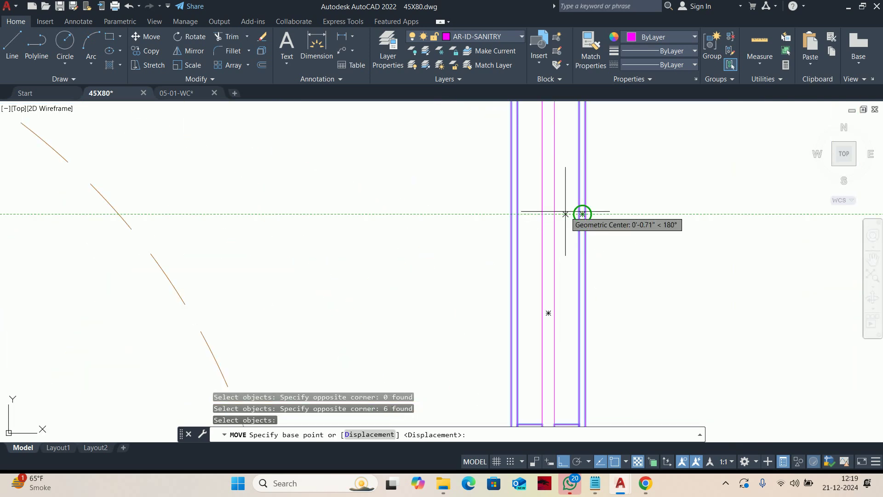
scroll(561, 214, "up", 3)
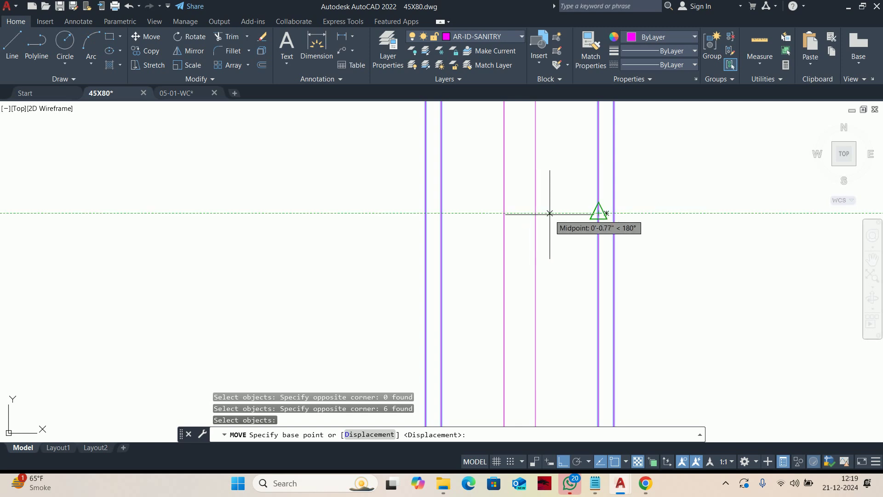
left_click(549, 215)
scroll(549, 280, "down", 5)
scroll(553, 288, "up", 3)
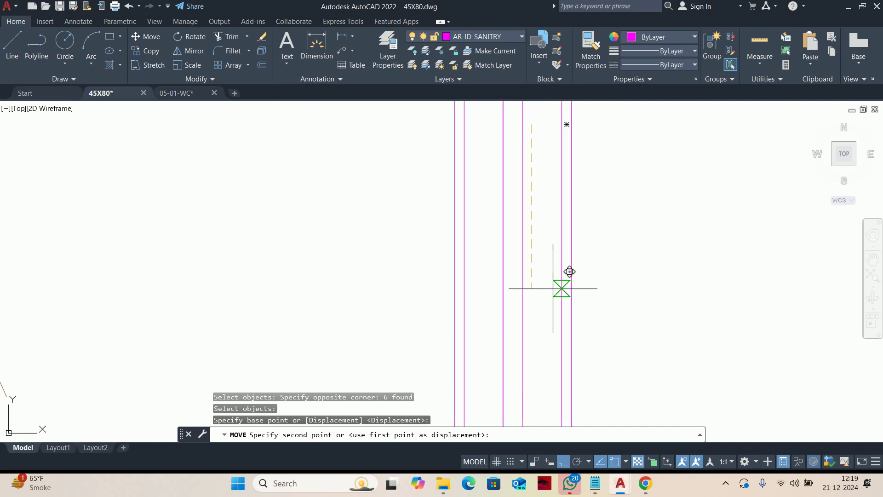
scroll(529, 263, "down", 3)
scroll(524, 272, "up", 4)
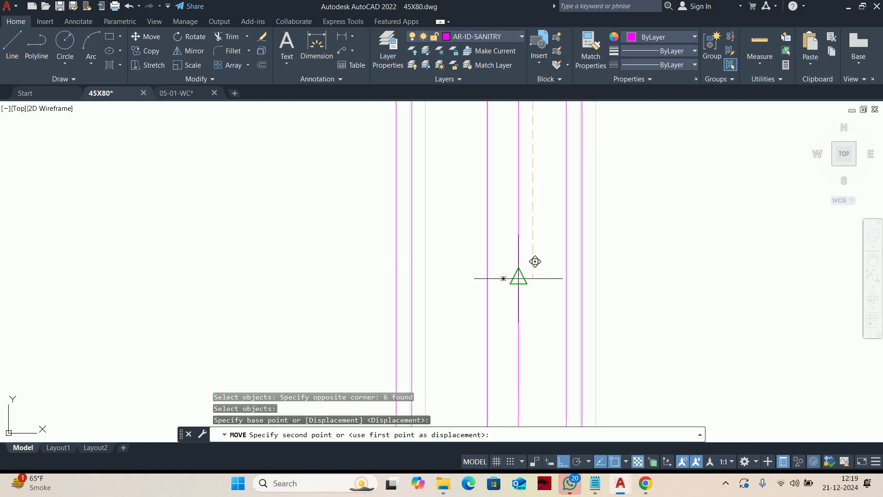
left_click(536, 284)
scroll(537, 277, "down", 8)
key("Escape")
key("Escape")
middle_click_drag(623, 284, 588, 300)
key("Escape")
type("ro")
key("Return")
left_click(581, 282)
left_click(463, 234)
key("Escape")
key("Escape")
Rotate the door panel and its handle by -45° about the panel's shower-side corner on the lower wall
type("Ro")
key("Return")
left_click(526, 362)
left_click(465, 227)
scroll(500, 177, "up", 3)
left_click(501, 401)
middle_click_drag(503, 401, 511, 263)
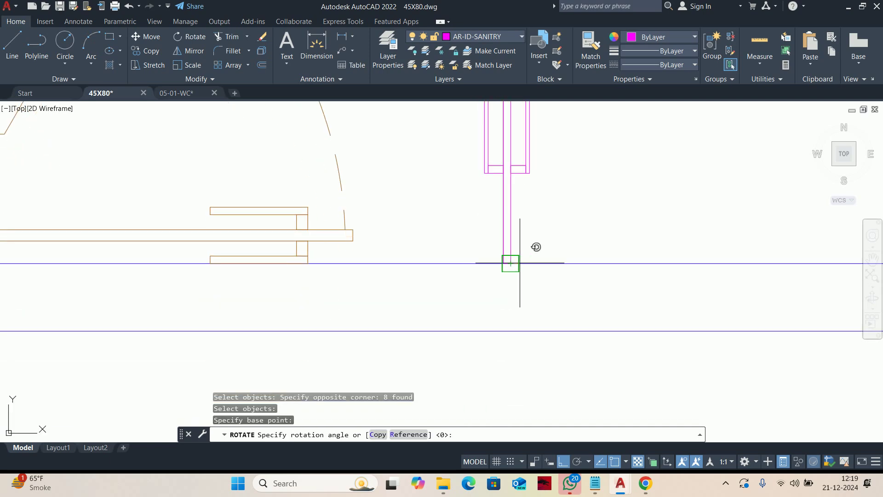
key("Return")
key("Escape")
key("Escape")
Give the angled shower door panel and its complete handle a dashed linetype
scroll(575, 223, "down", 5)
scroll(550, 241, "up", 4)
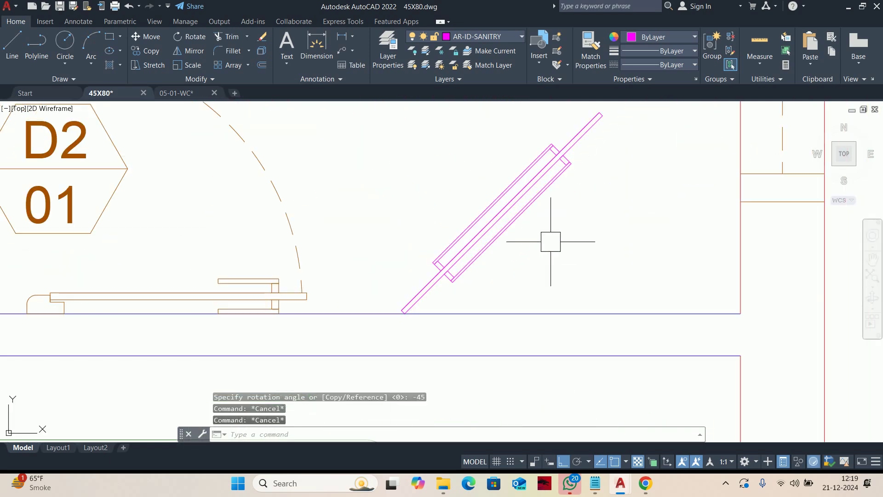
left_click(632, 263)
left_click(401, 136)
middle_click_drag(422, 178, 396, 210)
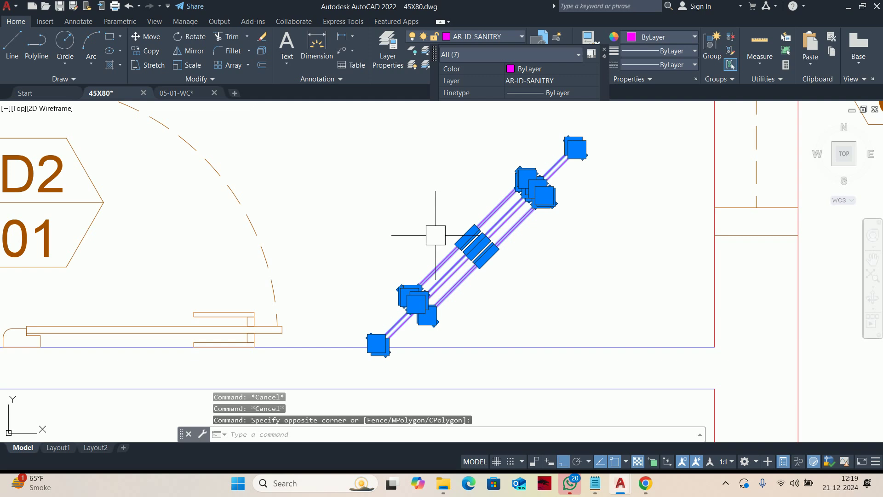
scroll(451, 319, "up", 4)
left_click(453, 319)
left_click(298, 230)
scroll(380, 247, "down", 4)
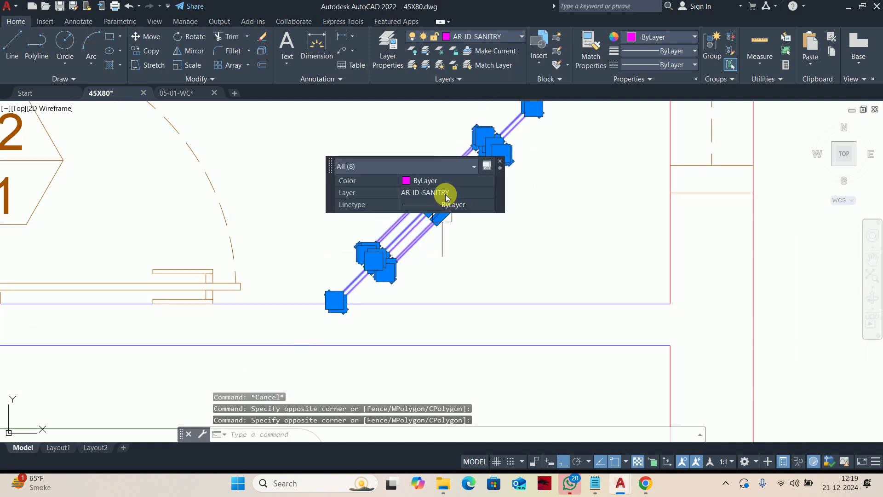
left_click(445, 194)
left_click(437, 192)
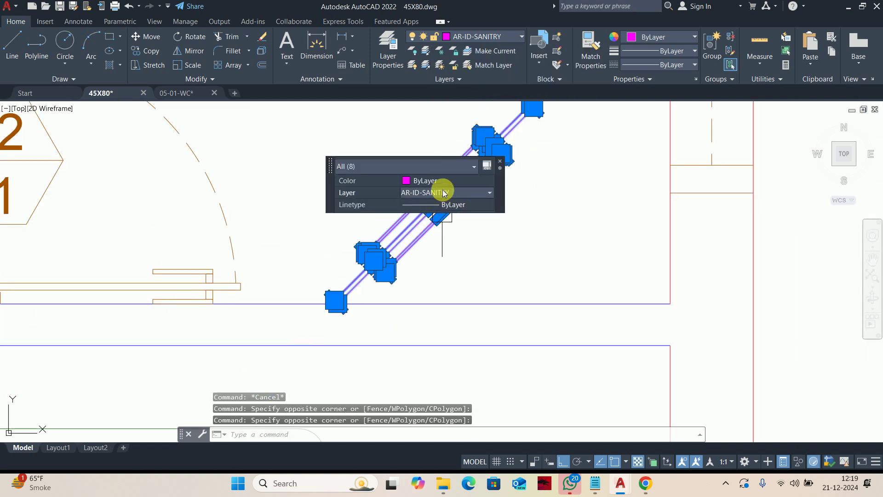
left_click(450, 206)
left_click(414, 244)
key("Escape")
key("Escape")
scroll(529, 213, "down", 4)
mouse_move(529, 213)
middle_mouse_down()
mouse_move(584, 219)
mouse_move(565, 215)
mouse_move(572, 226)
mouse_move(554, 234)
middle_mouse_up()
scroll(569, 215, "down", 4)
scroll(572, 225, "up", 3)
scroll(574, 222, "up", 2)
middle_click_drag(468, 191, 468, 207)
middle_click_drag(506, 173, 496, 206)
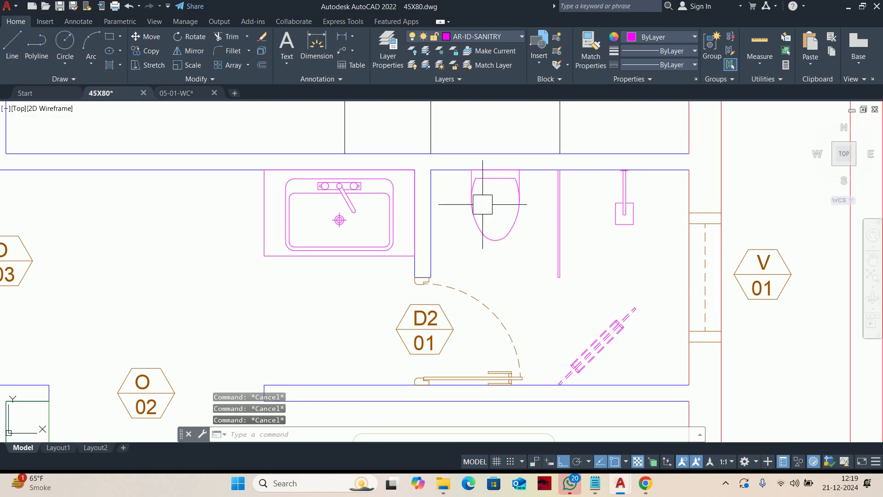
type("rec")
key("Return")
scroll(467, 203, "up", 2)
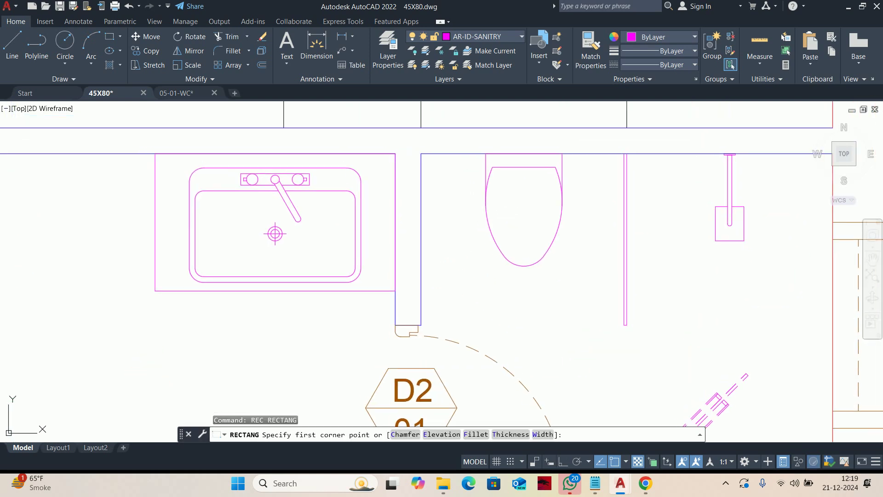
key("Escape")
Look over the whole floor plan and check which rooms have fixtures, including the shower in the 6'X5' washroom
scroll(483, 204, "down", 4)
middle_click_drag(439, 245, 491, 256)
mouse_move(575, 232)
middle_mouse_down()
mouse_move(628, 240)
mouse_move(574, 282)
mouse_move(570, 240)
mouse_move(580, 319)
mouse_move(580, 280)
middle_mouse_up()
key("Escape")
scroll(619, 237, "down", 4)
key("Escape")
key("Escape")
middle_click_drag(469, 146, 450, 253)
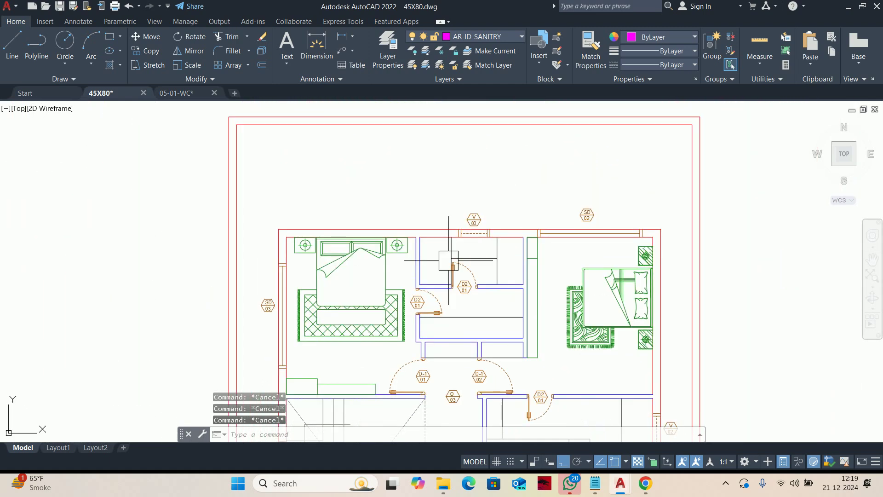
scroll(523, 268, "up", 2)
scroll(505, 252, "down", 5)
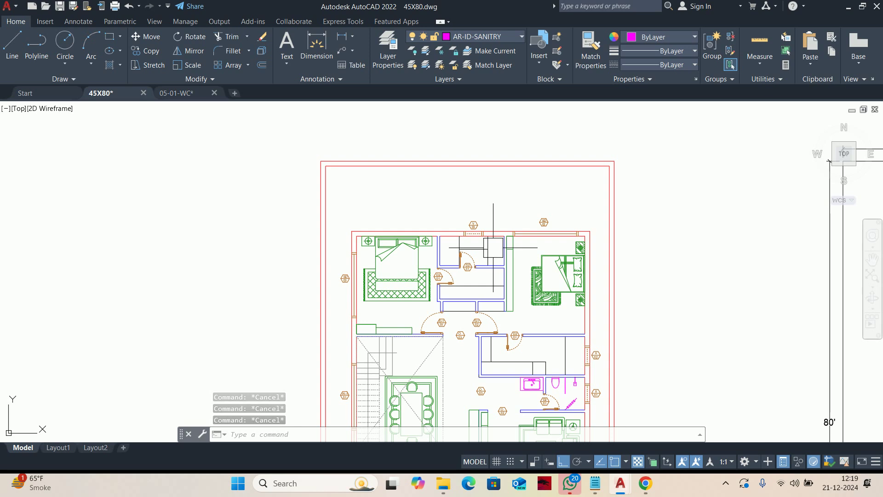
middle_click_drag(507, 255, 467, 151)
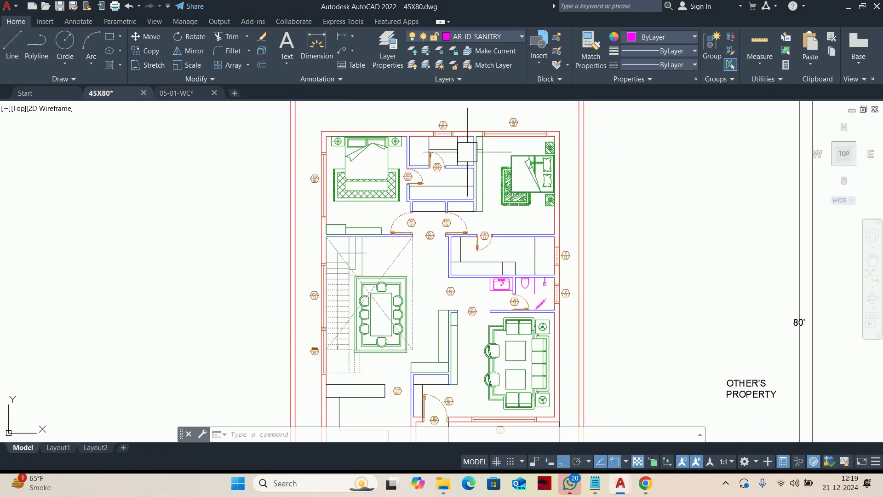
scroll(485, 181, "down", 2)
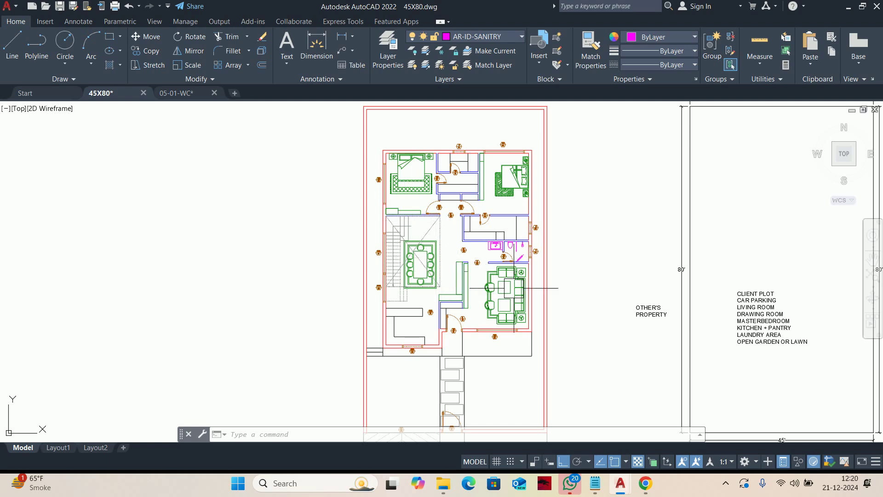
scroll(475, 297, "up", 4)
middle_click_drag(370, 327, 400, 249)
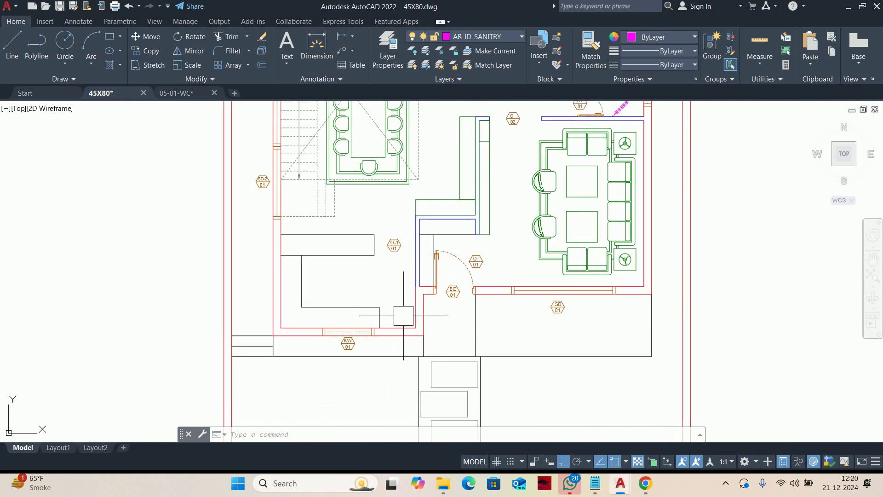
scroll(386, 304, "down", 2)
scroll(386, 304, "down", 2)
scroll(434, 212, "up", 5)
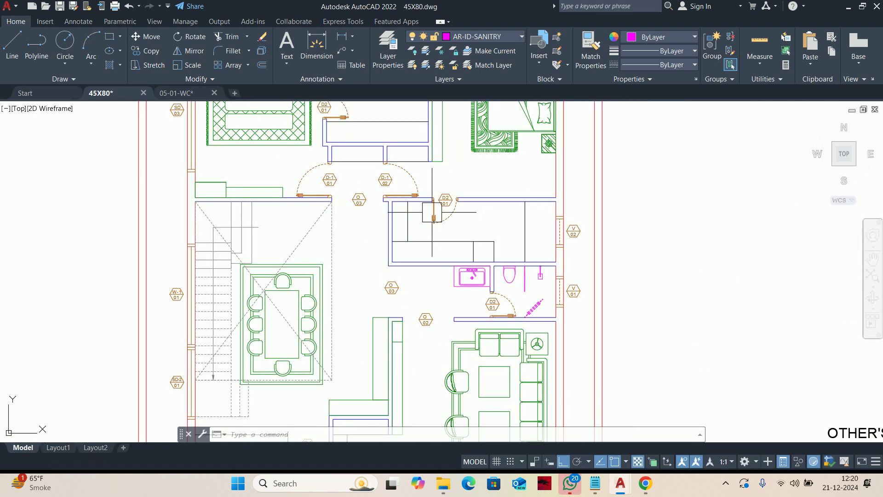
middle_click_drag(431, 212, 420, 258)
scroll(420, 258, "up", 2)
scroll(478, 284, "down", 2)
middle_click_drag(491, 289, 472, 288)
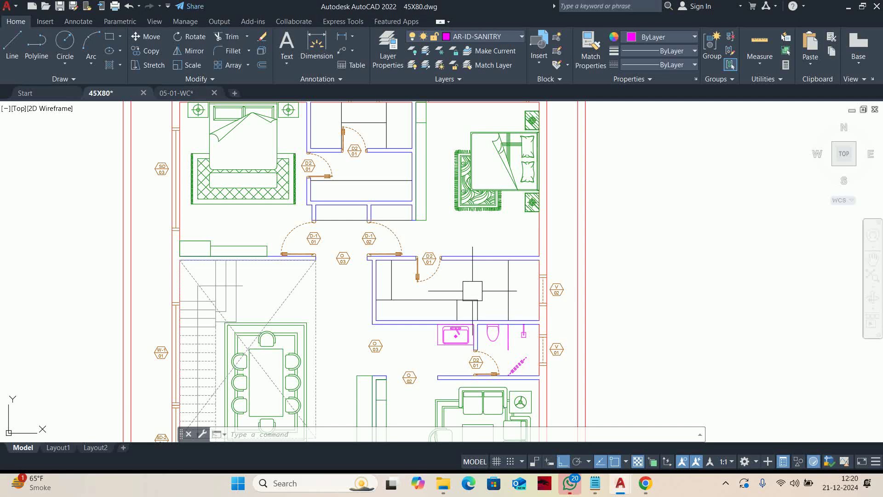
scroll(520, 329, "up", 2)
left_click(494, 334)
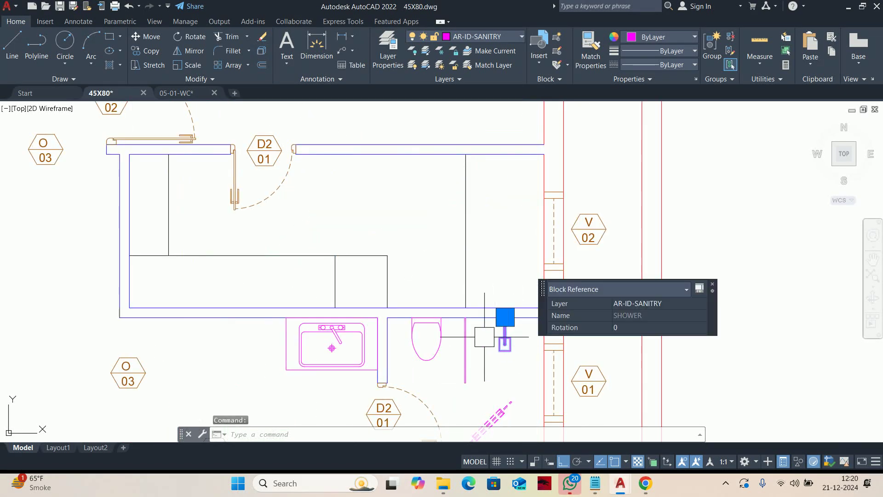
key("Escape")
key("Escape")
scroll(398, 249, "down", 2)
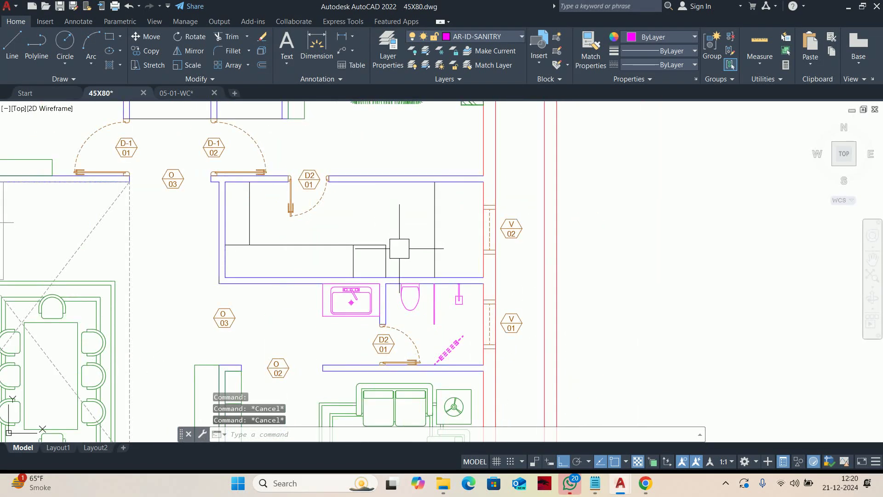
scroll(402, 253, "up", 2)
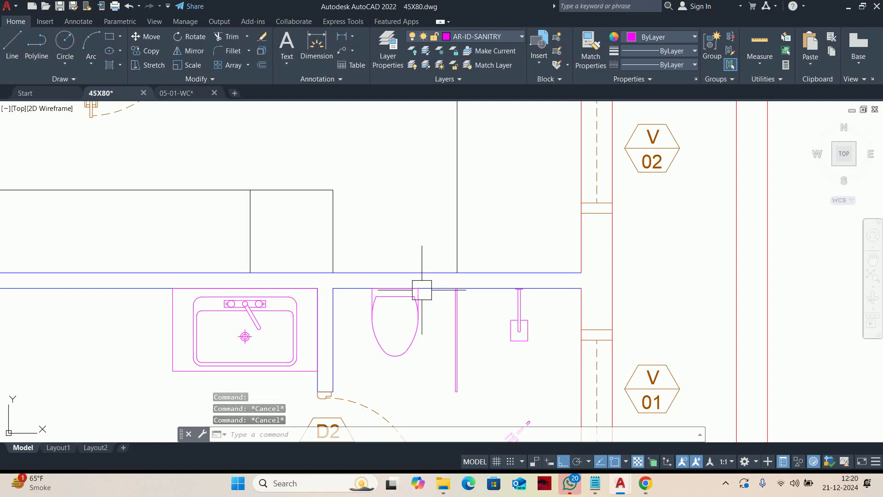
Try to move the WC in the 6'X5' washroom by 150
scroll(423, 307, "up", 2)
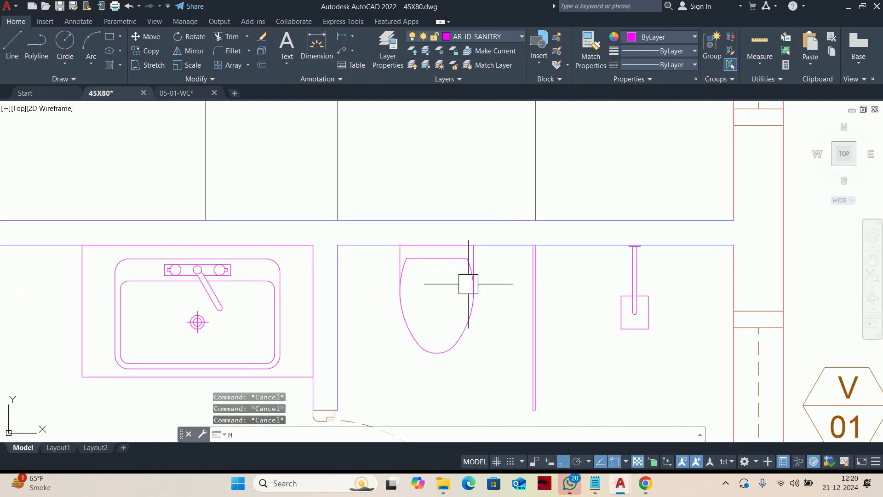
key("Return")
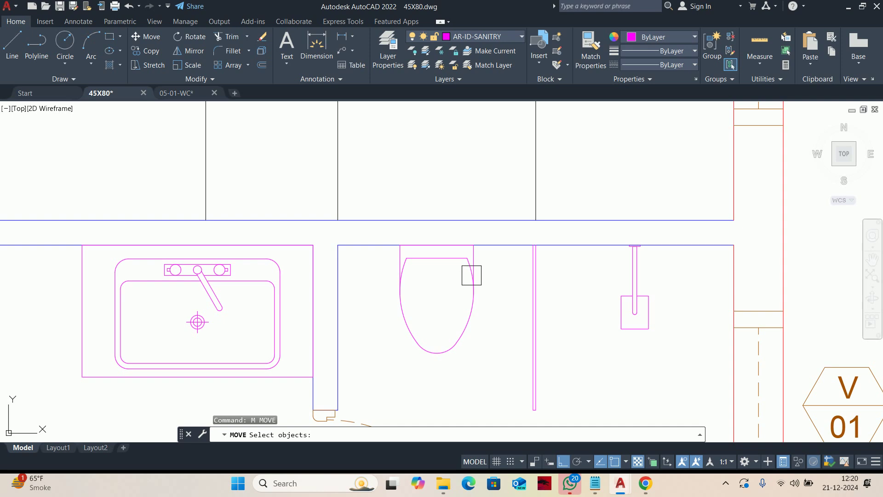
left_click(471, 276)
key("Return")
left_click(491, 271)
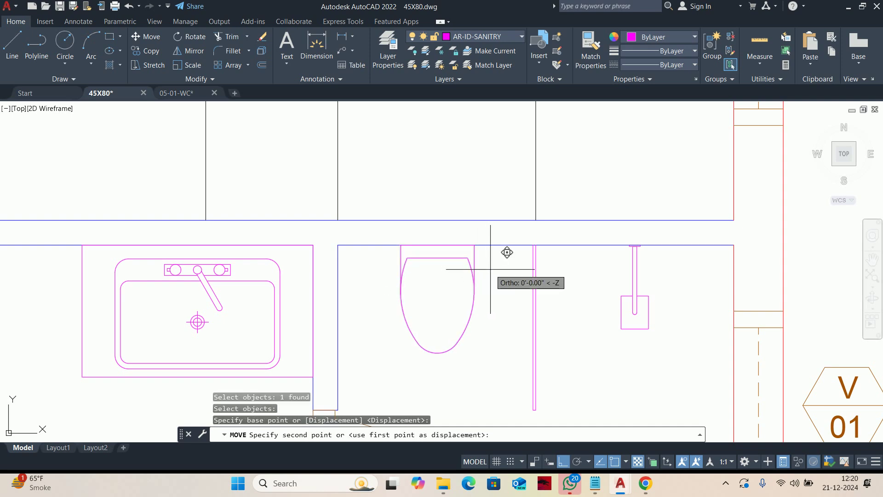
type("150")
key("Return")
key("ctrl+z")
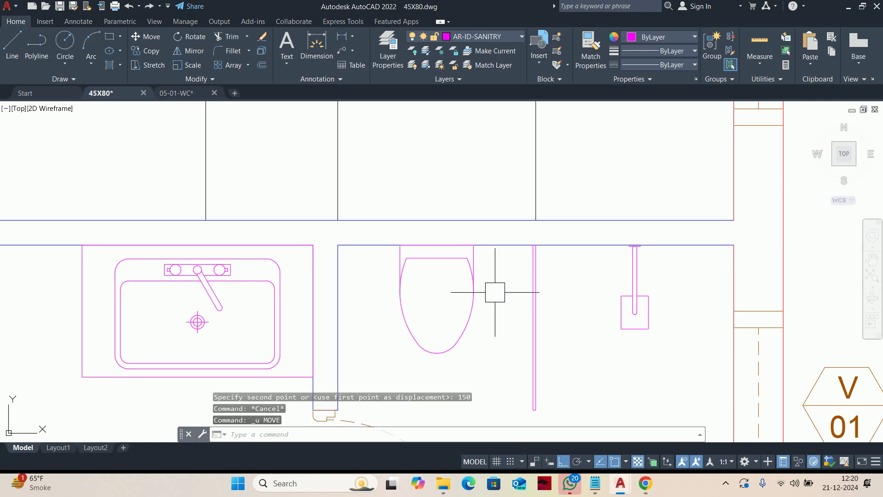
Move the WC 6" straight down, away from the washroom's upper wall
type("m")
key("Return")
left_click(468, 282)
key("Return")
left_click(492, 274)
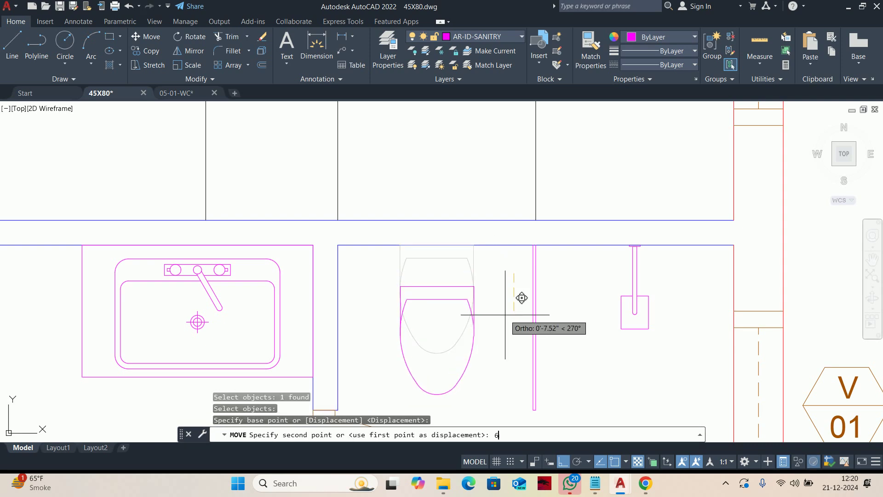
type("6")
key("Return")
key("Escape")
type("l")
key("Return")
key("Escape")
Offset the inner line of the washroom's upper wall 6" into the room, behind the WC
type("0")
key("Return")
type("6")
key("Return")
left_click(413, 251)
left_click(434, 263)
key("Return")
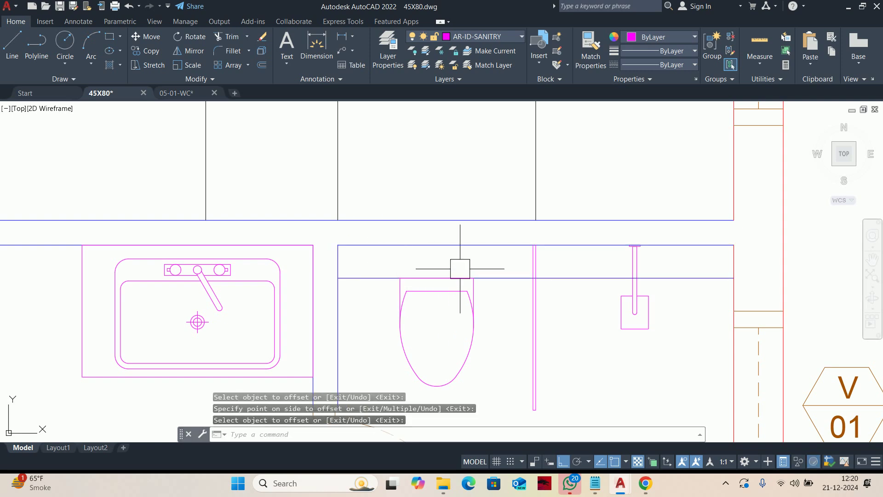
key("Escape")
key("Escape")
key("Escape")
Stretch the upper end of the shower partition down from the wall to the offset line
scroll(593, 271, "up", 5)
middle_click_drag(493, 300, 514, 290)
type("s")
key("Return")
left_click(522, 239)
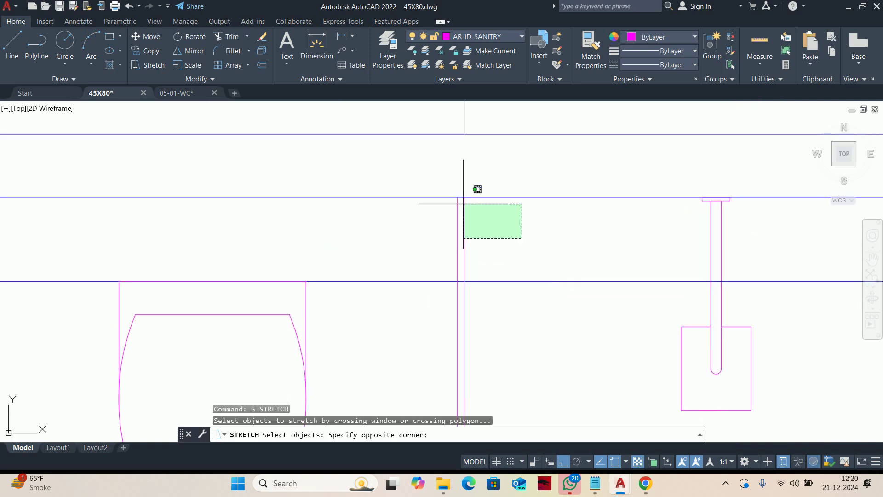
left_click(463, 192)
key("Return")
scroll(469, 194, "up", 2)
left_click(459, 199)
left_click(458, 334)
key("Escape")
key("Escape")
Draw a vertical line from the partition's upper shower-side corner up to the wall, closing the ledge behind the WC
scroll(457, 335, "down", 4)
middle_click_drag(481, 326, 529, 293)
key("Escape")
type("l")
key("Return")
scroll(509, 292, "up", 4)
left_click(515, 291)
left_click(513, 160)
key("Escape")
key("Escape")
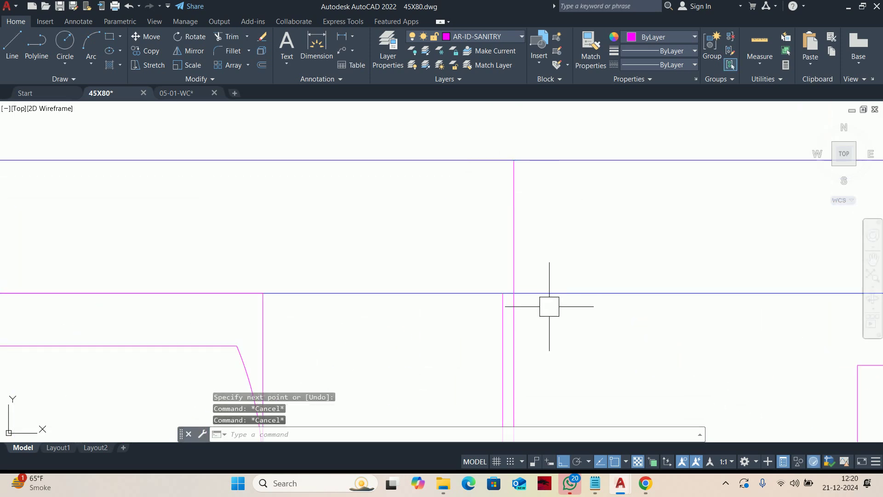
Trim off the part of the offset line that runs past the closing line into the shower area
type("TR")
key("Return")
scroll(464, 244, "down", 3)
key("Escape")
key("Escape")
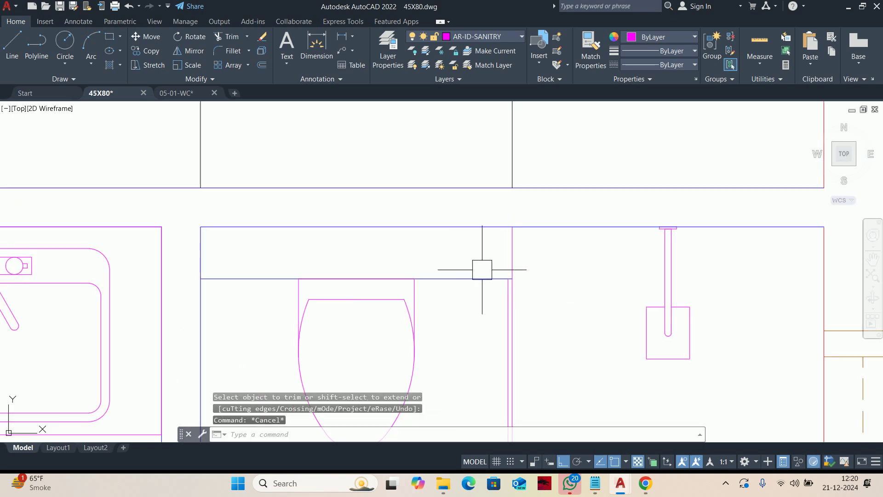
Match the properties of the ledge's vertical closing line to those of the washroom's upper wall line
type("ma")
key("Return")
left_click(508, 251)
left_click(509, 250)
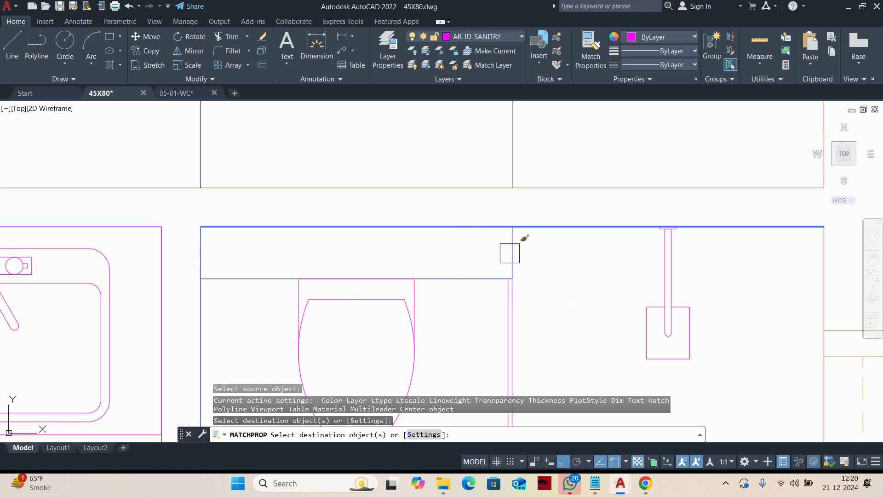
scroll(510, 250, "down", 3)
key("Escape")
scroll(496, 253, "up", 2)
middle_click_drag(501, 253, 505, 255)
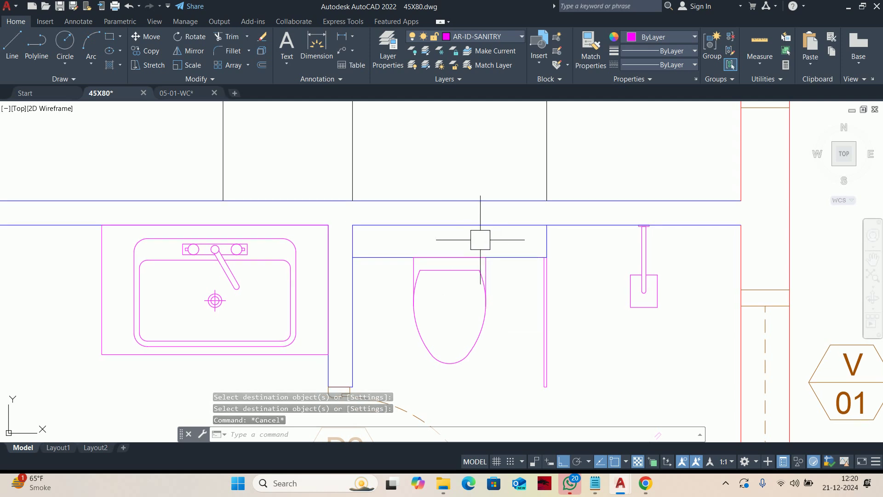
Review the finished 6'X5' washroom within the whole floor plan and examine the remaining rooms
scroll(482, 262, "down", 2)
scroll(482, 261, "down", 2)
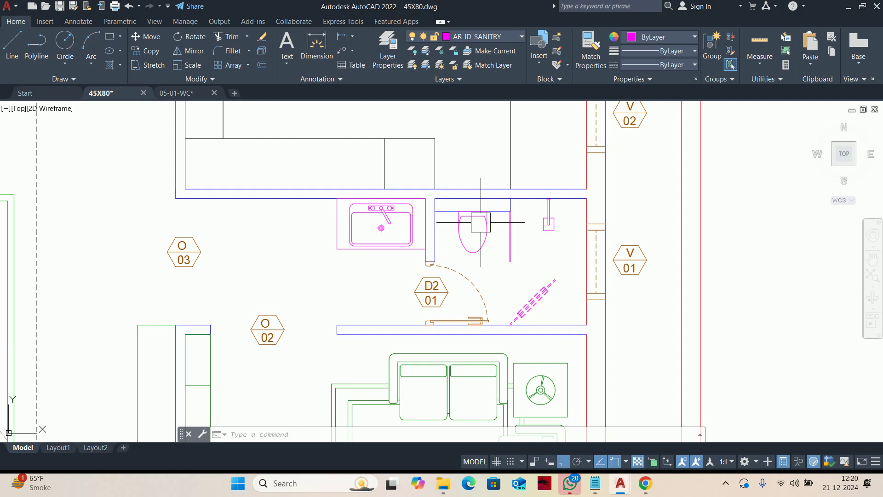
scroll(481, 222, "down", 7)
scroll(420, 131, "up", 2)
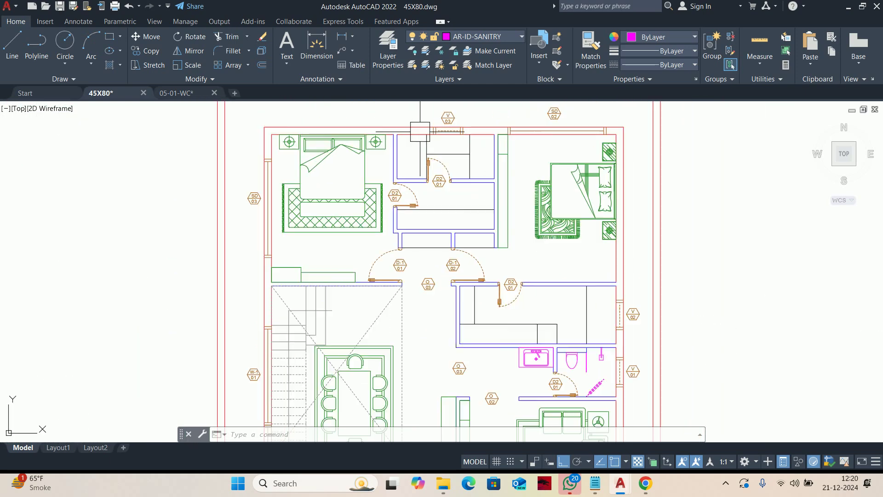
scroll(561, 225, "down", 3)
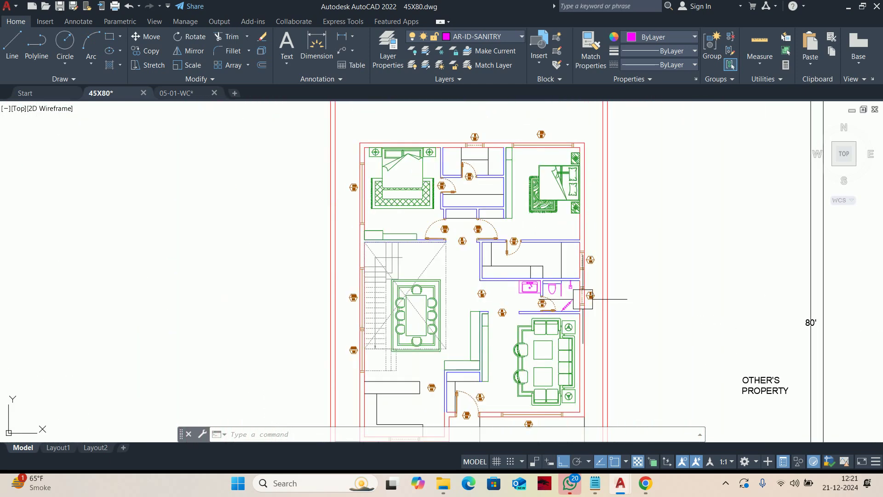
scroll(558, 297, "up", 2)
middle_click_drag(558, 297, 560, 317)
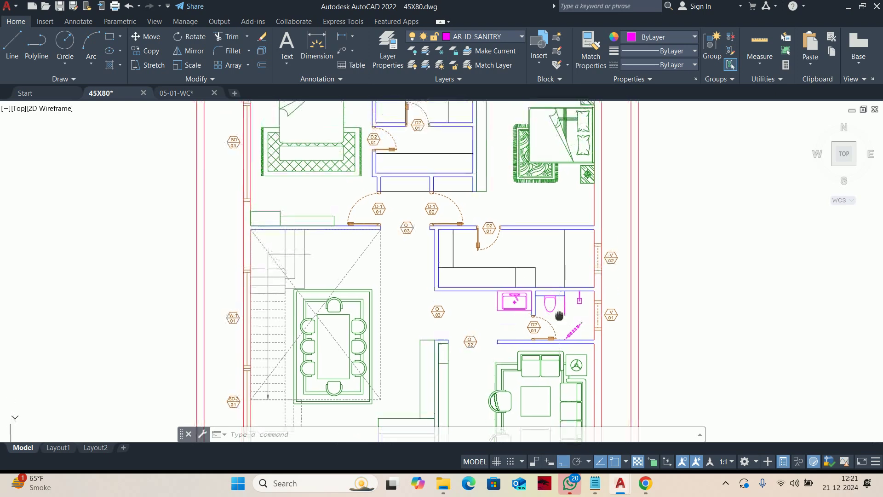
scroll(572, 267, "down", 3)
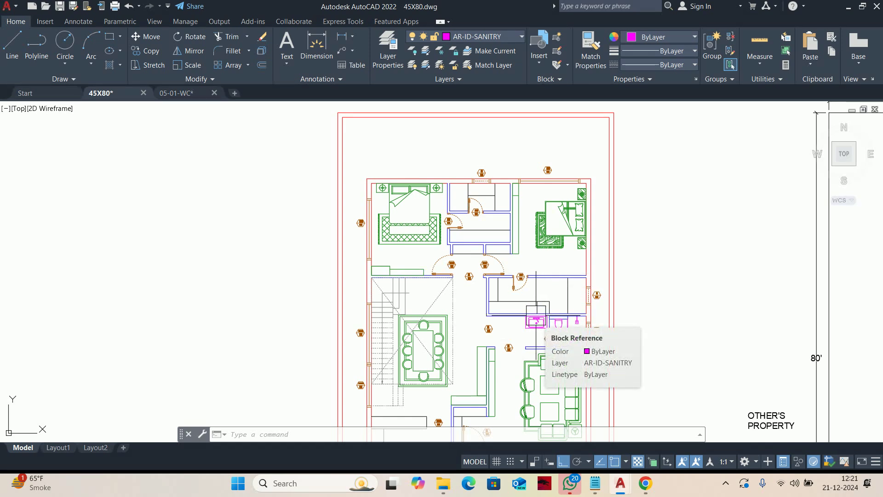
scroll(506, 297, "down", 4)
middle_click_drag(506, 296, 473, 259)
scroll(468, 255, "up", 2)
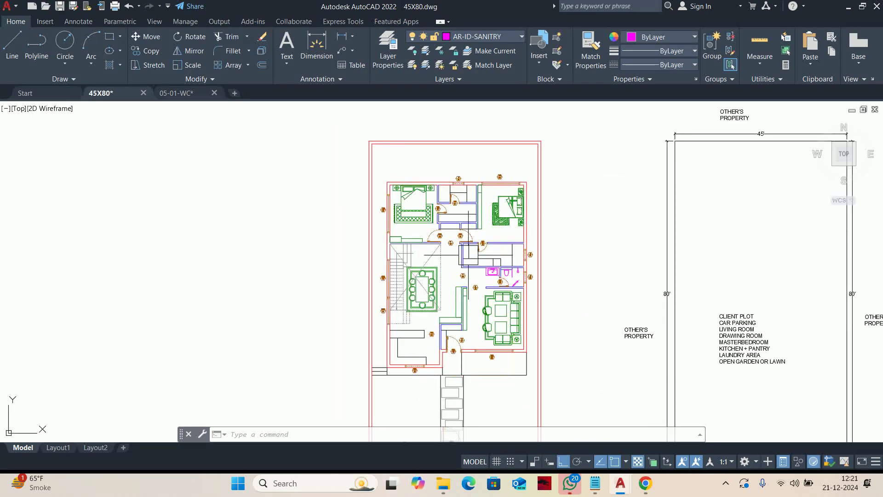